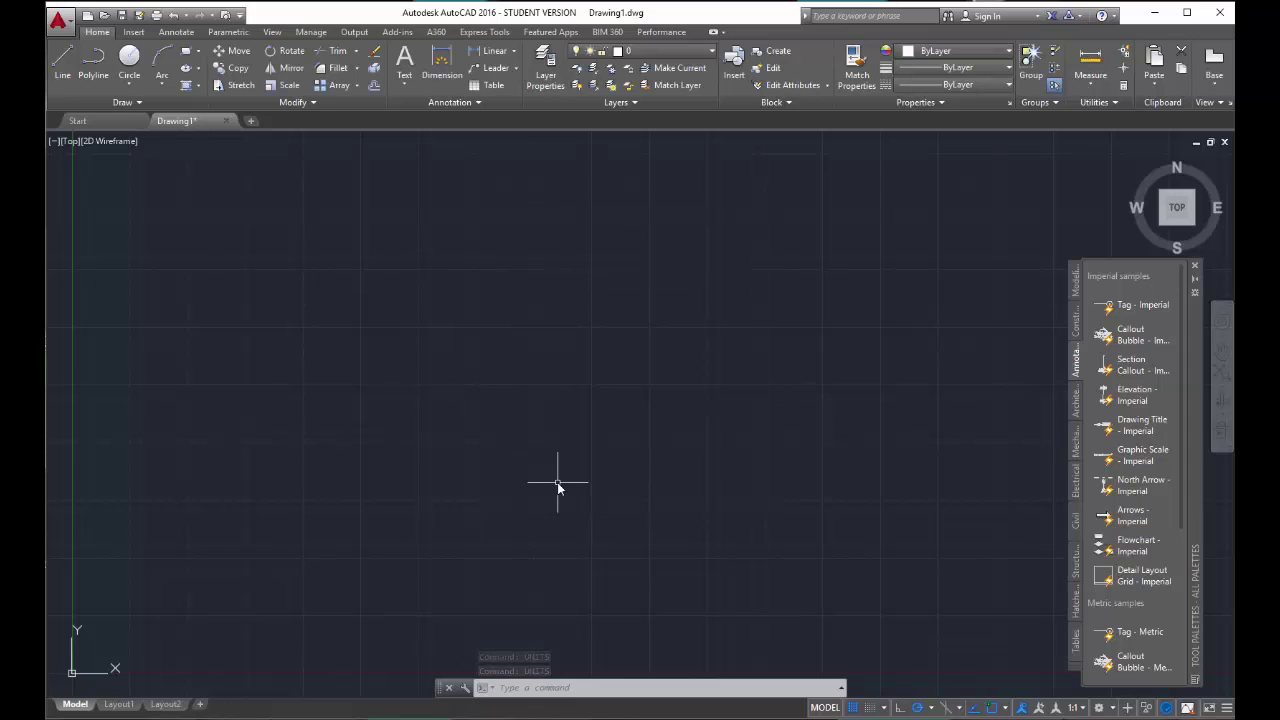
Draw a diagonal line rising to the right in the empty drawing.
click(62, 60)
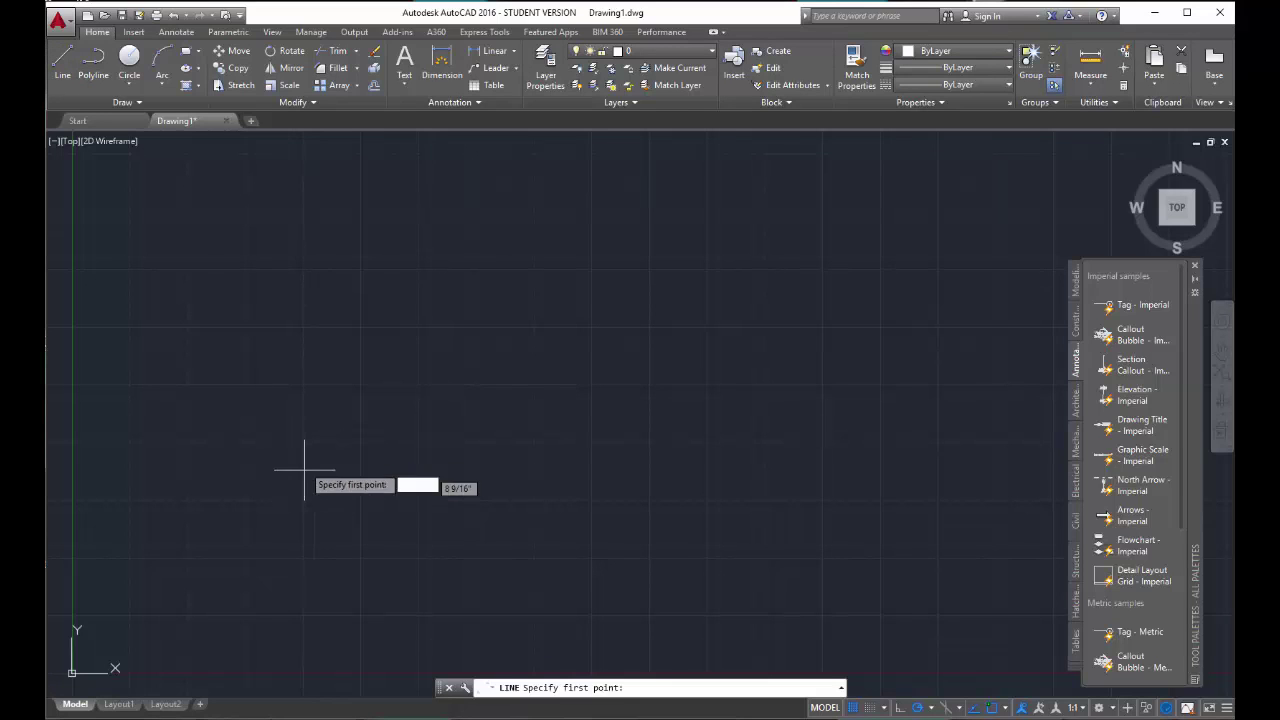
click(287, 422)
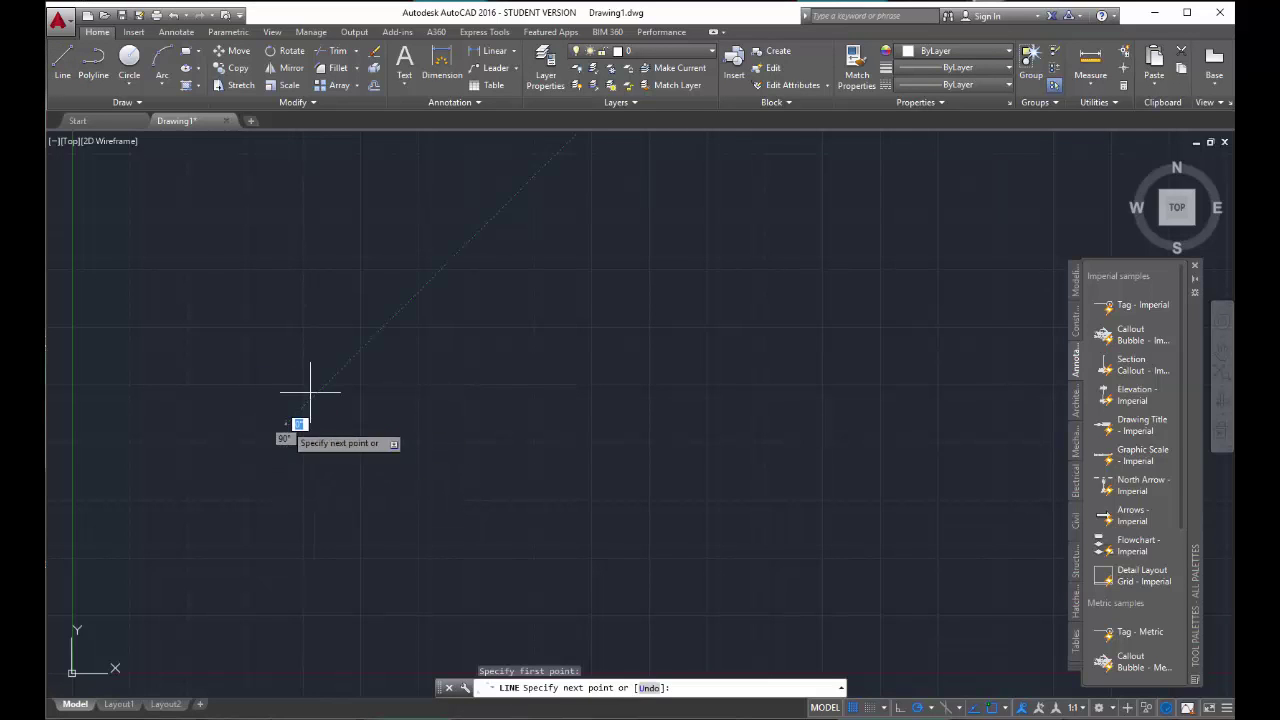
click(429, 268)
key(Escape)
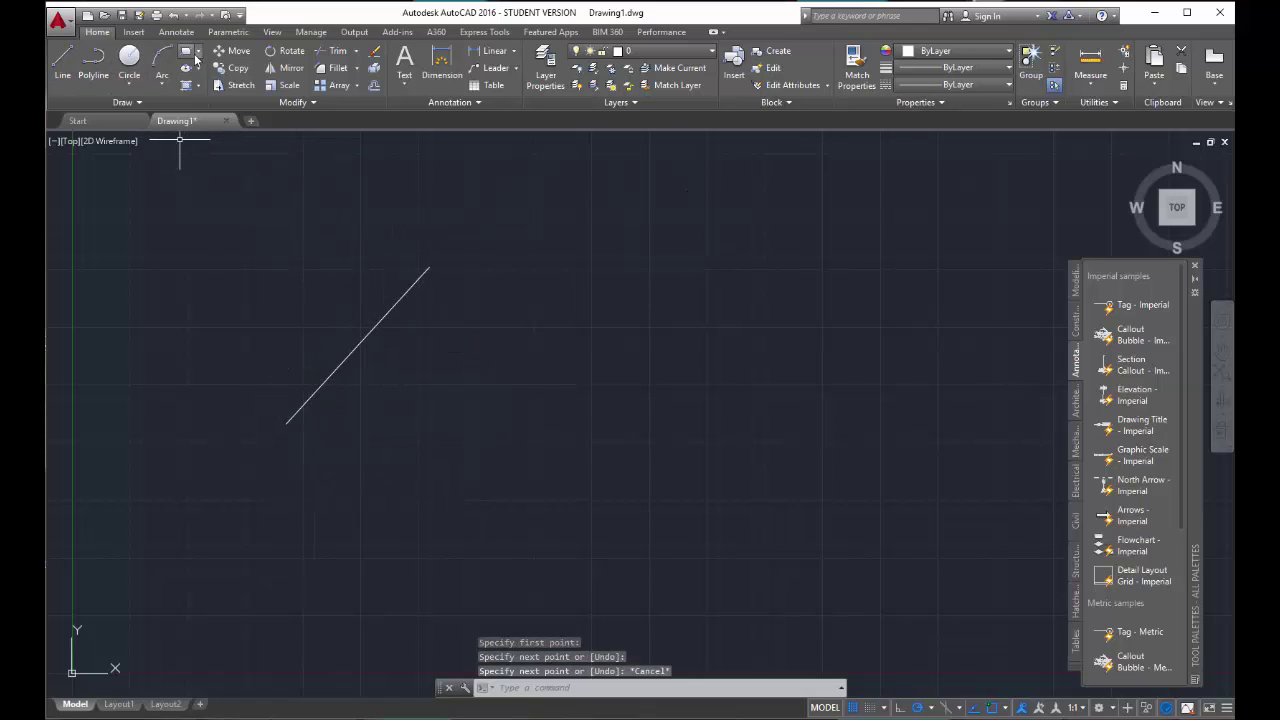
Draw a rectangle about 8 1/16" wide and 3 5/8" high to the right of the diagonal line.
click(187, 53)
click(485, 315)
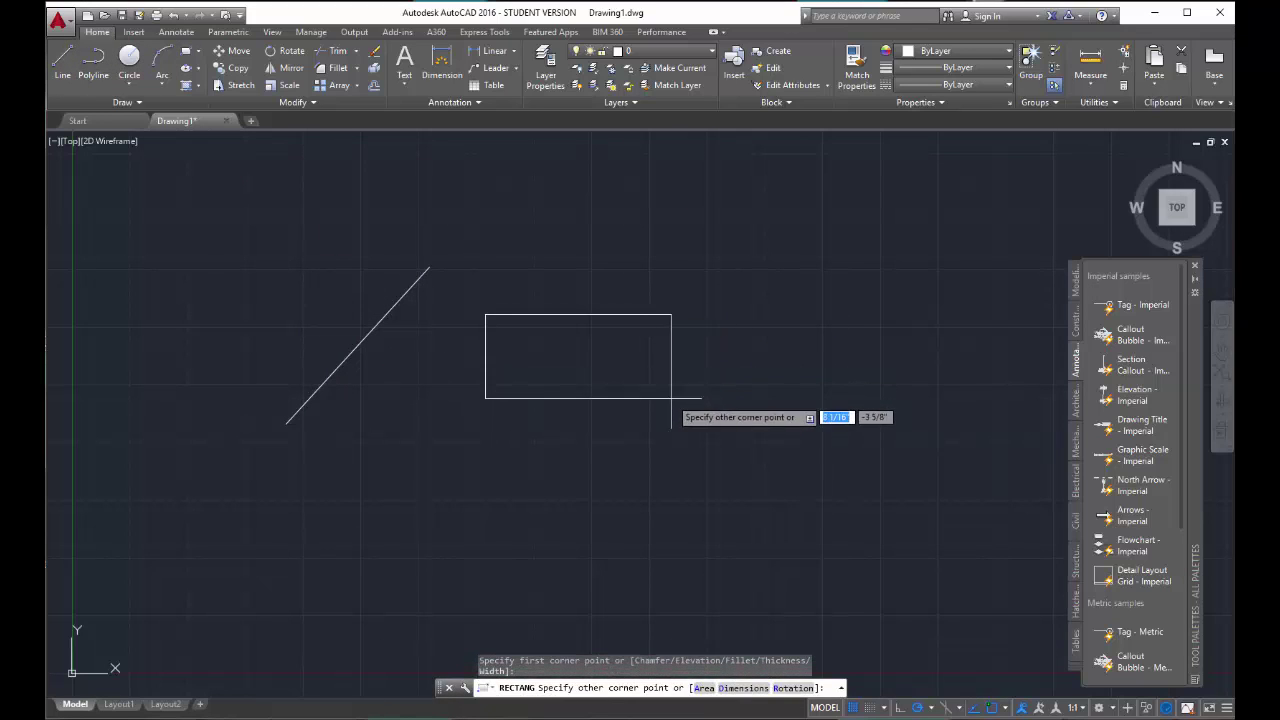
click(671, 398)
click(187, 77)
key(Escape)
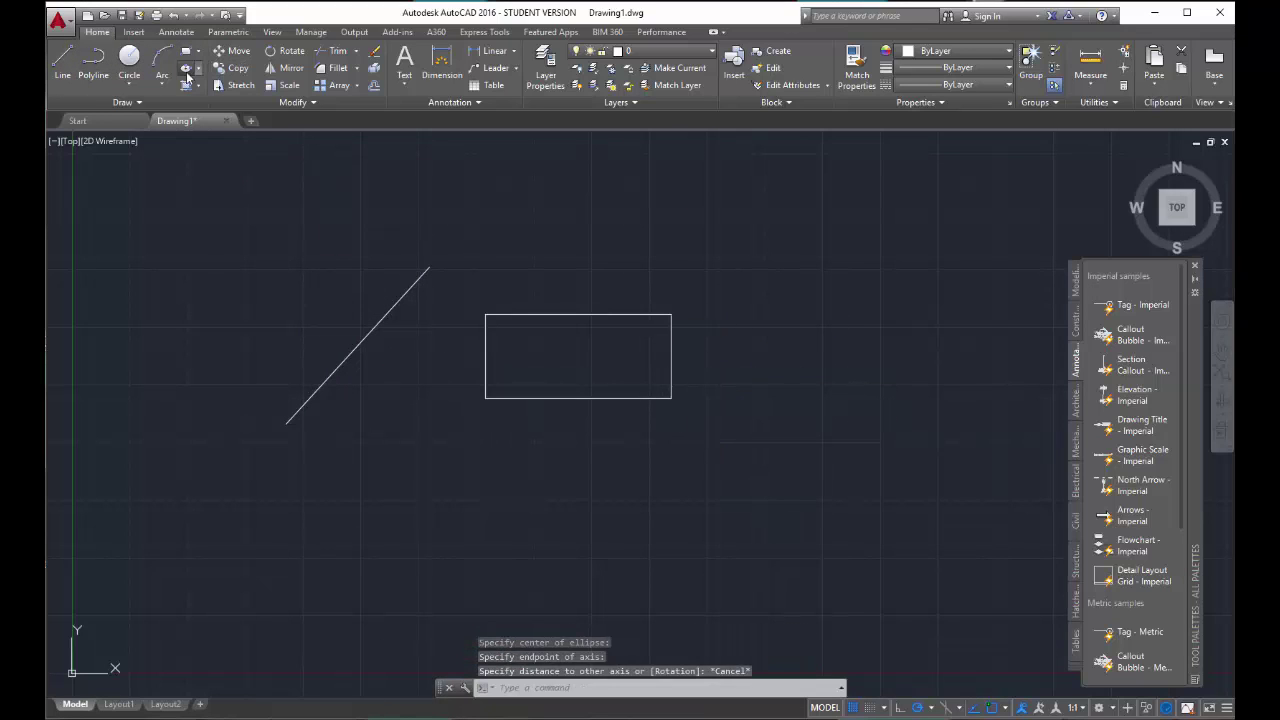
Draw a circle by centre and radius to the right of the rectangle.
click(129, 62)
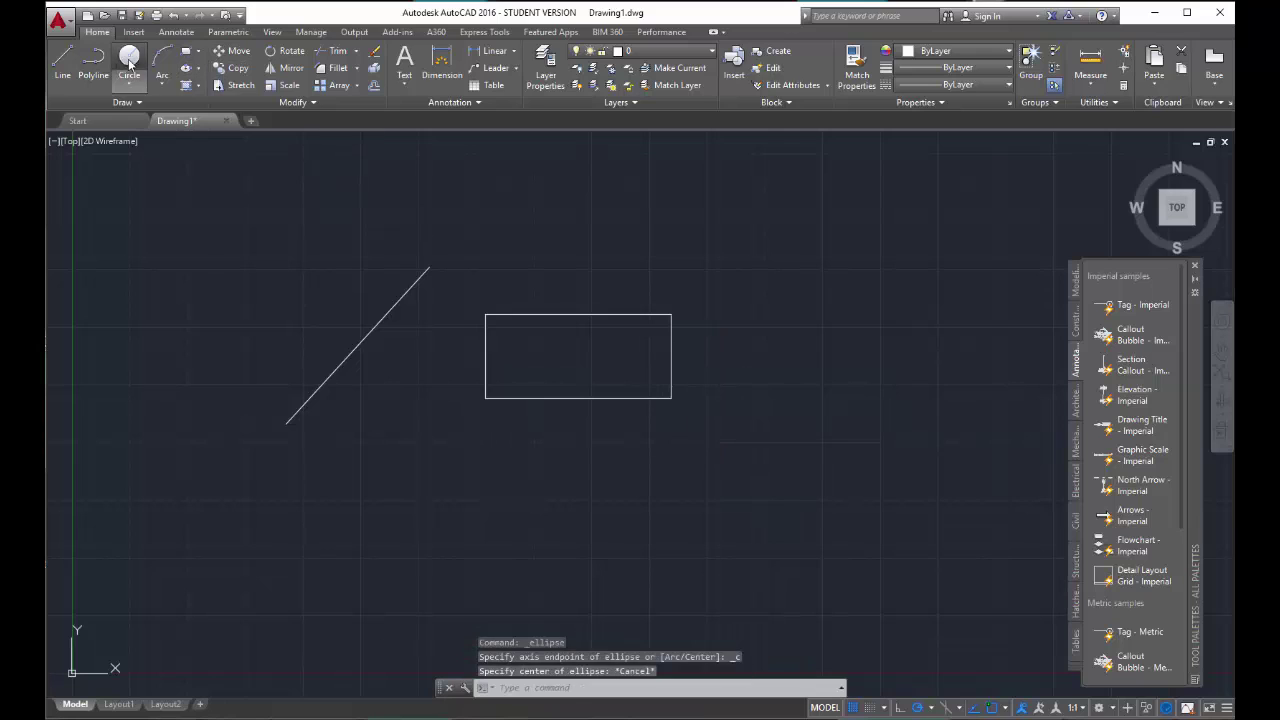
click(830, 328)
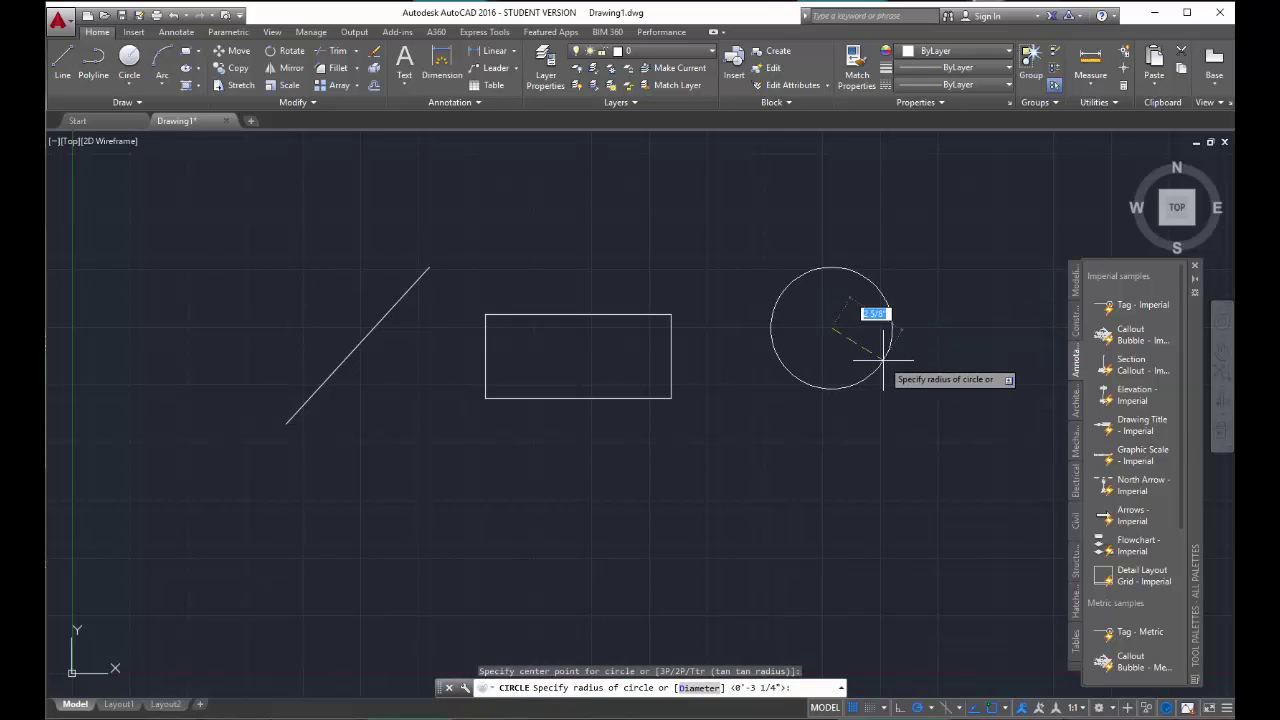
click(903, 366)
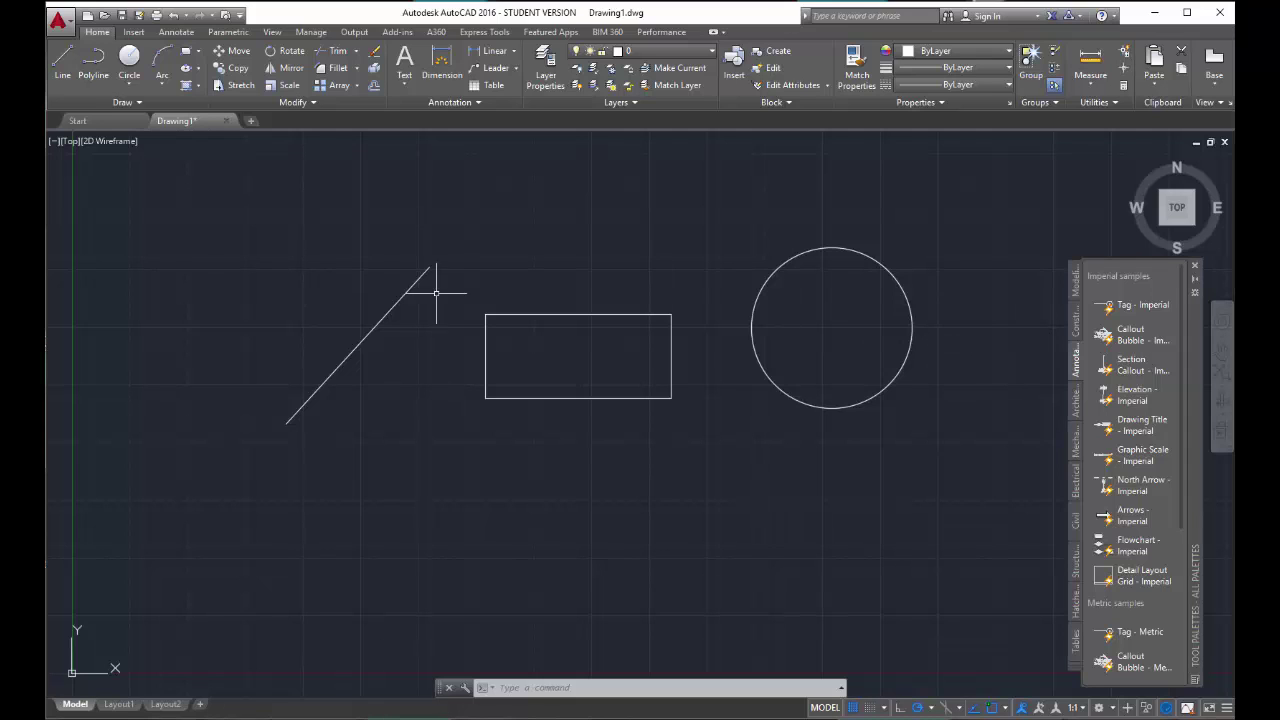
click(366, 333)
click(358, 346)
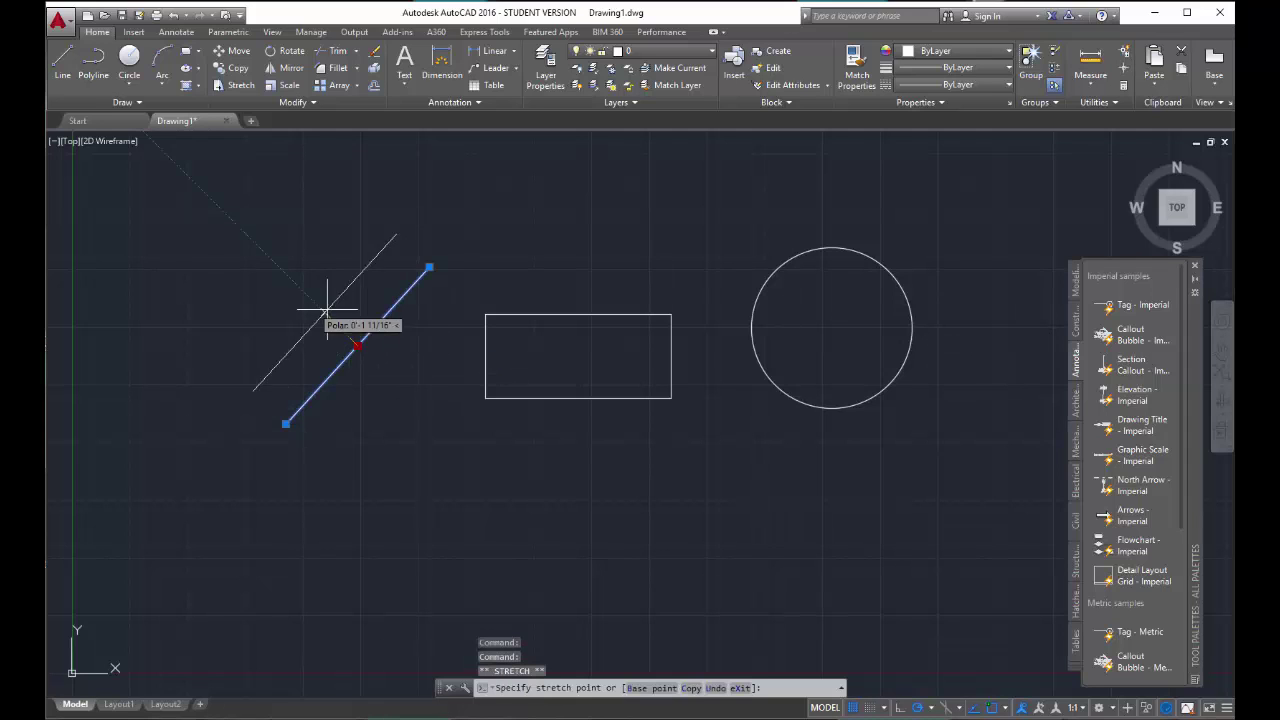
key(Escape)
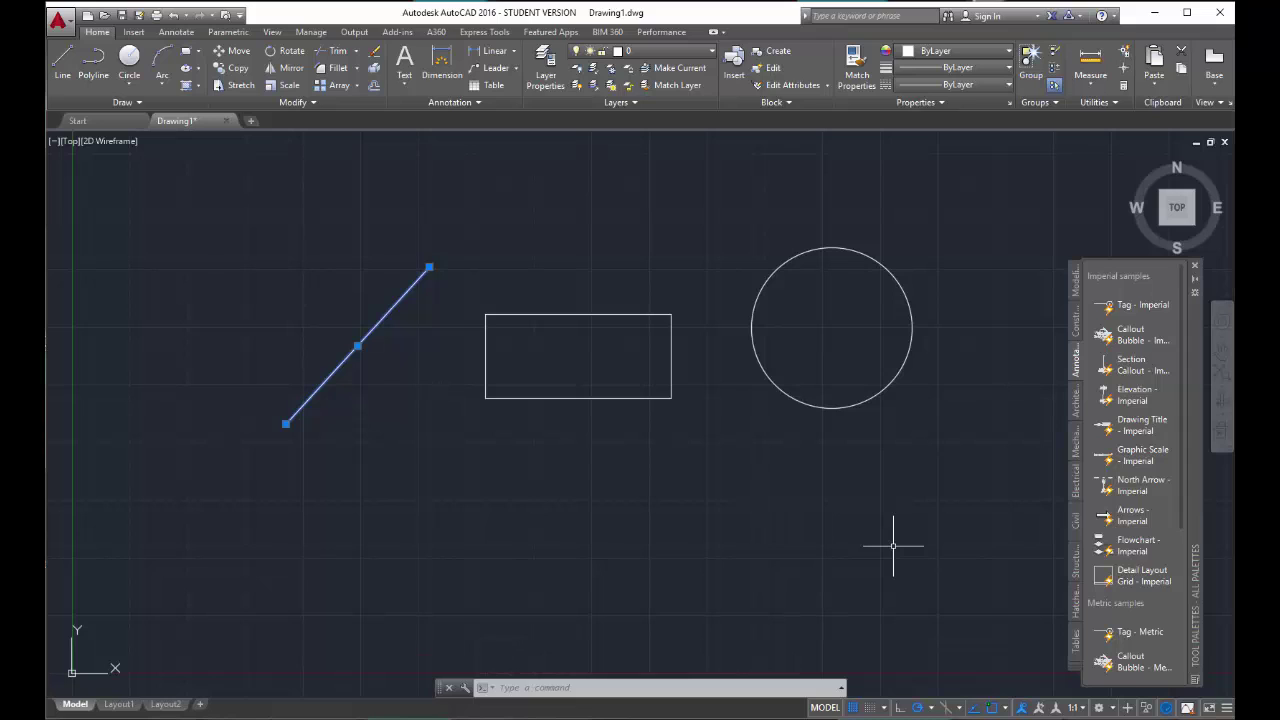
key(Escape)
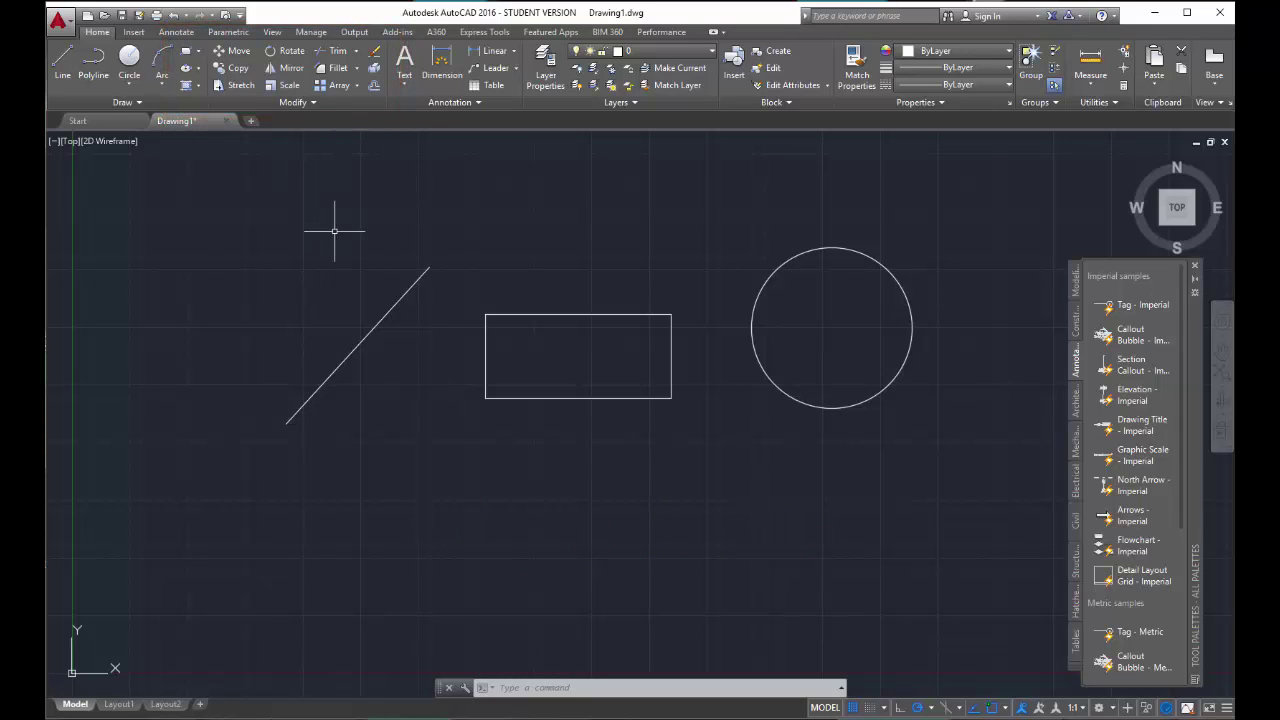
click(382, 317)
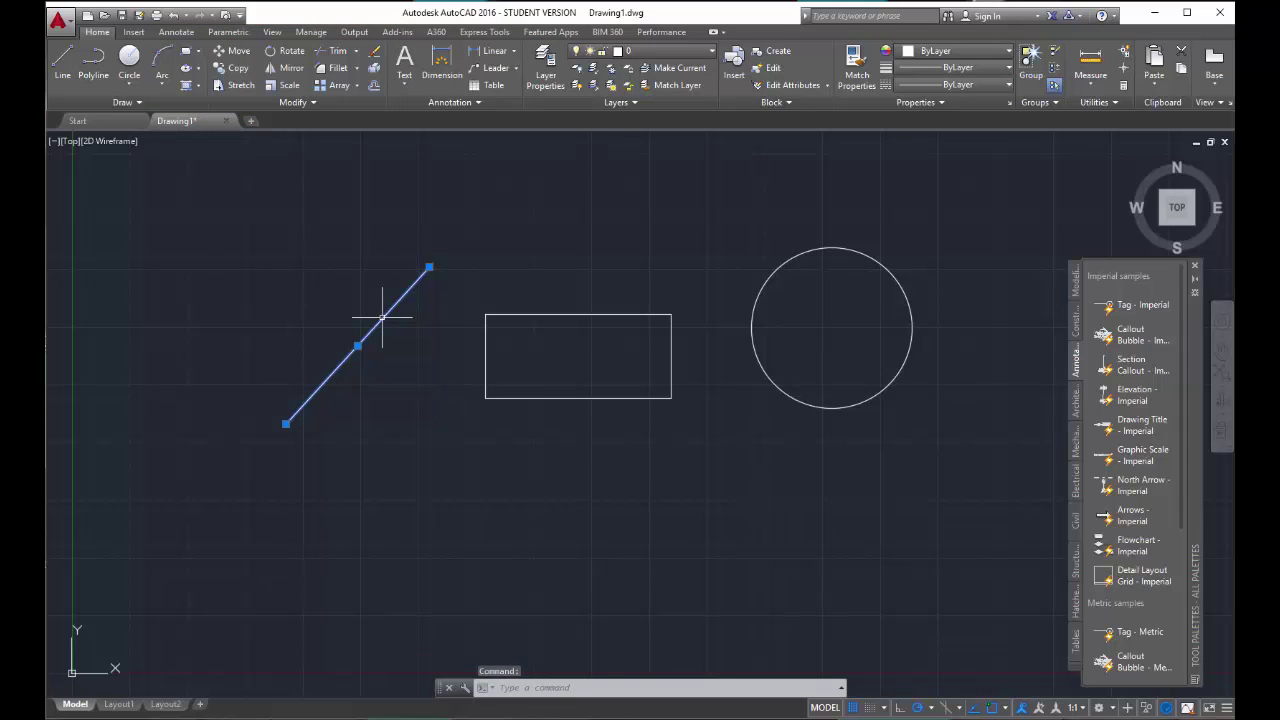
right_click(382, 317)
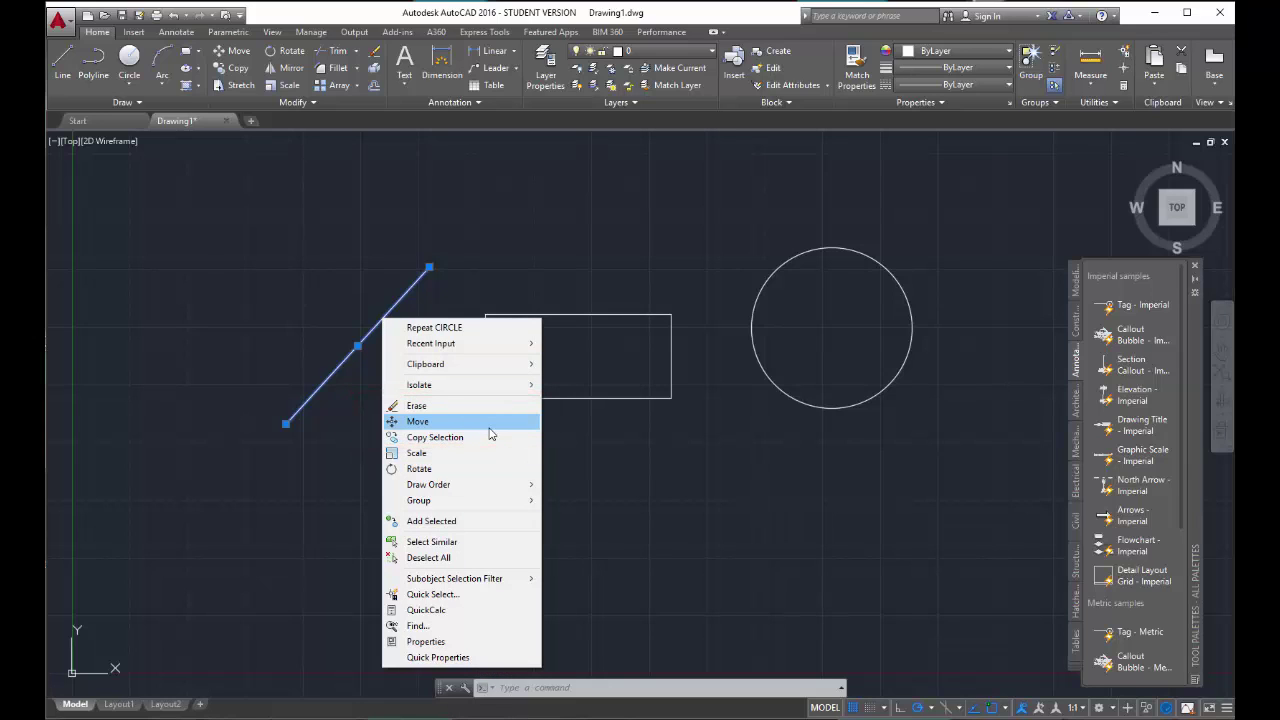
key(Escape)
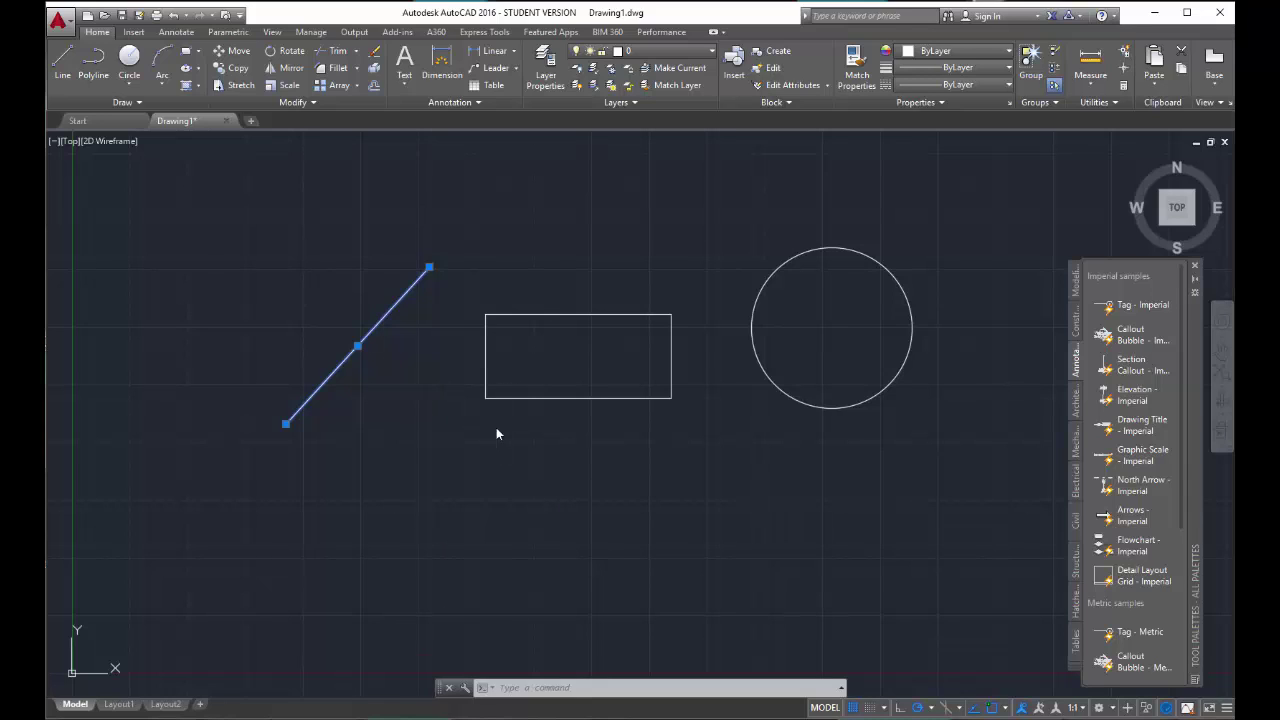
key(Escape)
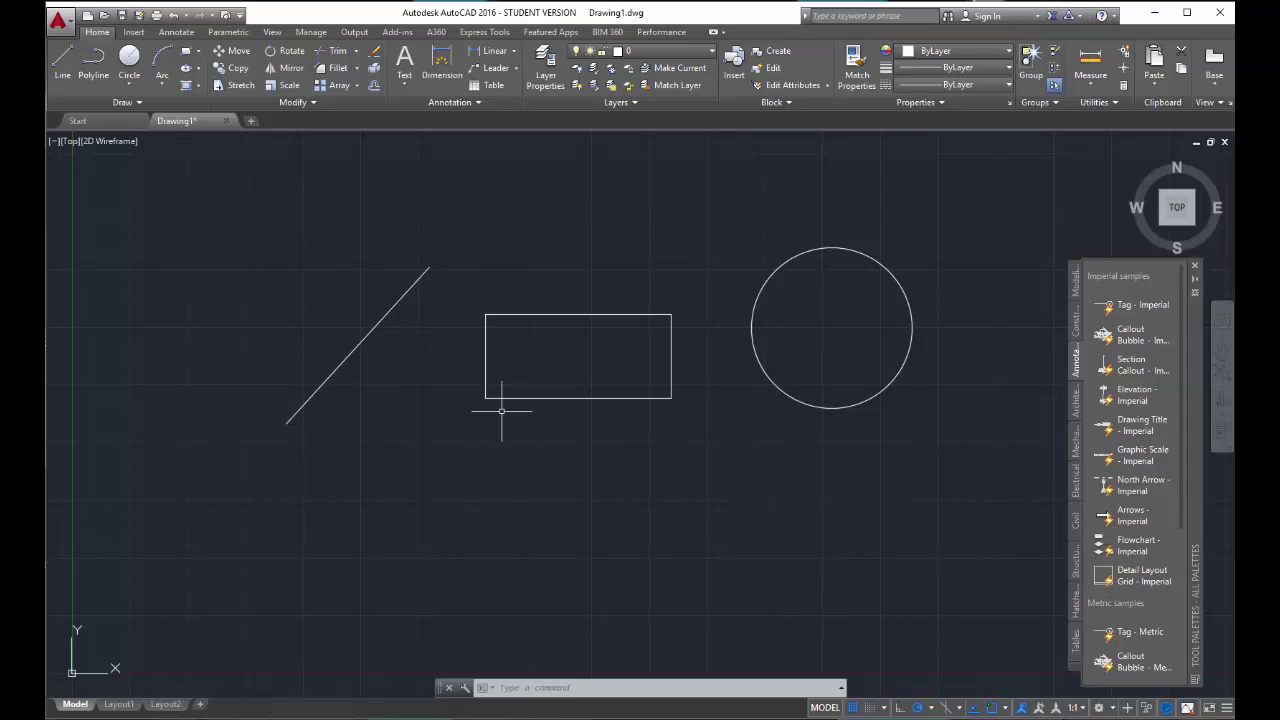
Move the diagonal line a short distance horizontally away from the rectangle, using its upper endpoint as the base point.
click(397, 300)
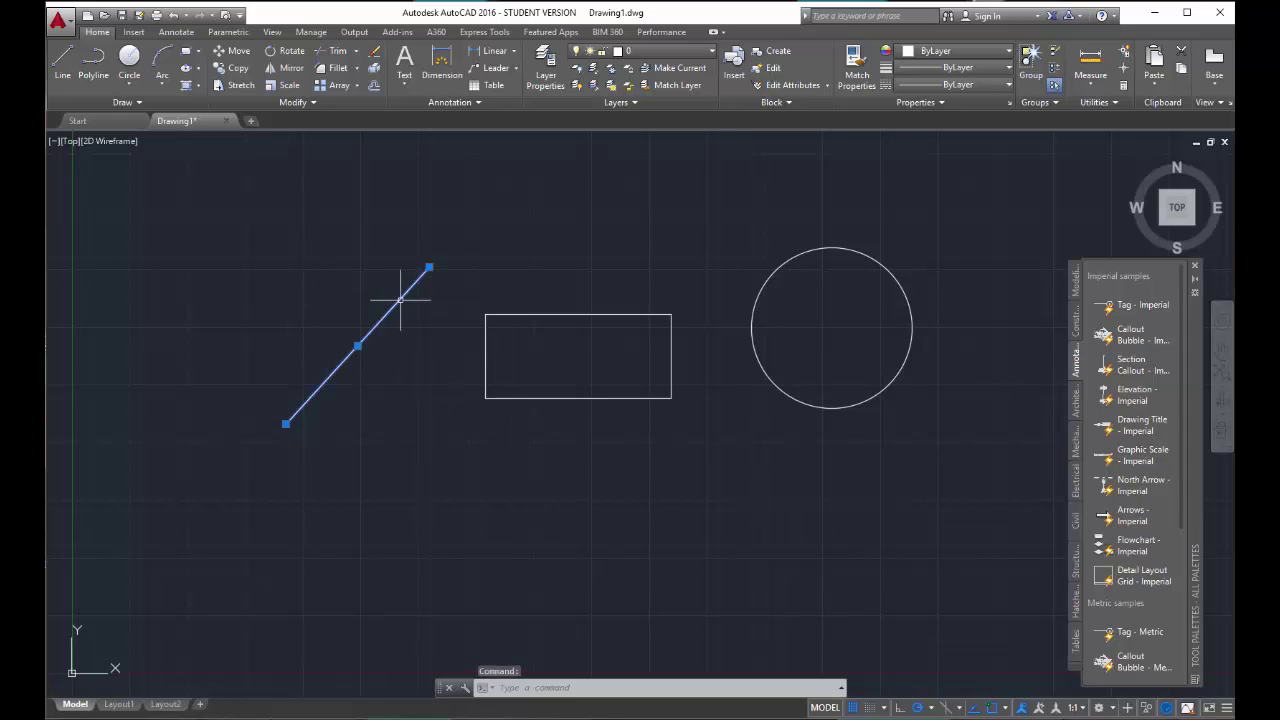
click(250, 54)
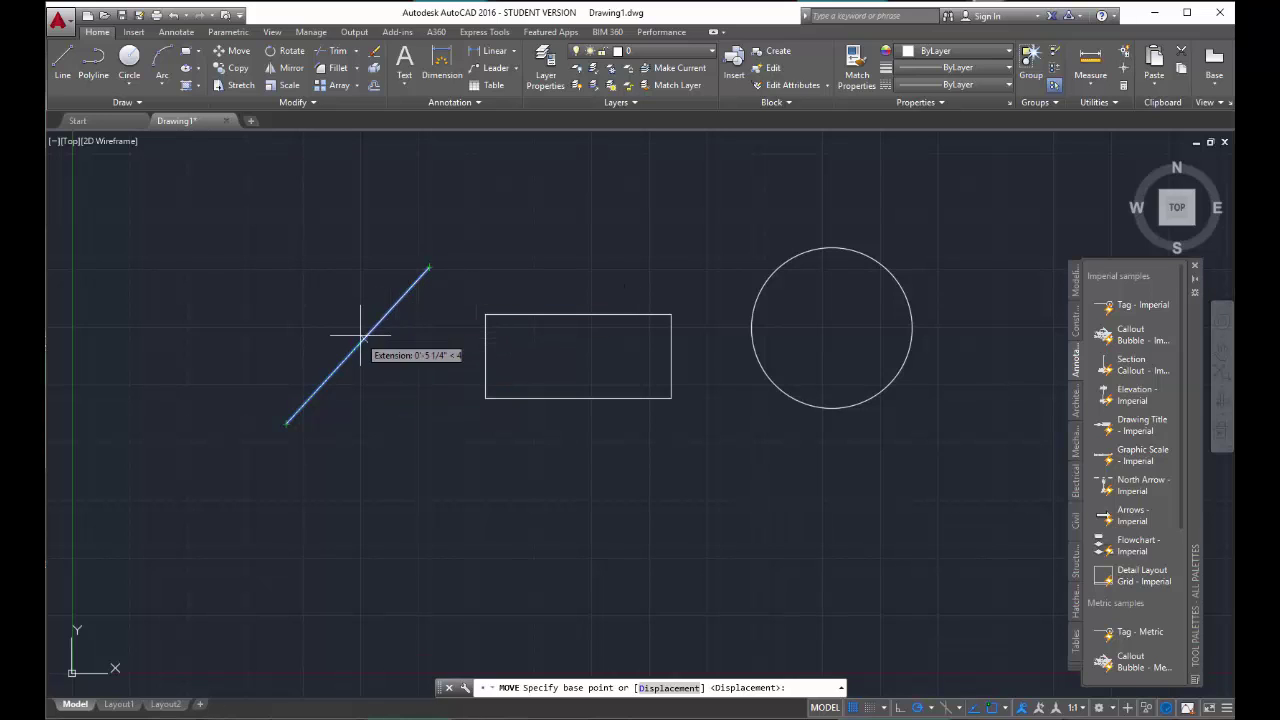
click(429, 267)
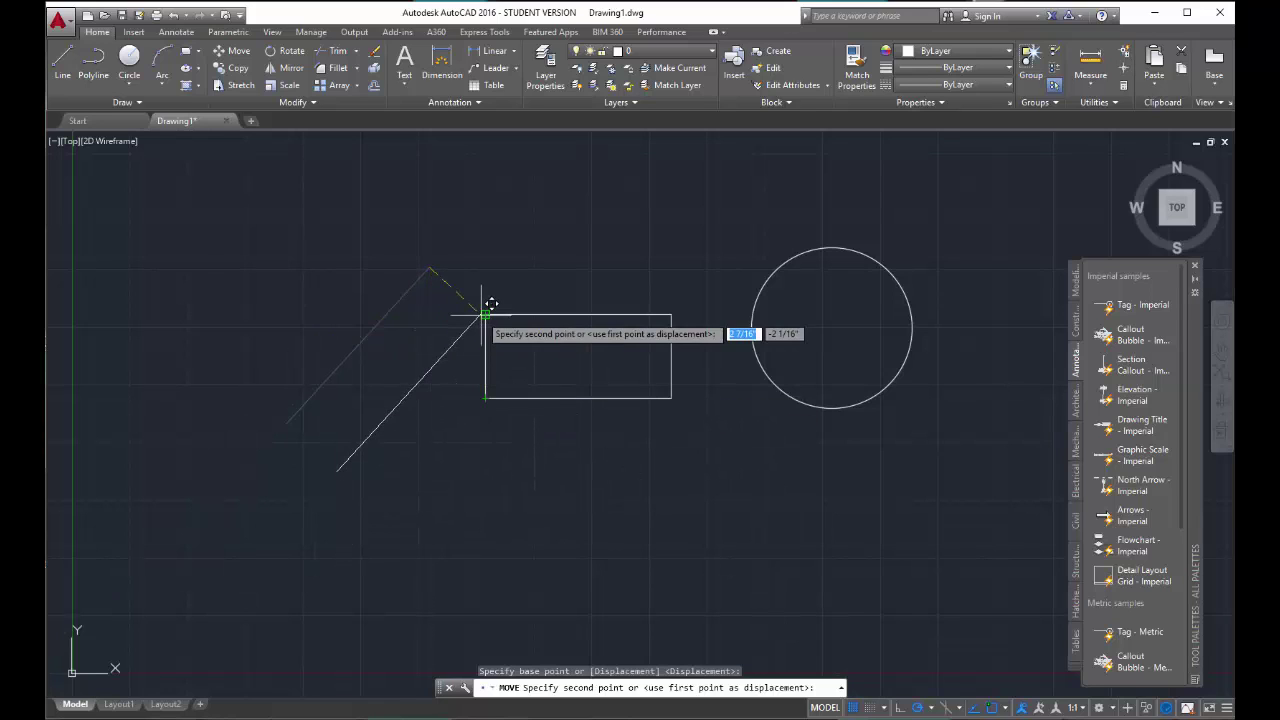
click(378, 261)
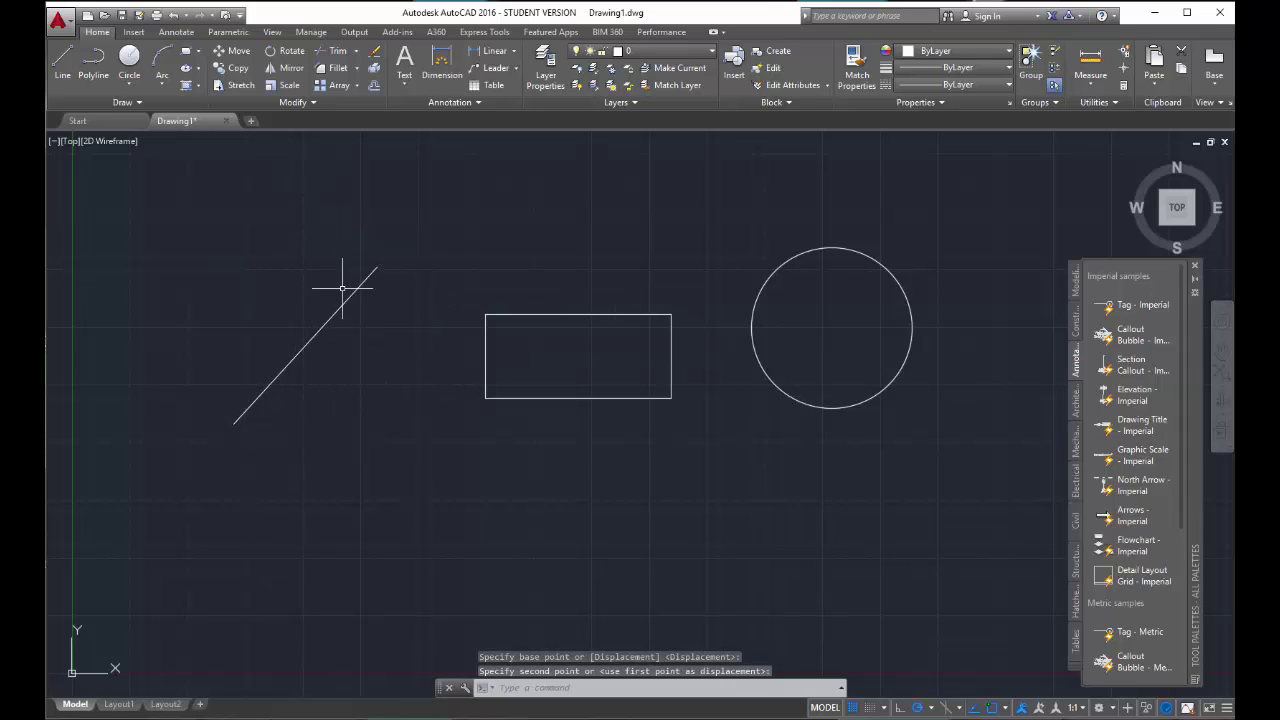
Try moving the line by its midpoint onto the rectangle's upper-left corner, and undo that move.
click(348, 297)
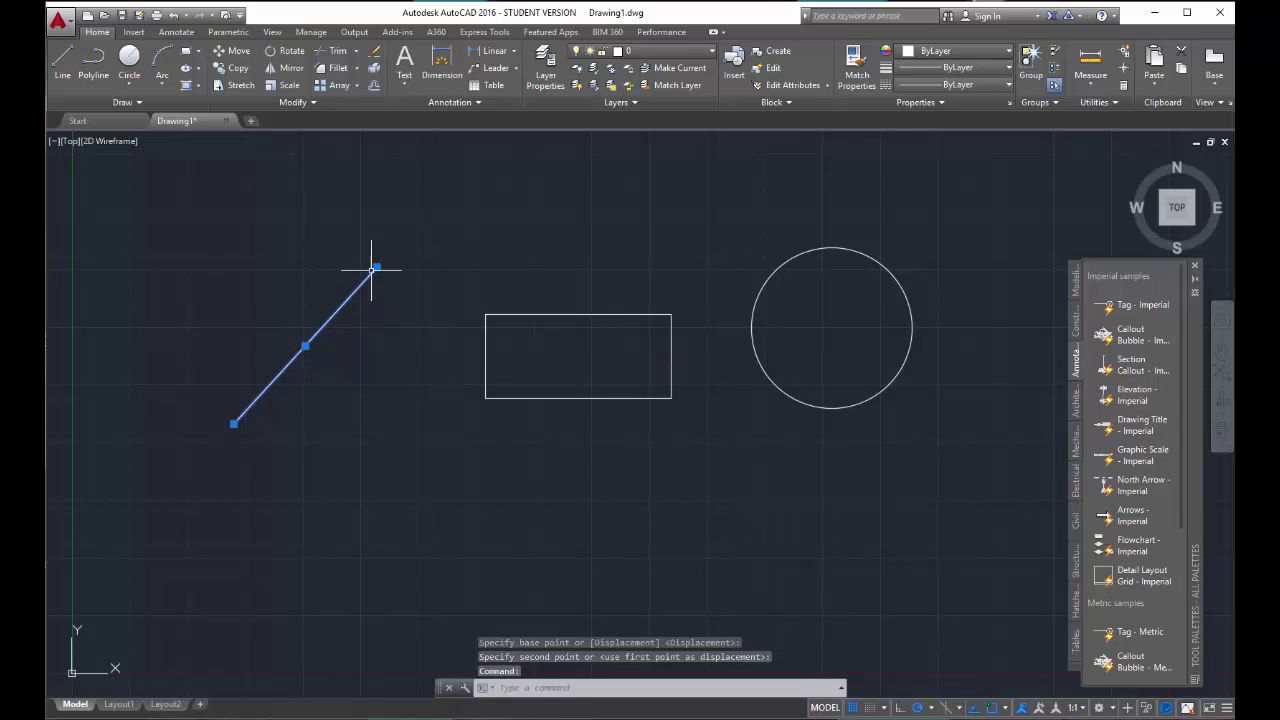
click(236, 52)
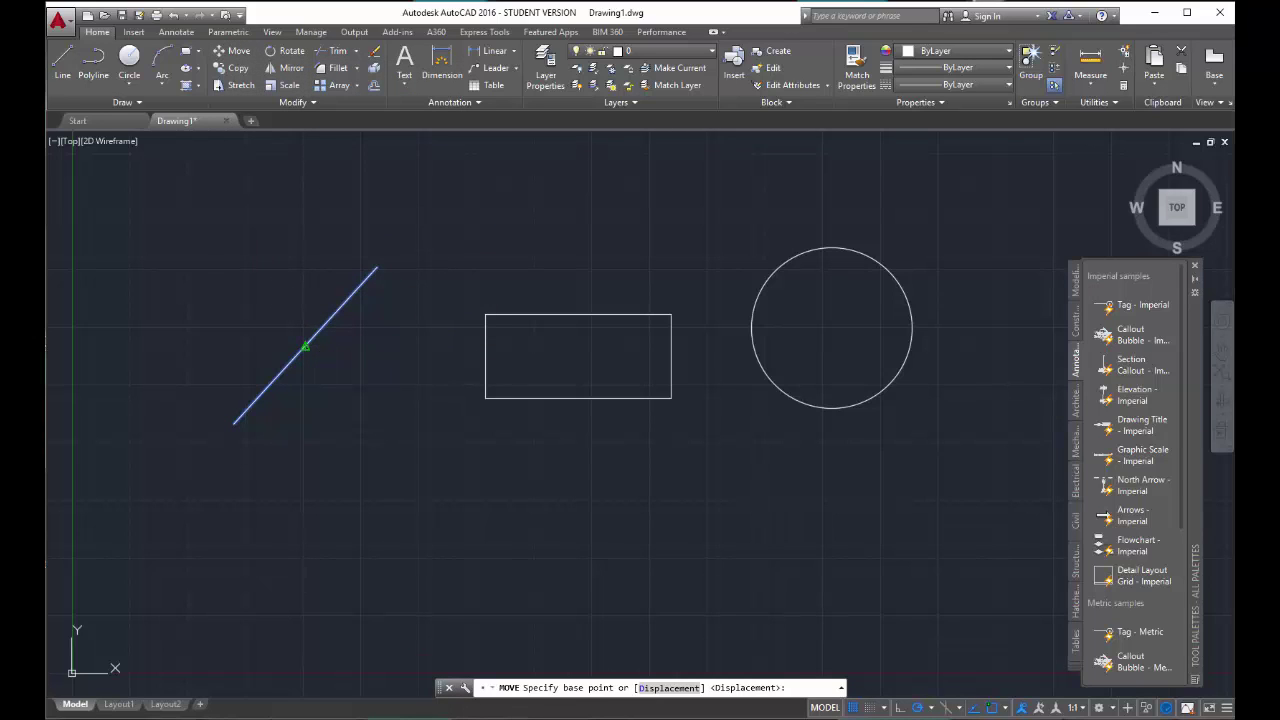
click(305, 347)
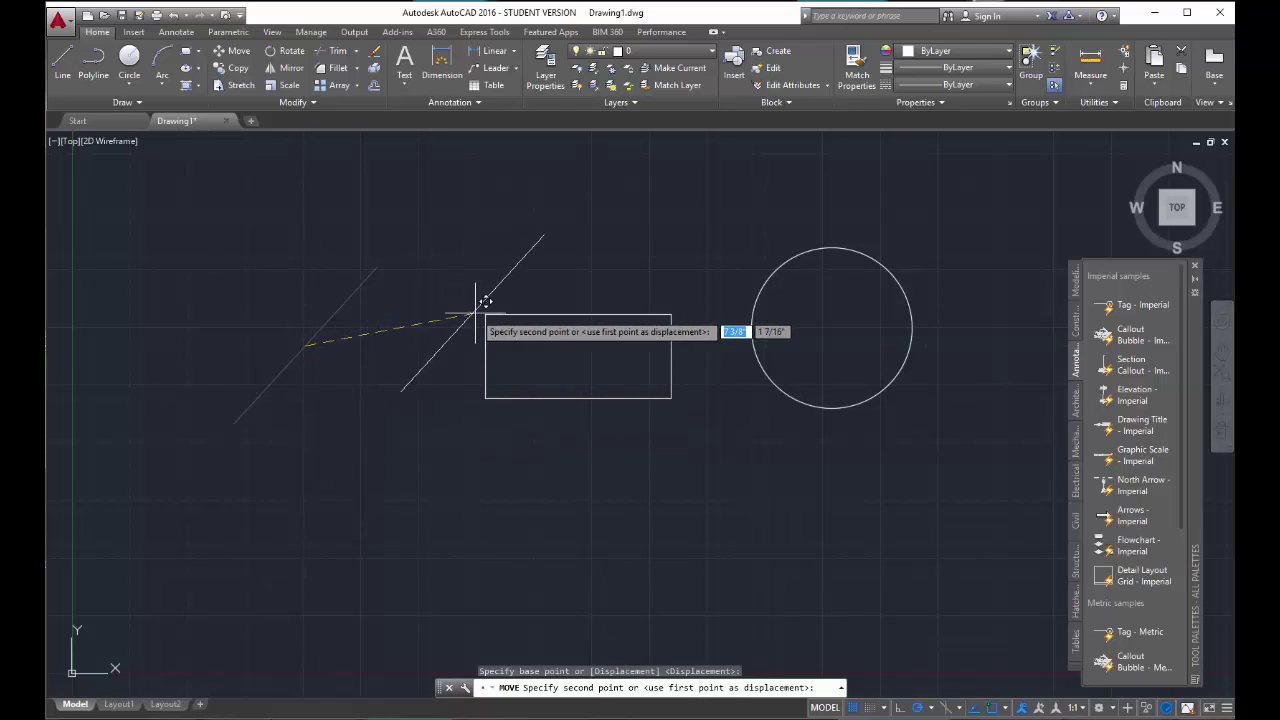
click(485, 315)
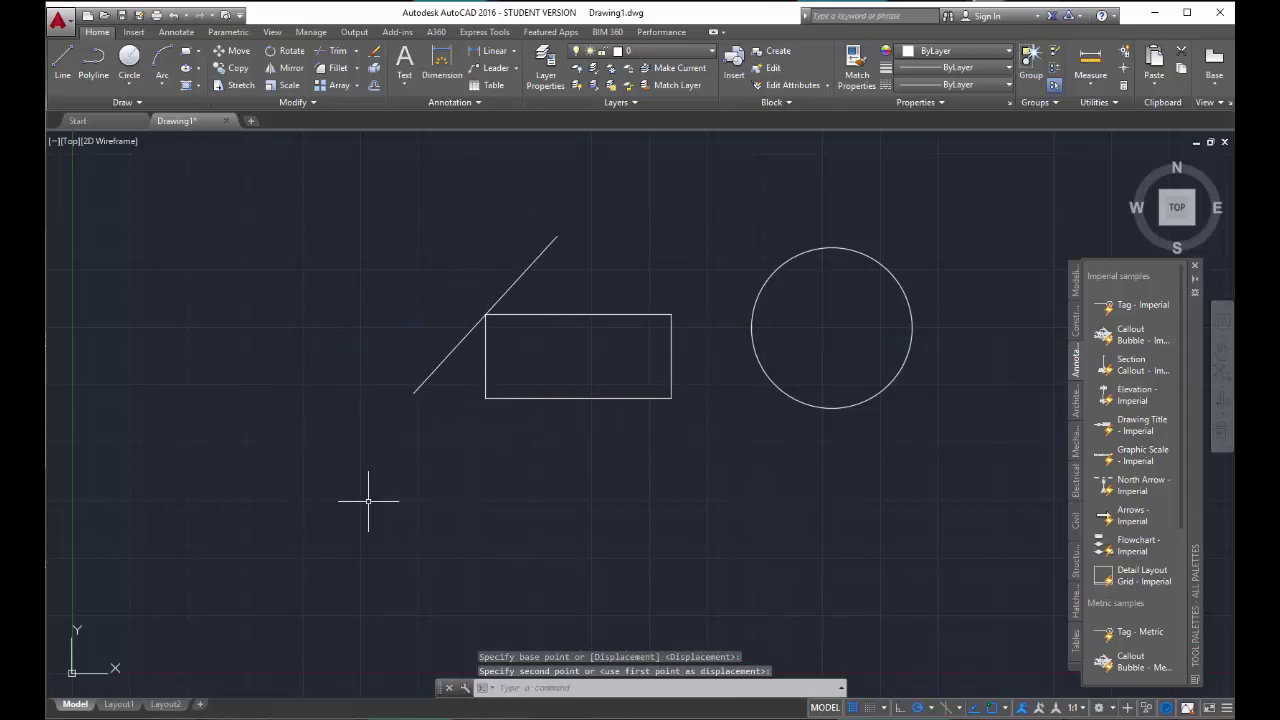
key(ctrl+z)
click(354, 290)
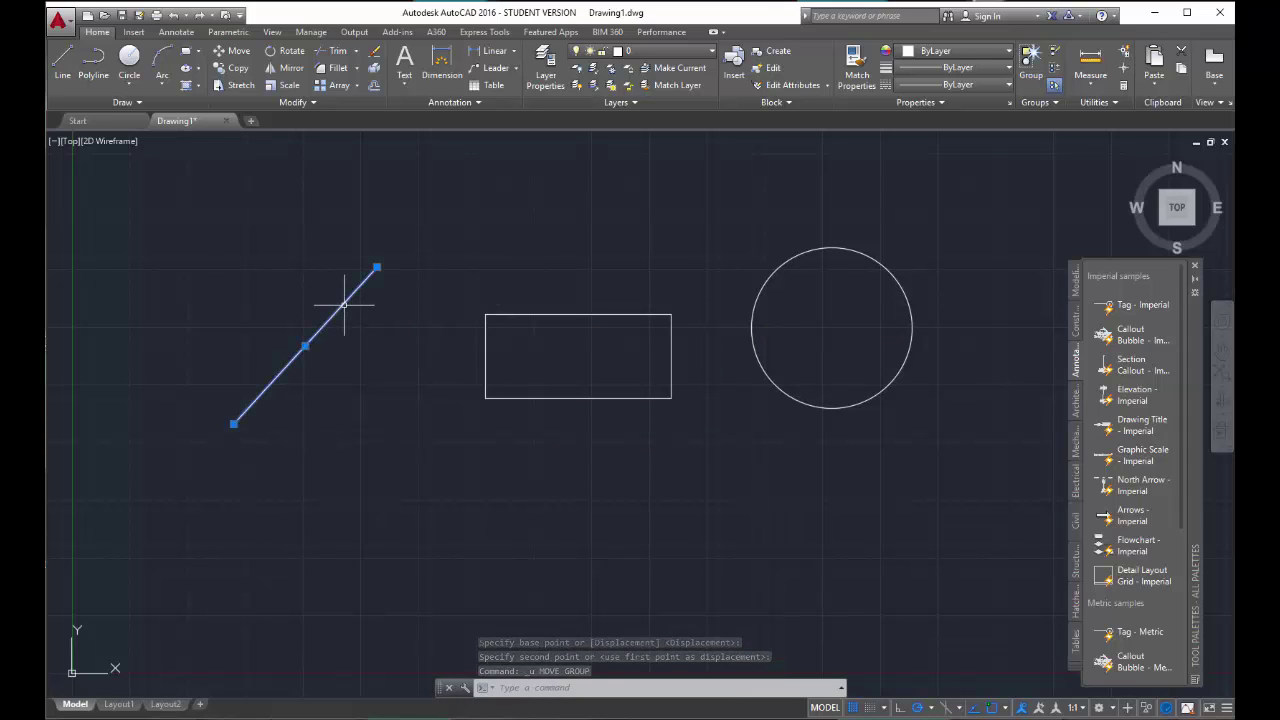
click(236, 51)
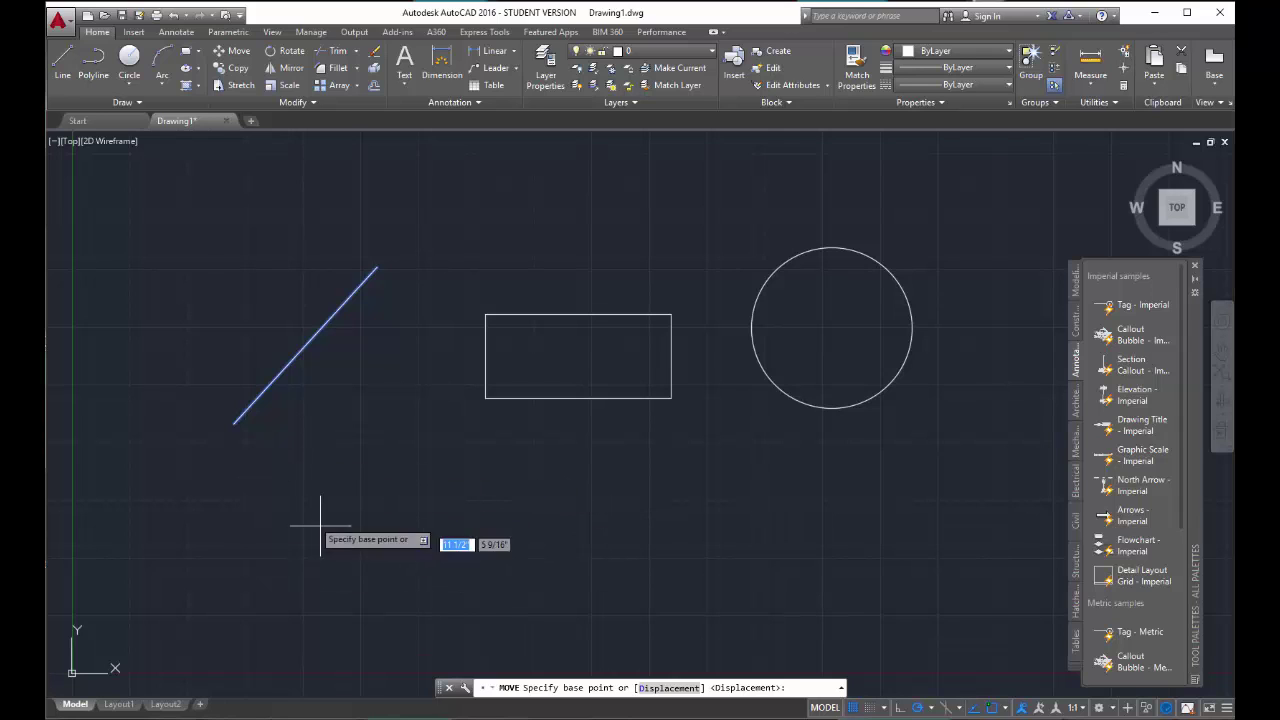
click(317, 487)
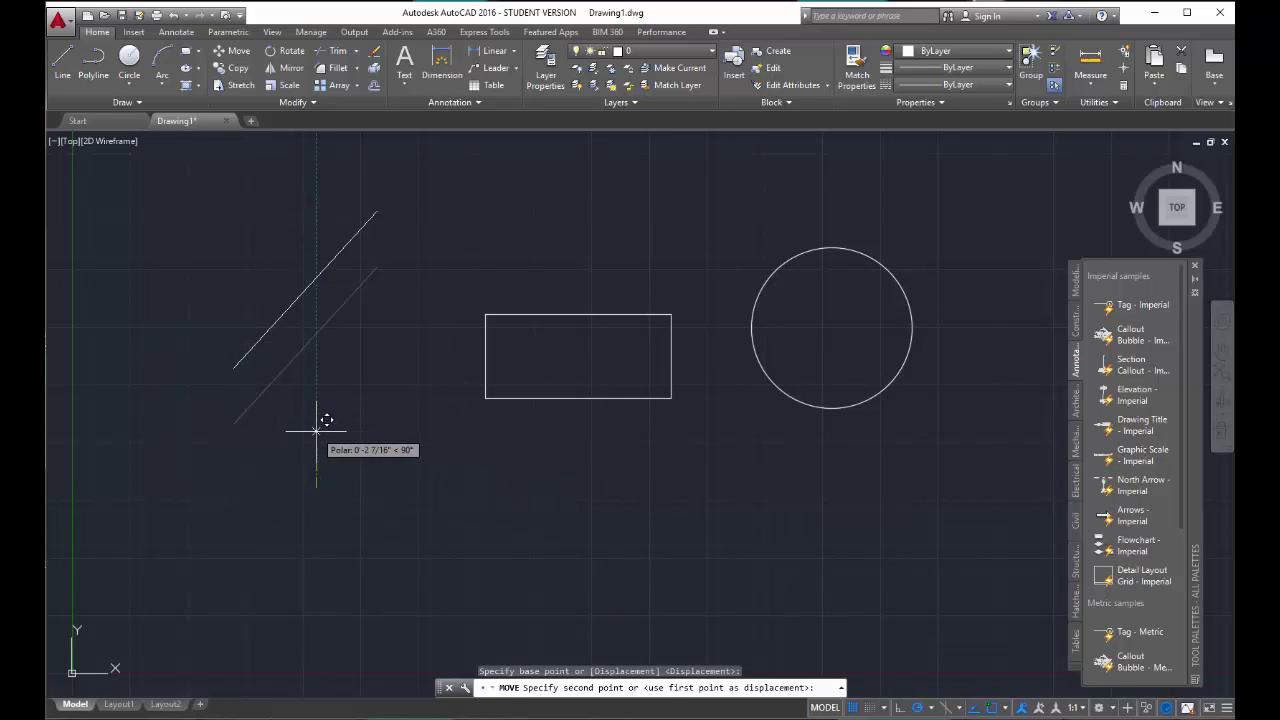
key(Escape)
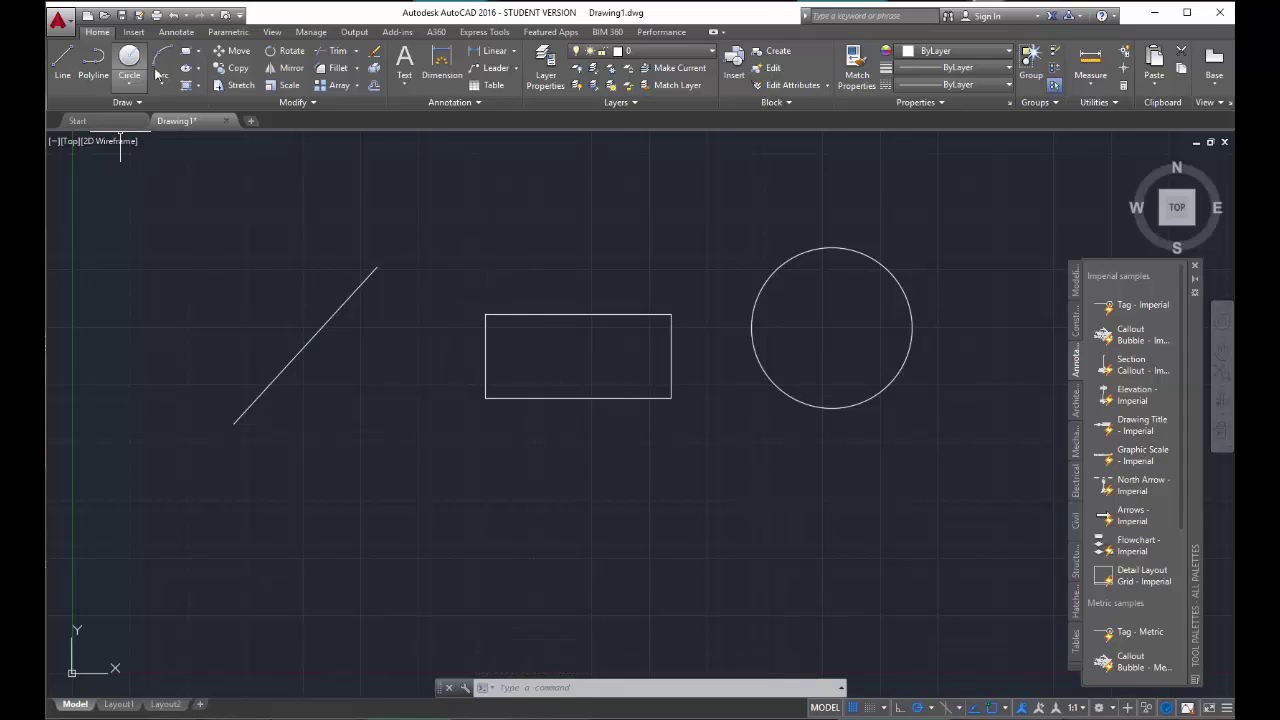
Move the diagonal line from a base point tracked 1' straight below its lower endpoint to the rectangle's upper-left corner.
click(318, 326)
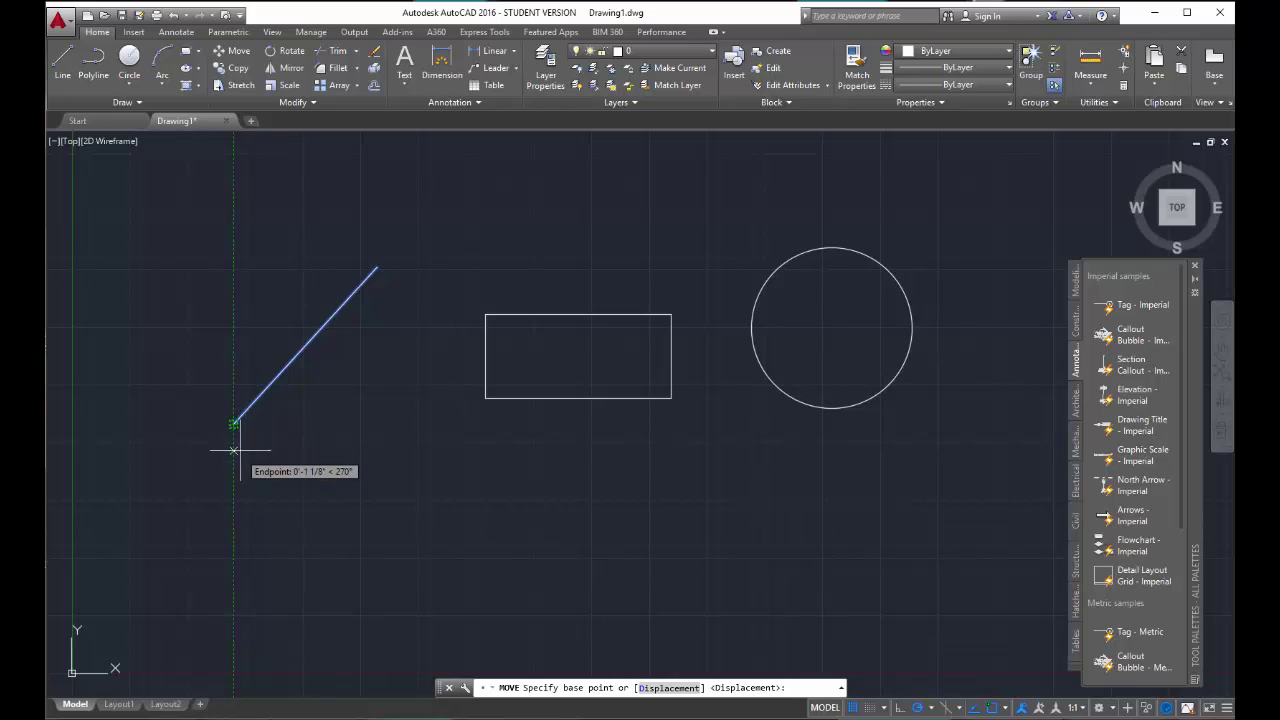
text(1)
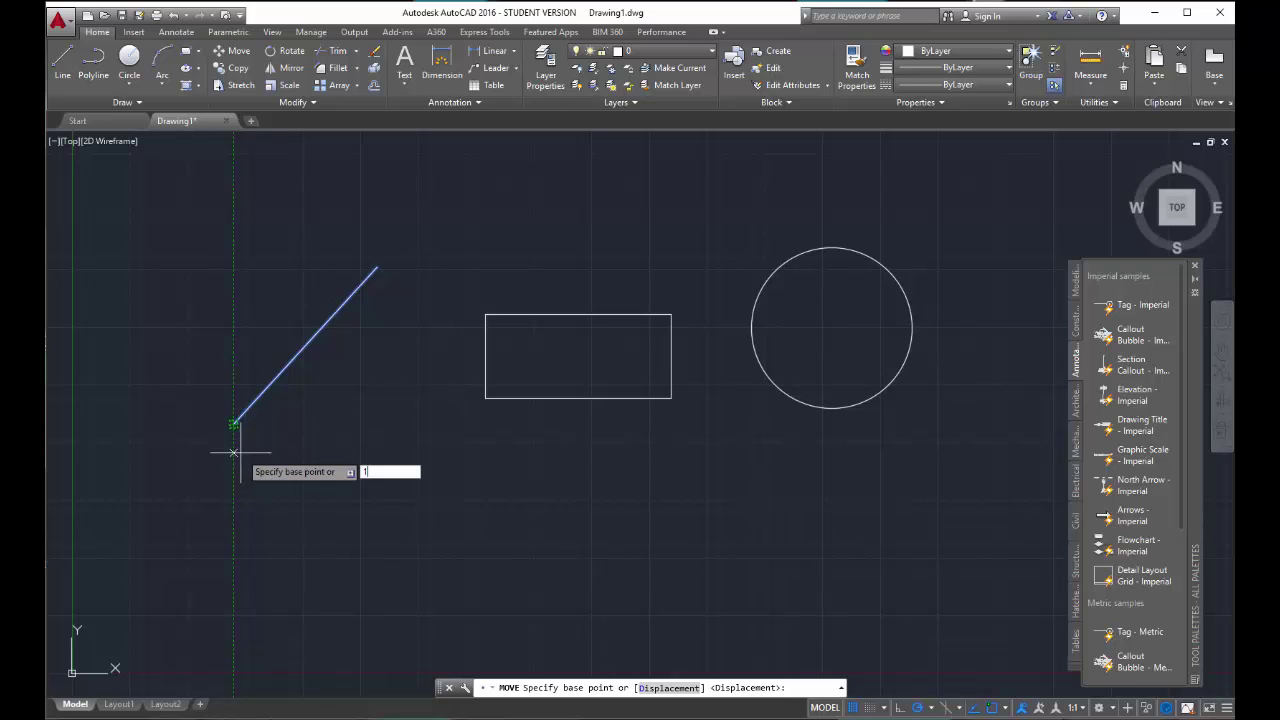
text(")
key(Return)
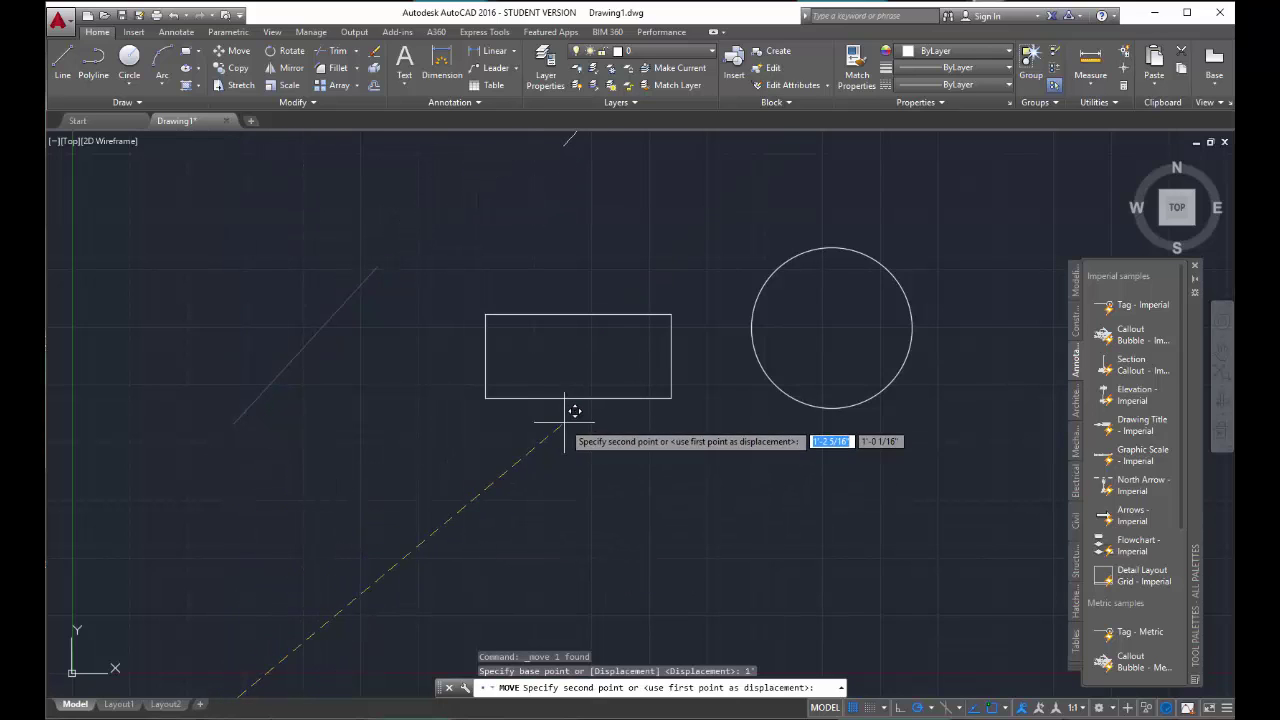
click(489, 307)
Measure the distance from the line's lower endpoint to the rectangle's upper-left corner.
scroll(553, 390, down, 4)
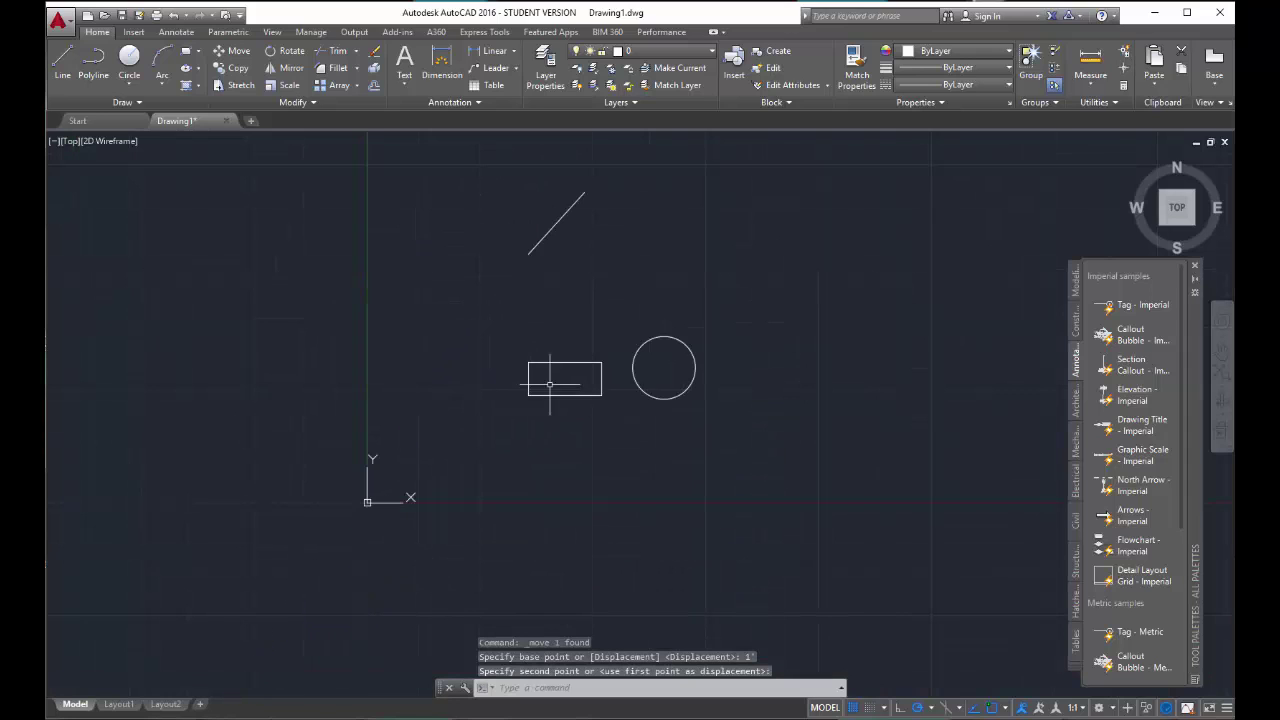
middle_drag(531, 394, 385, 535)
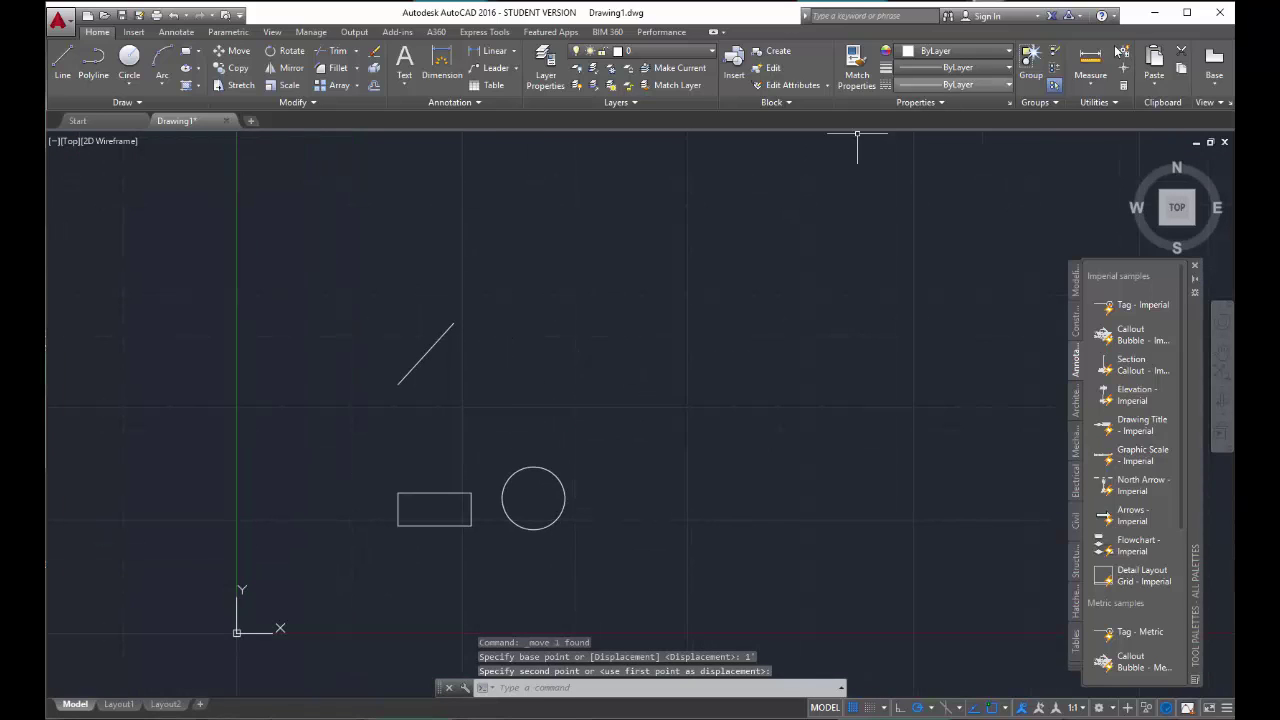
click(1090, 62)
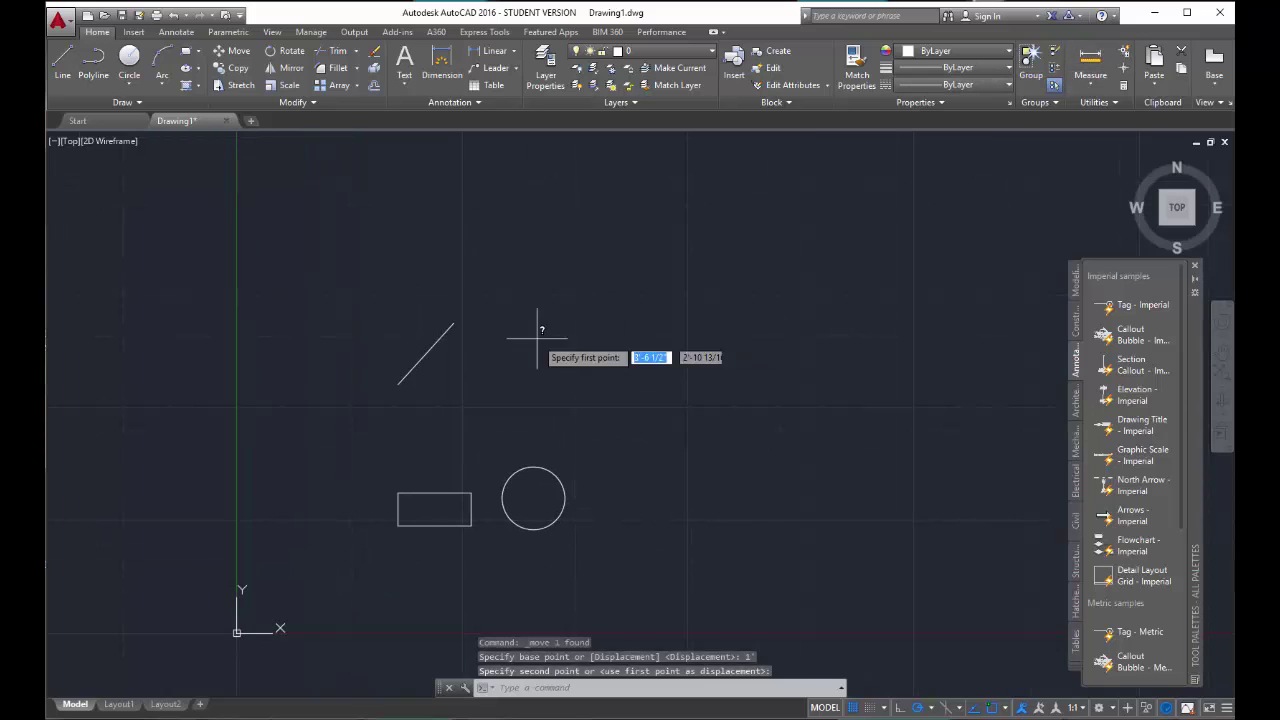
click(398, 384)
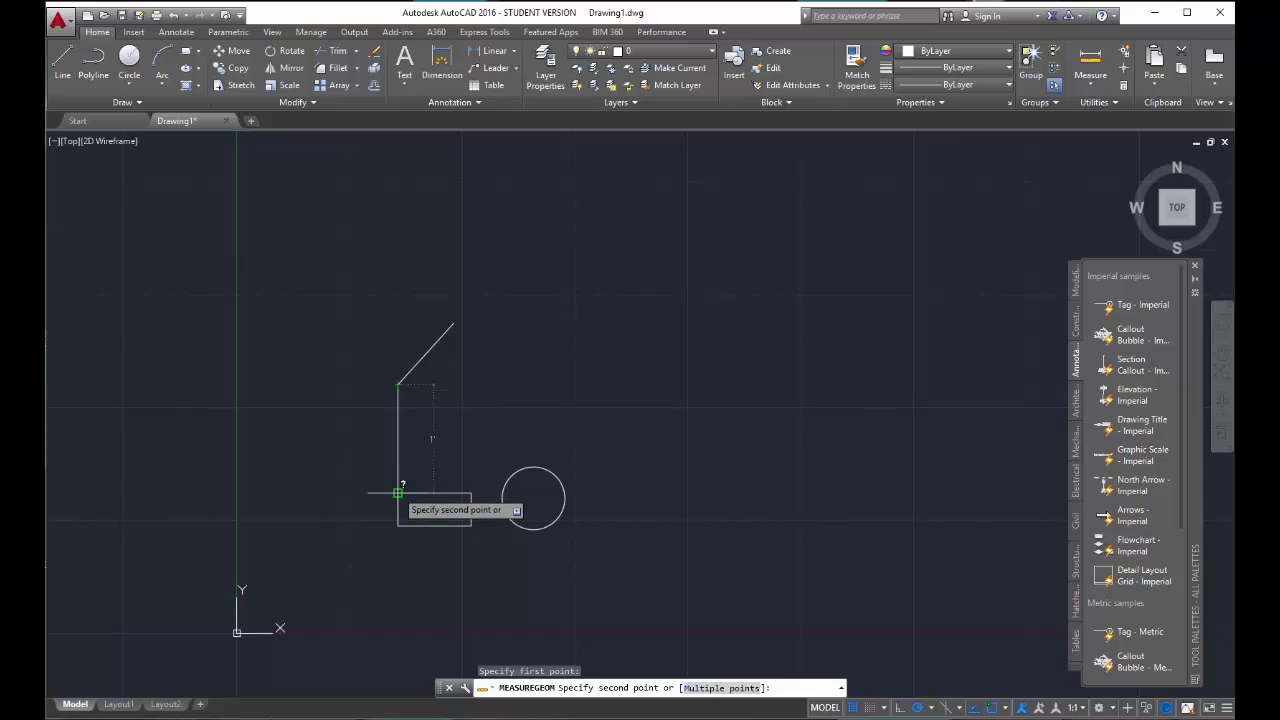
key(Escape)
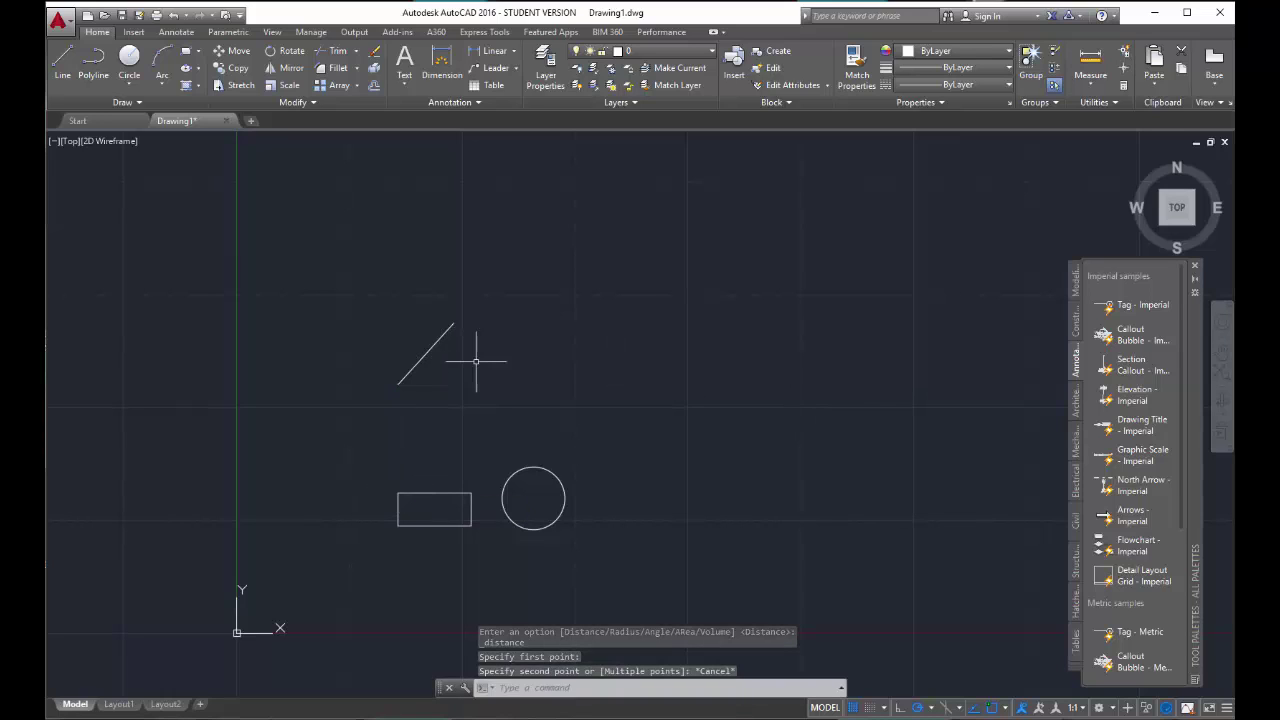
click(428, 341)
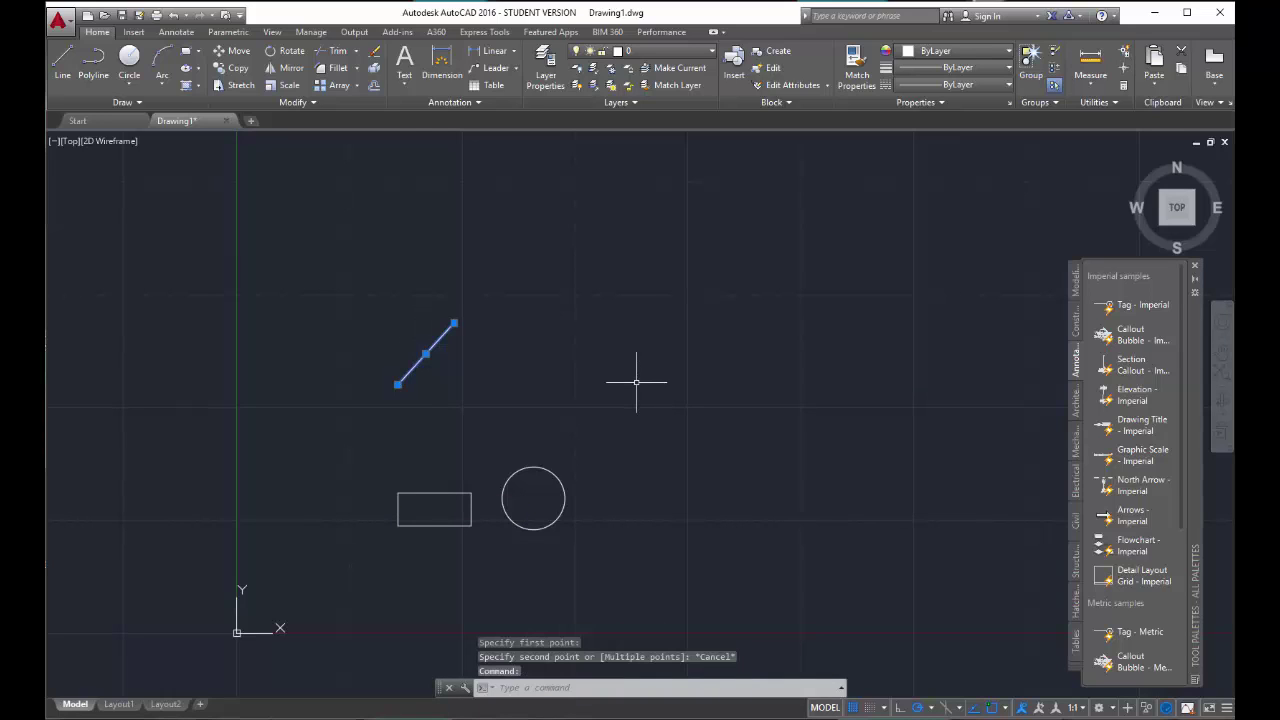
click(240, 52)
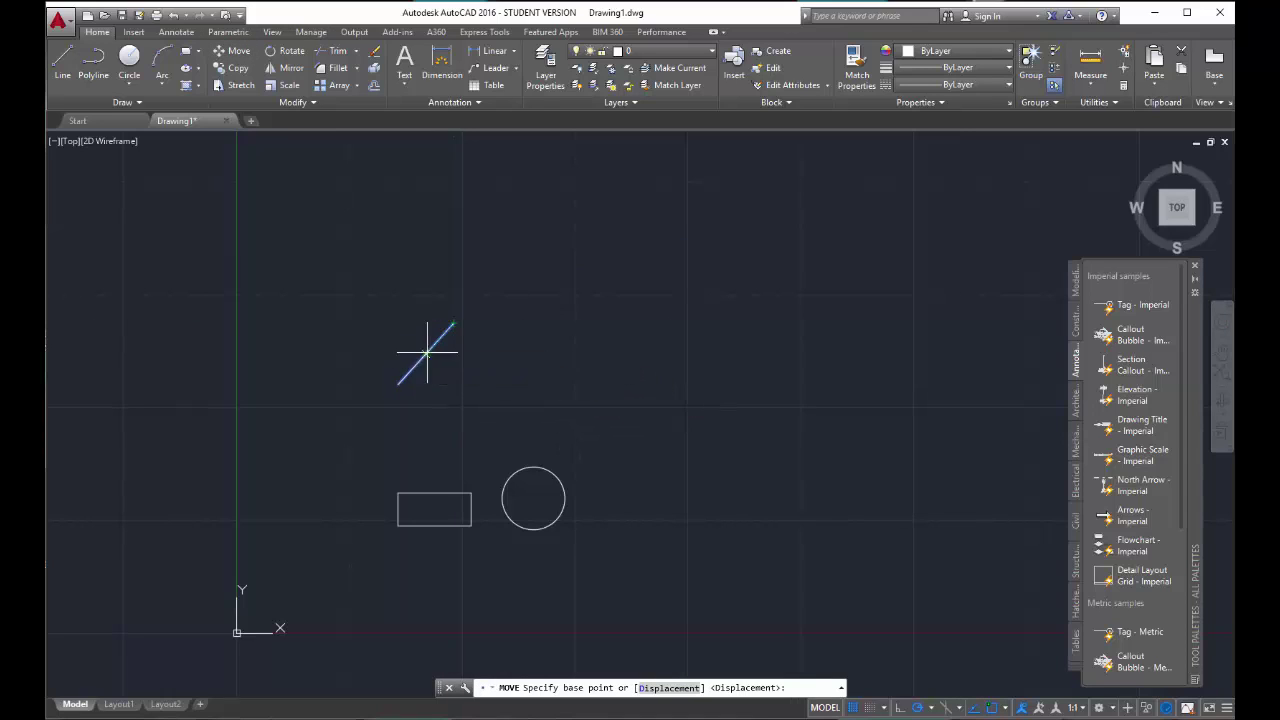
click(424, 284)
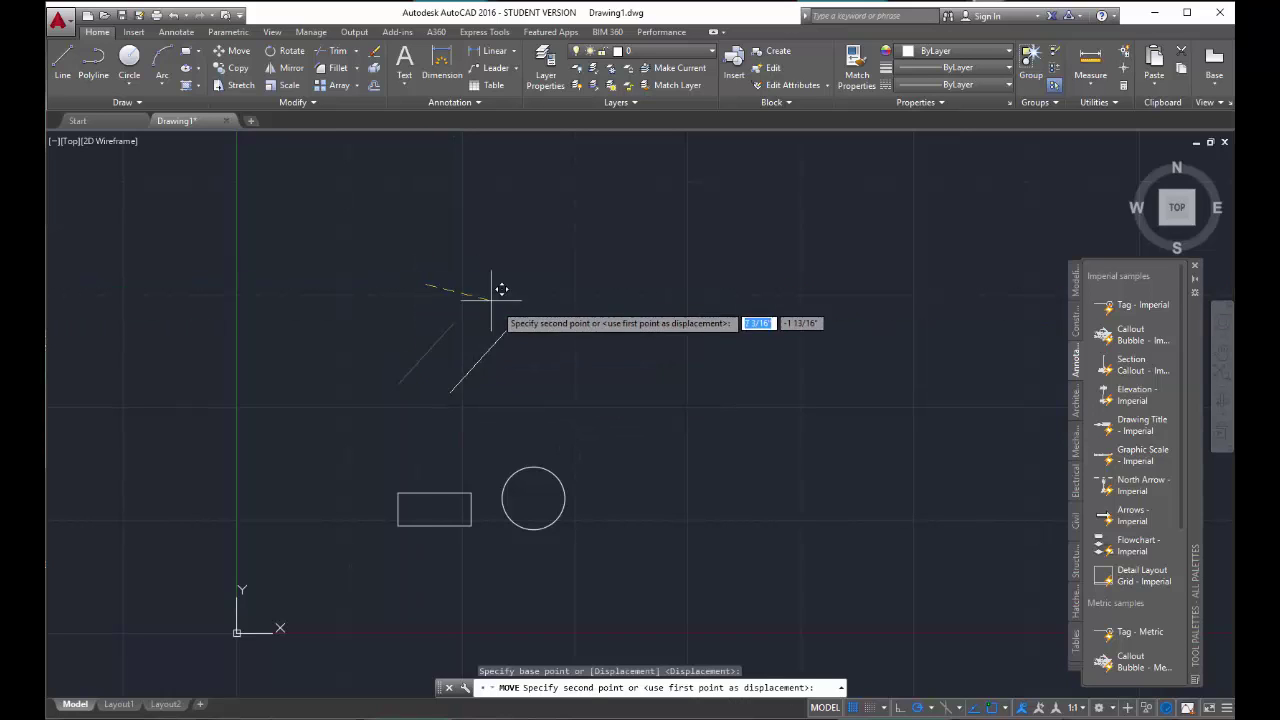
key(Escape)
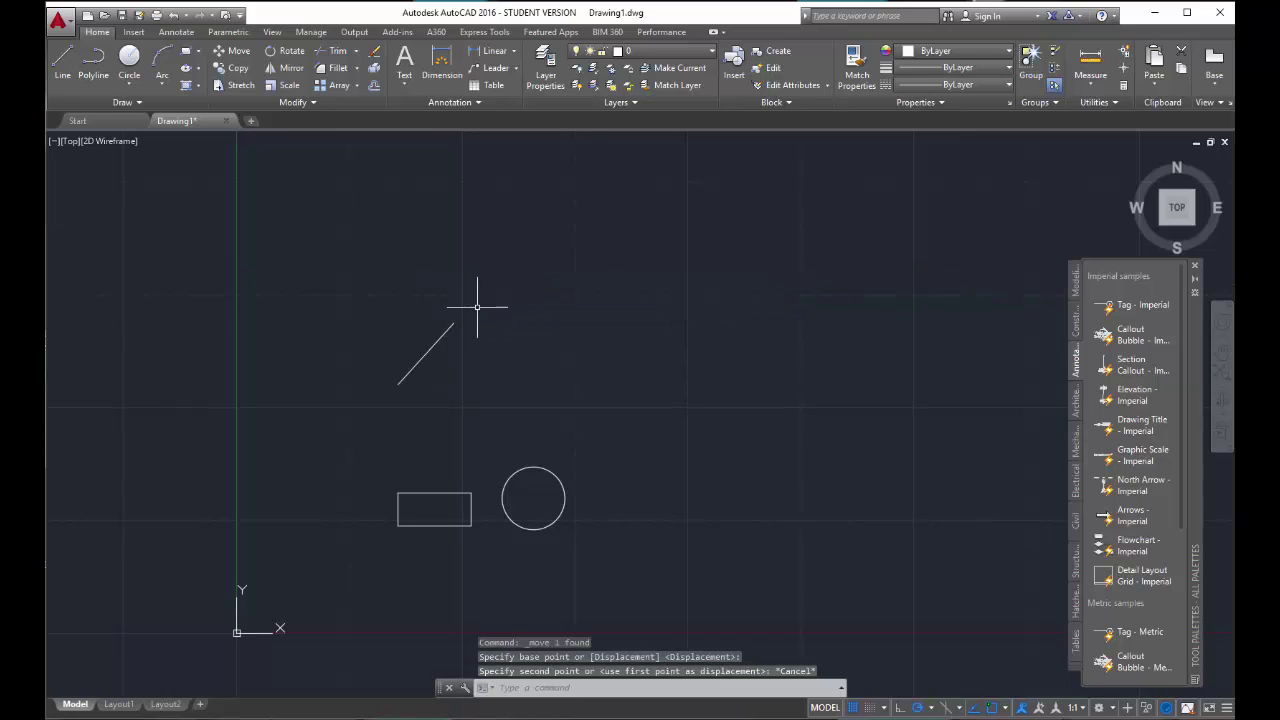
Move the diagonal line by its lower endpoint onto the rectangle's upper-left corner.
click(236, 51)
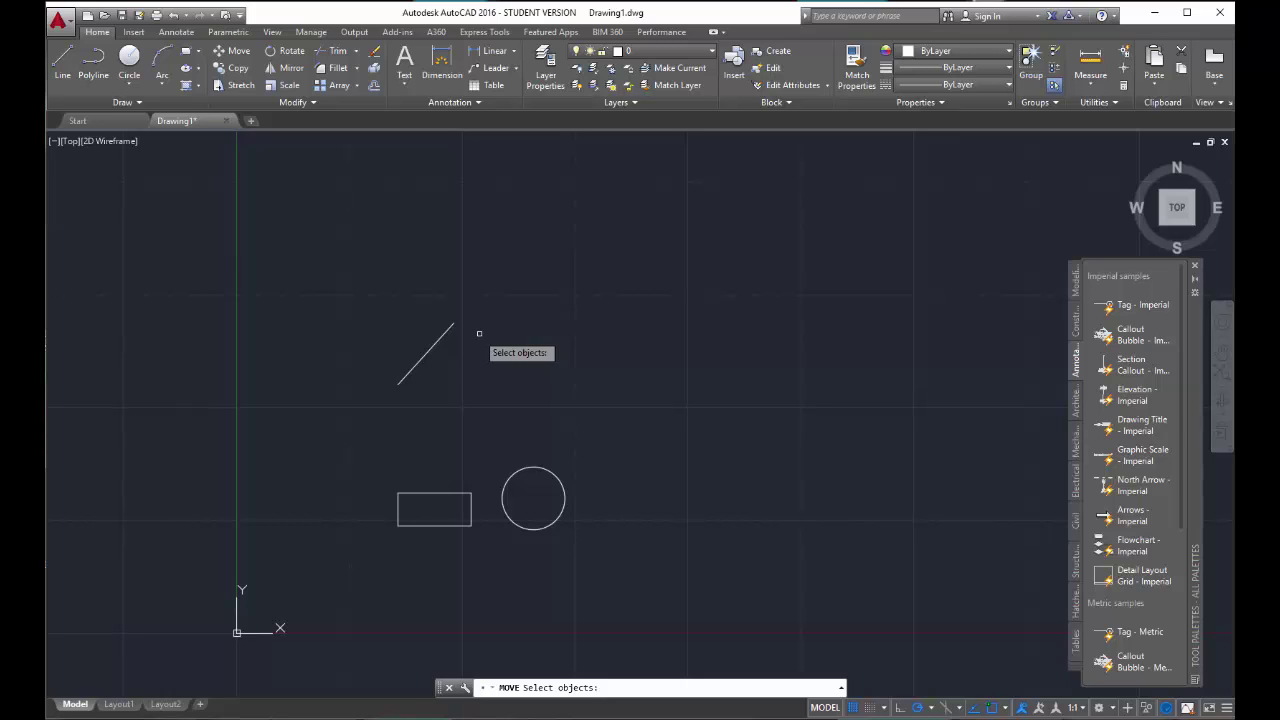
click(444, 332)
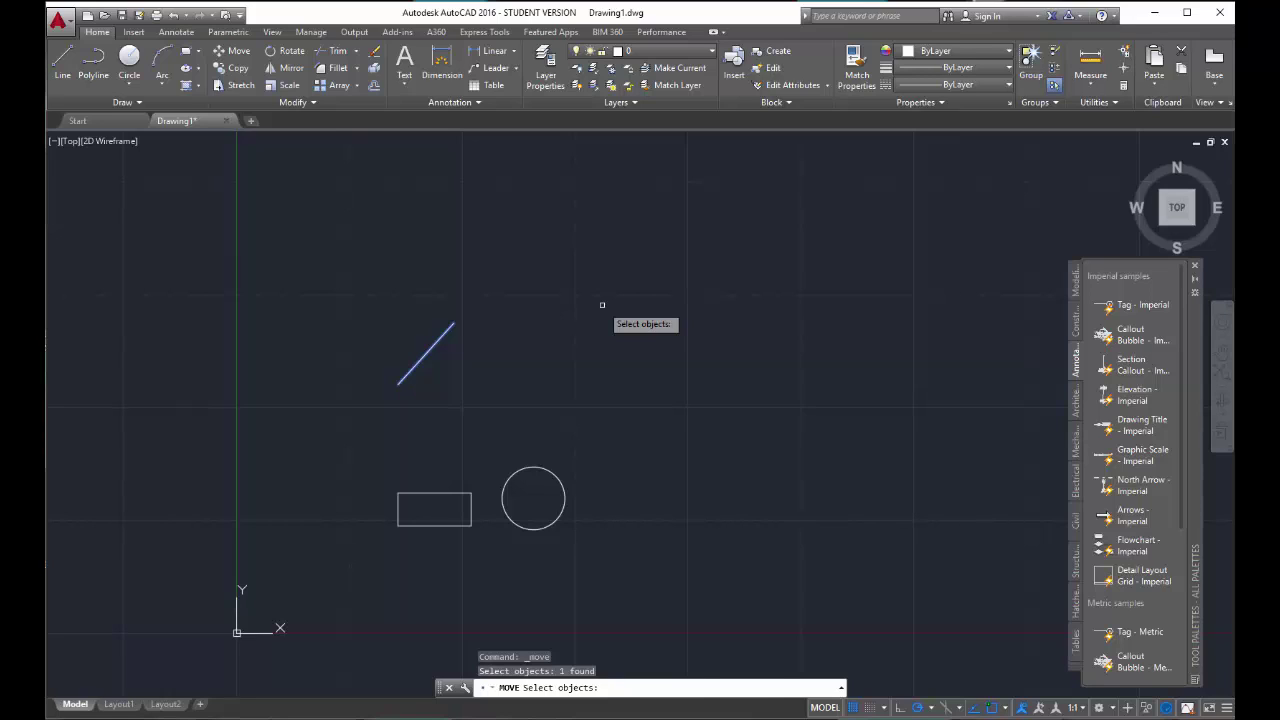
key(Return)
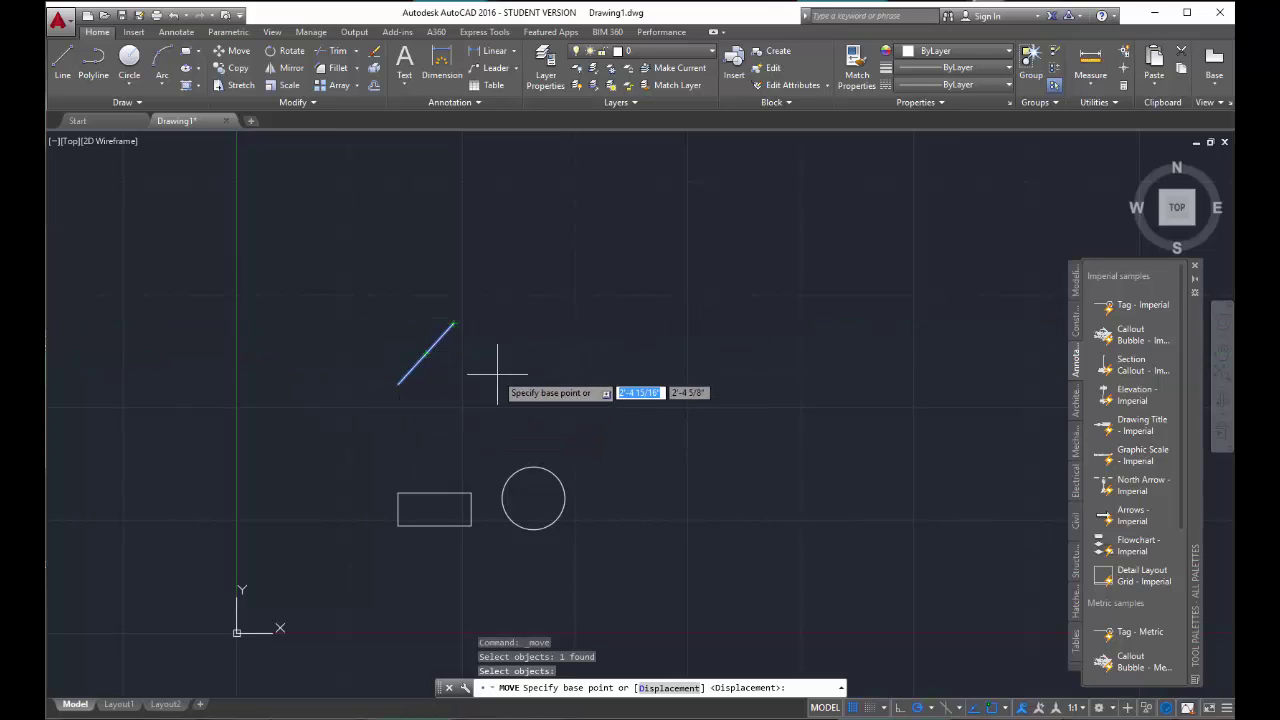
click(398, 384)
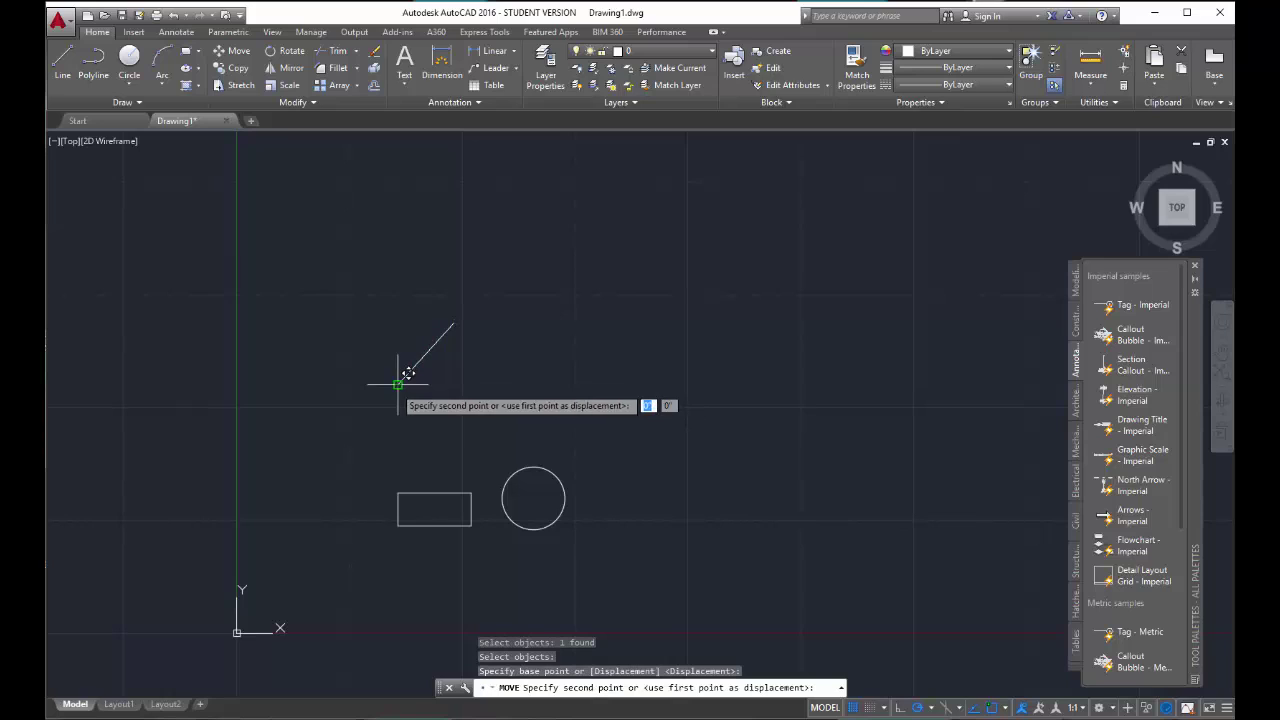
click(398, 492)
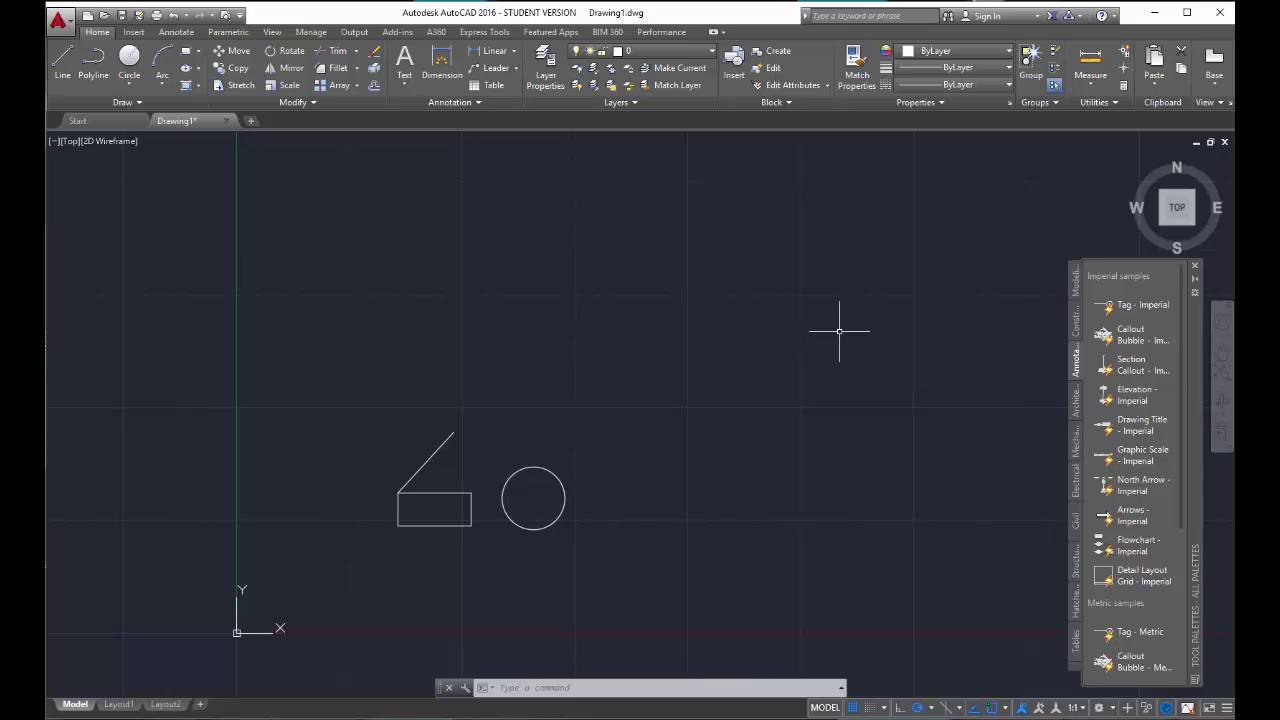
Move the rectangle by its lower-left corner onto the diagonal line's upper endpoint.
click(431, 494)
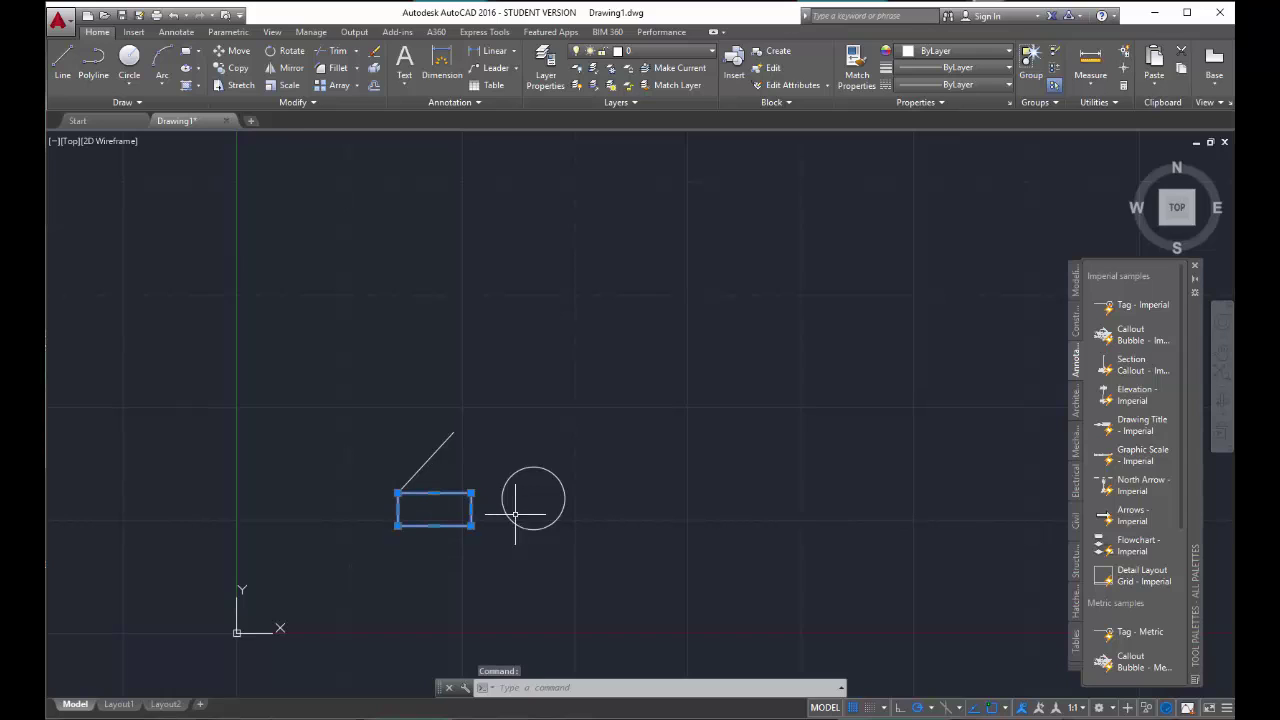
click(232, 50)
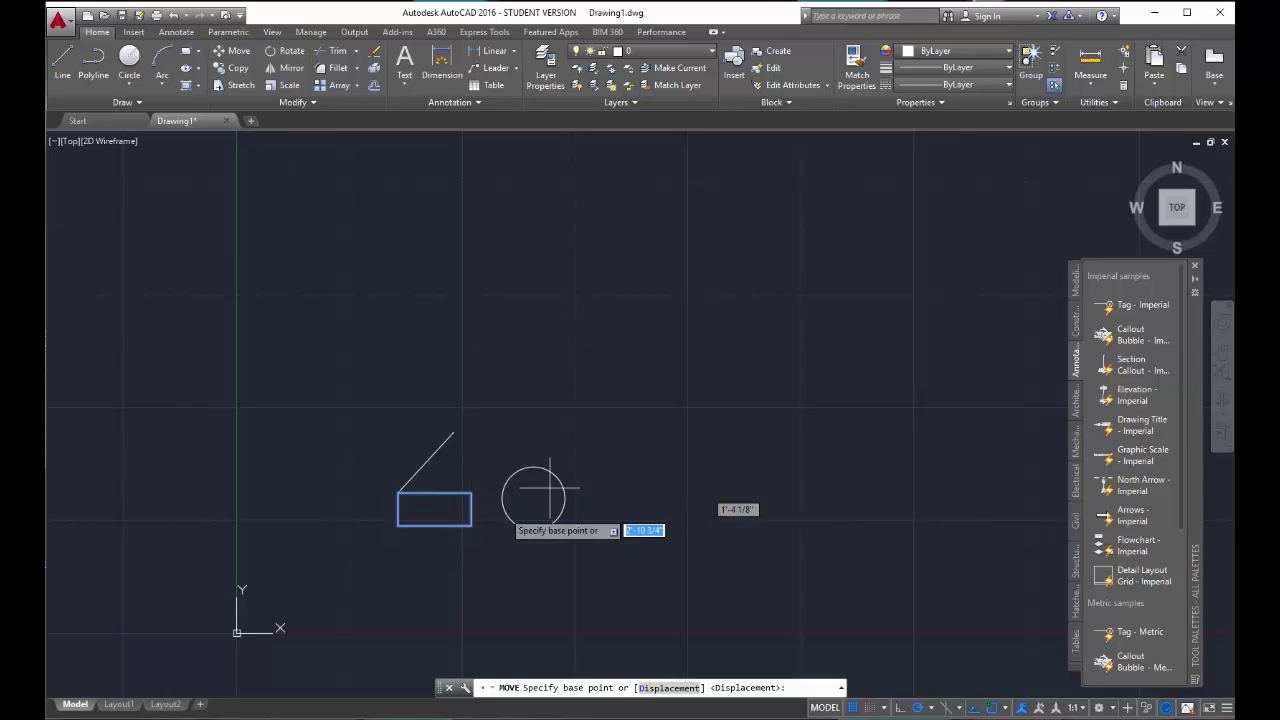
click(398, 525)
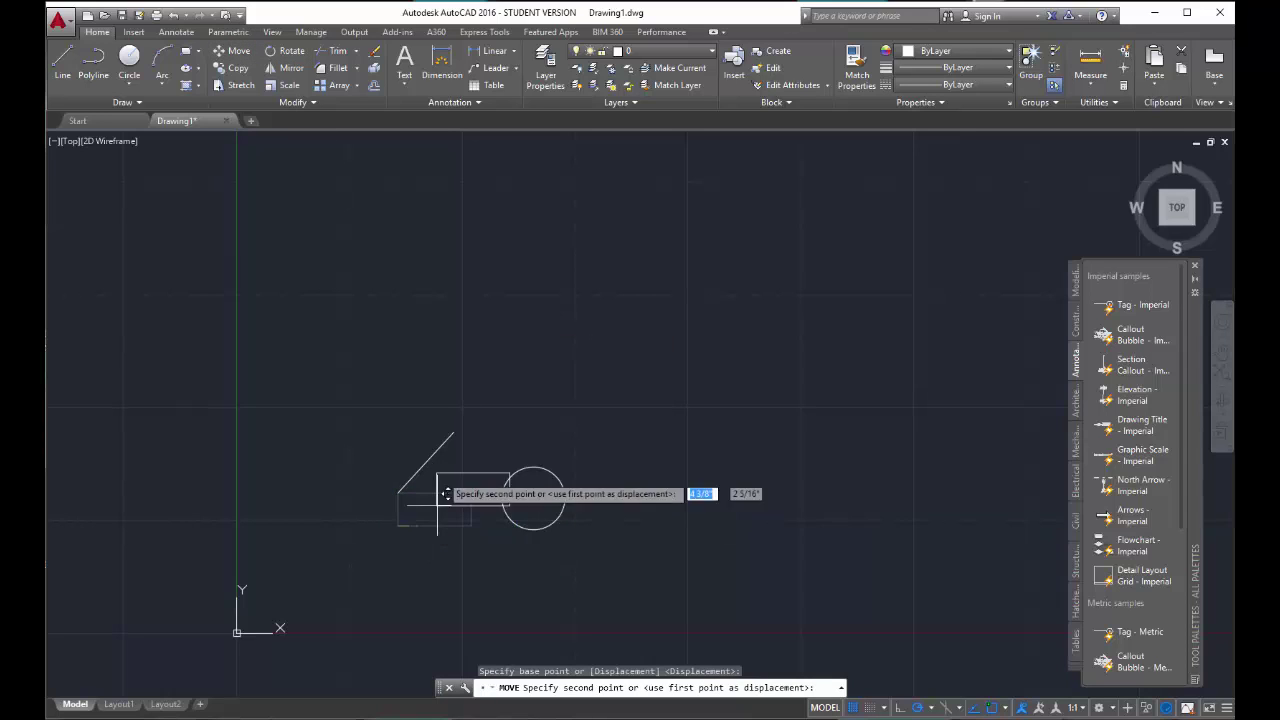
click(455, 430)
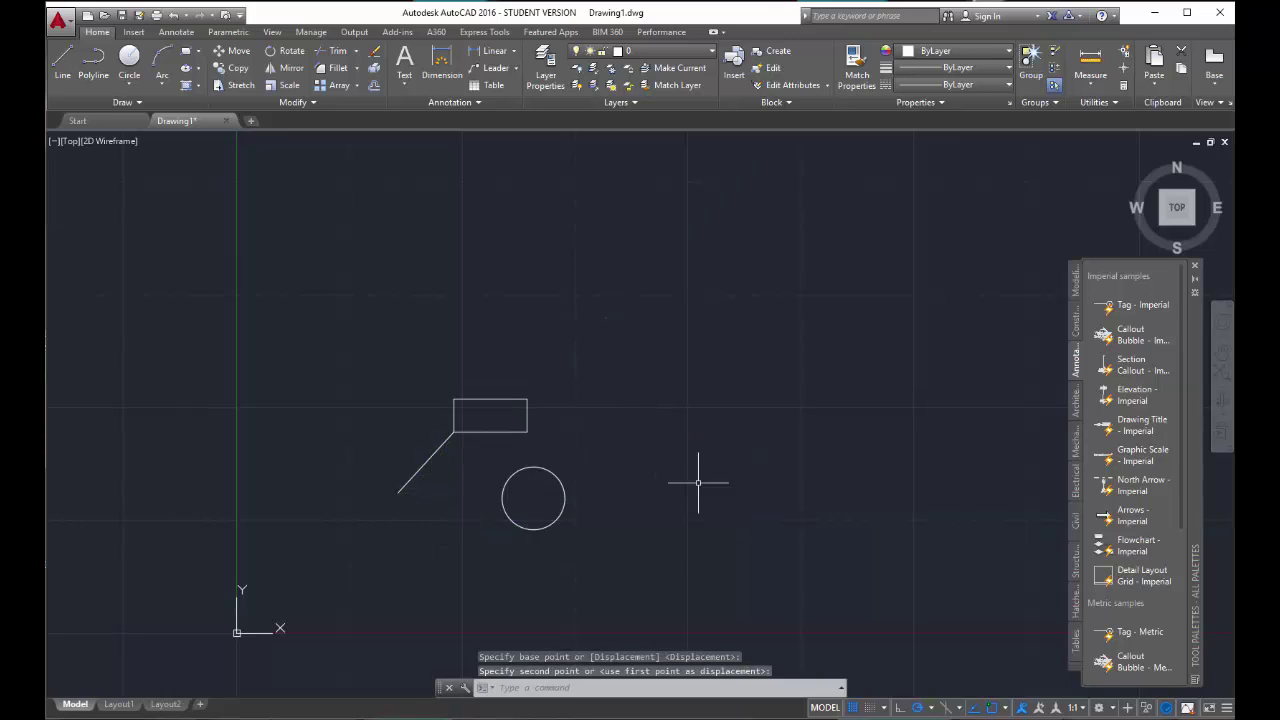
Move the circle by its center onto the rectangle's upper-right corner.
click(564, 515)
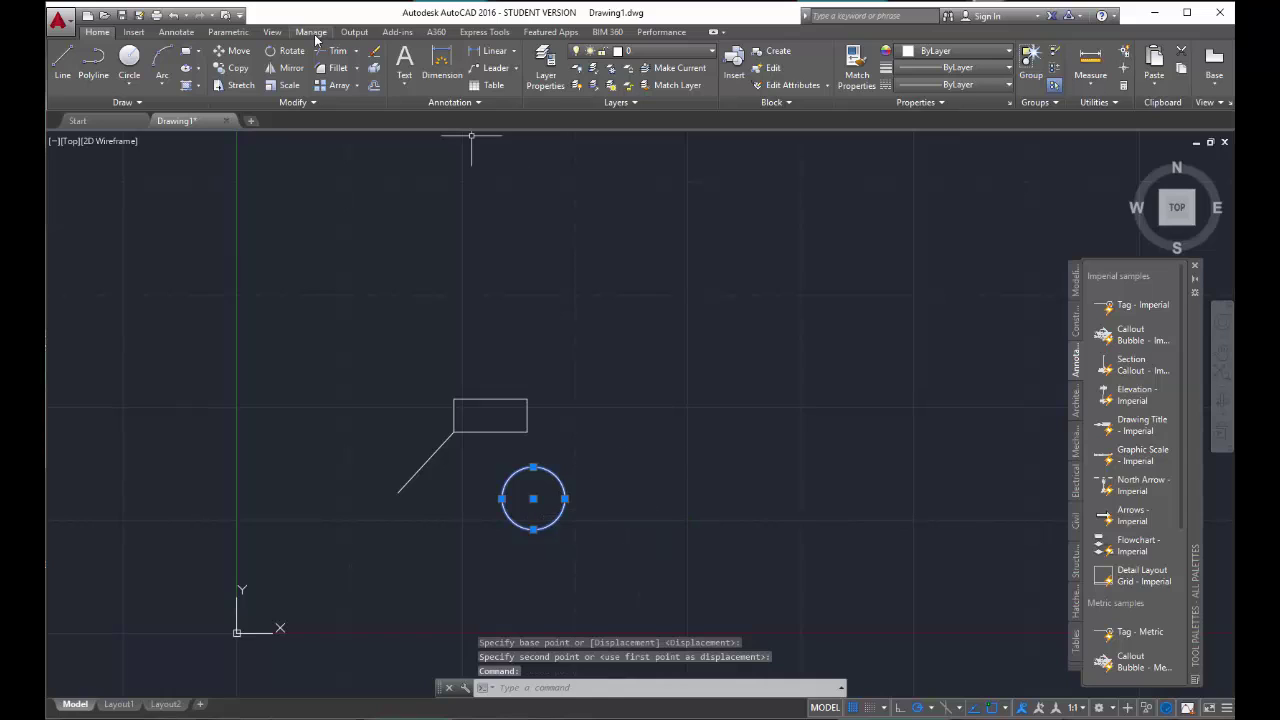
click(237, 51)
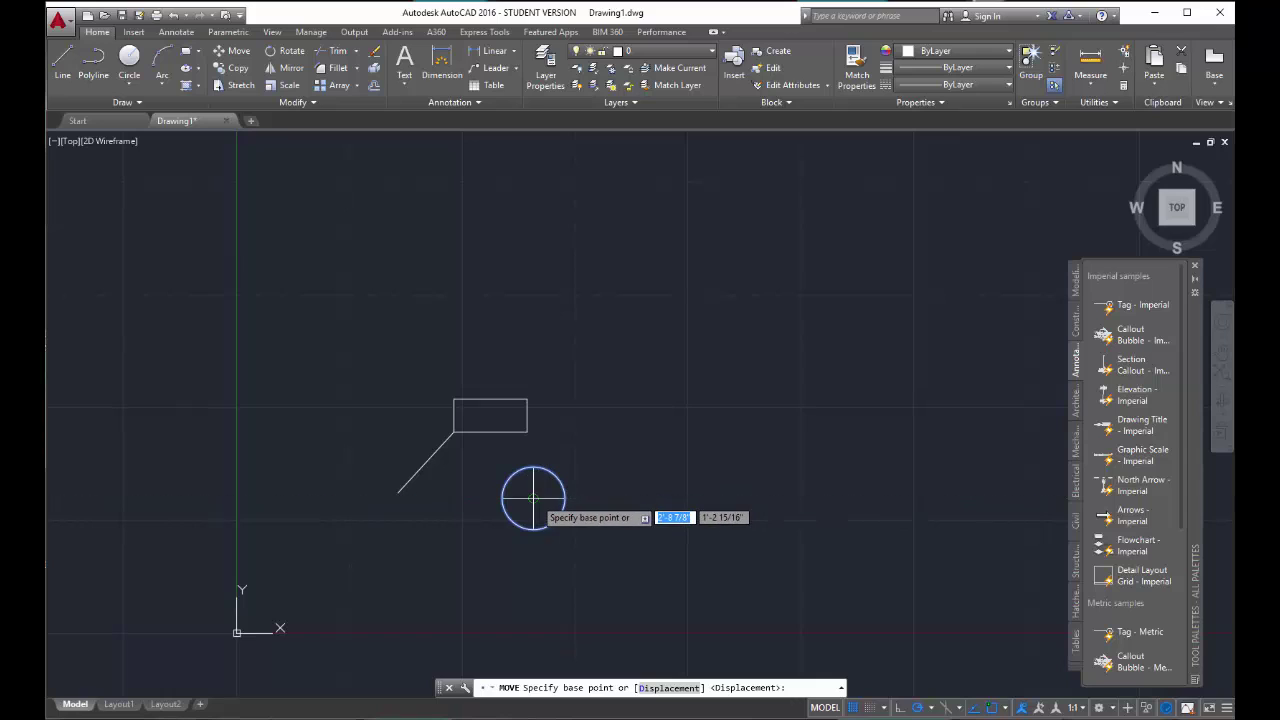
click(533, 498)
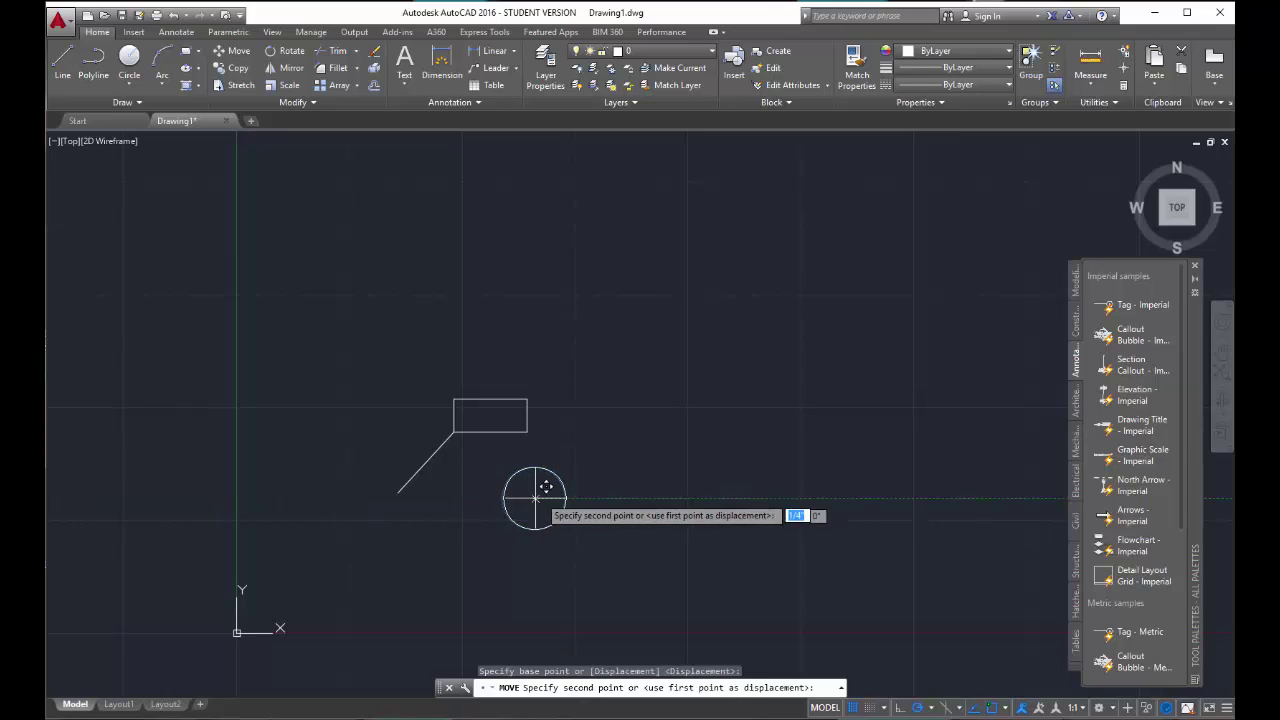
click(528, 399)
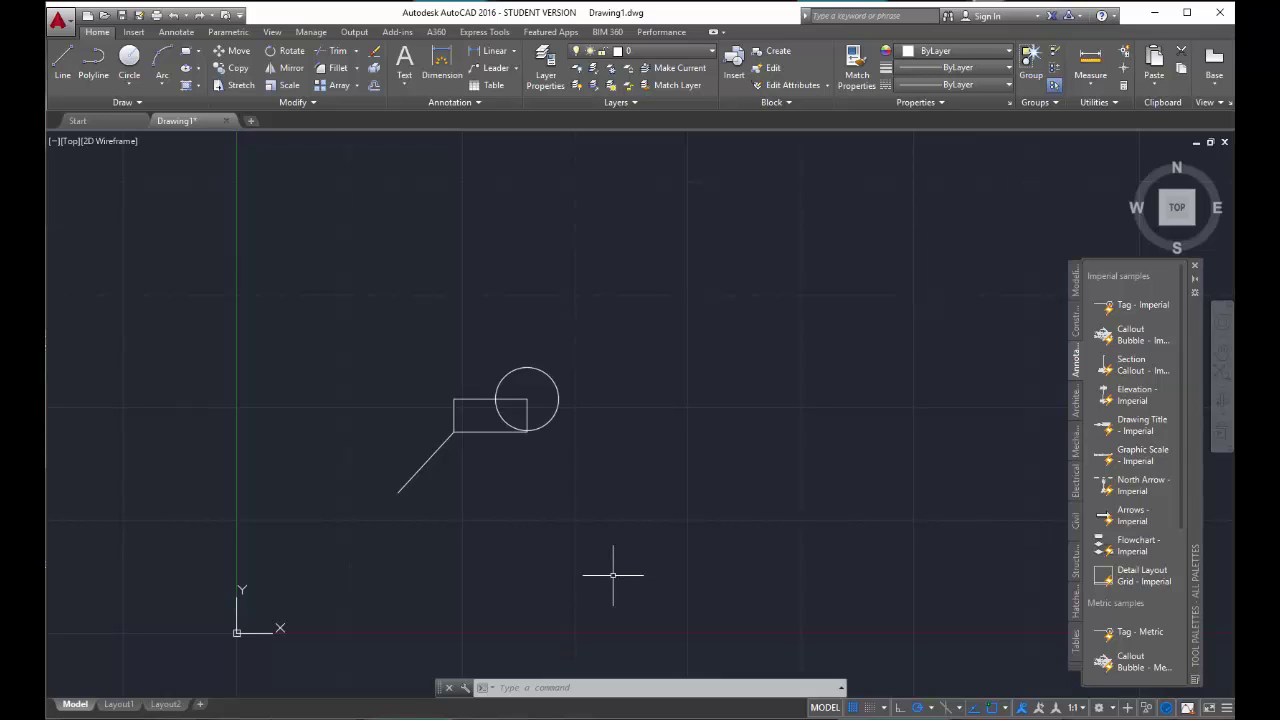
Move the line, rectangle and circle together freehand up and to the right, using a base point in the empty space above them.
click(582, 523)
click(399, 341)
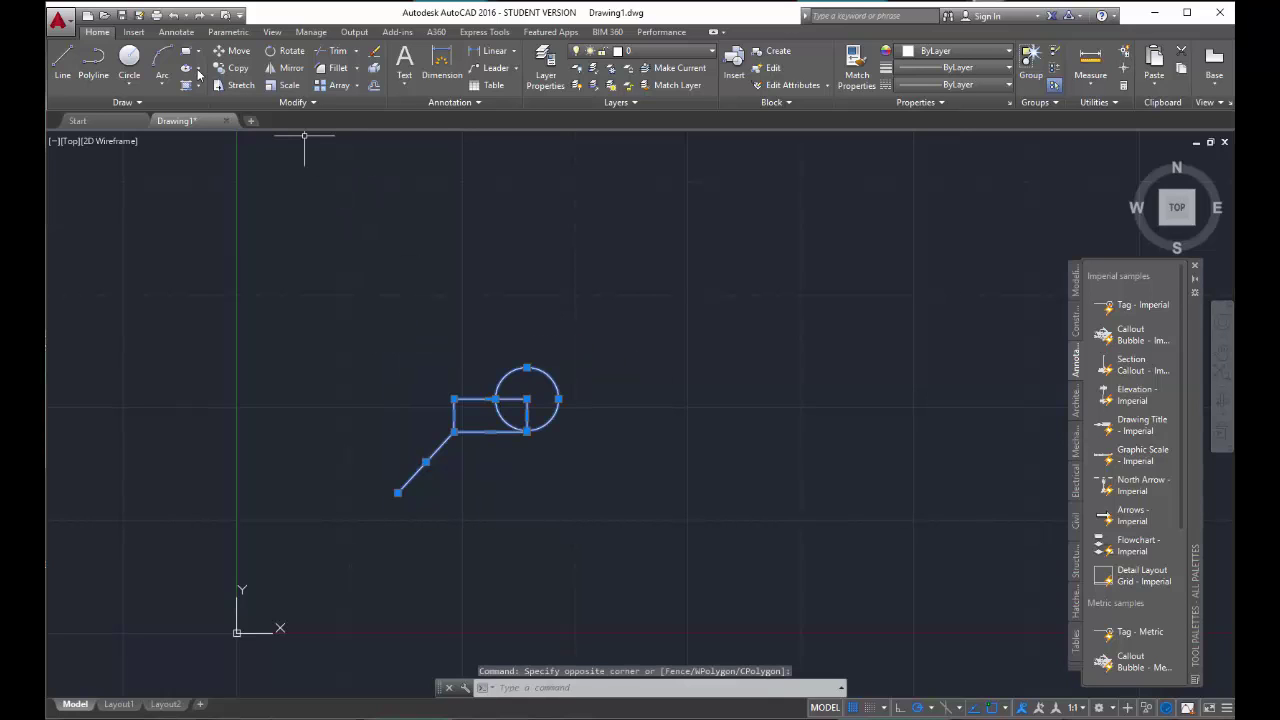
click(229, 57)
click(461, 358)
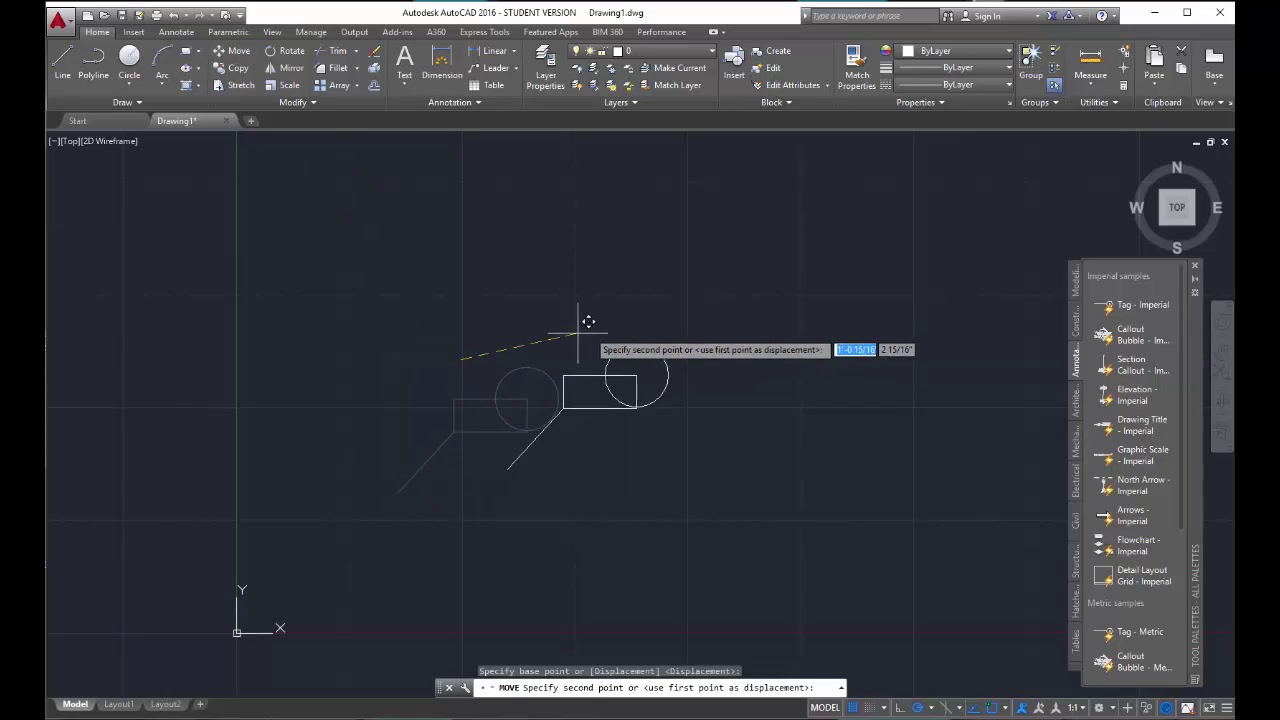
click(630, 289)
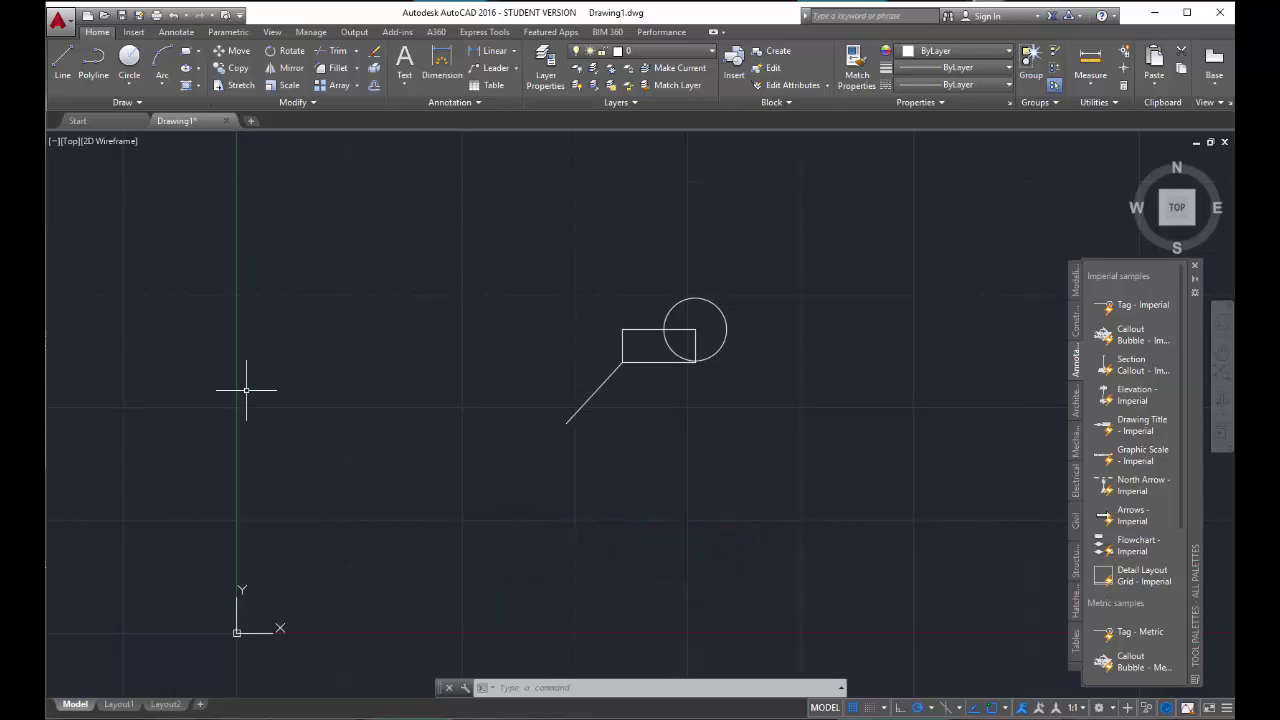
Move the diagonal line by its midpoint grip to the empty area left of the rectangle and circle.
click(596, 391)
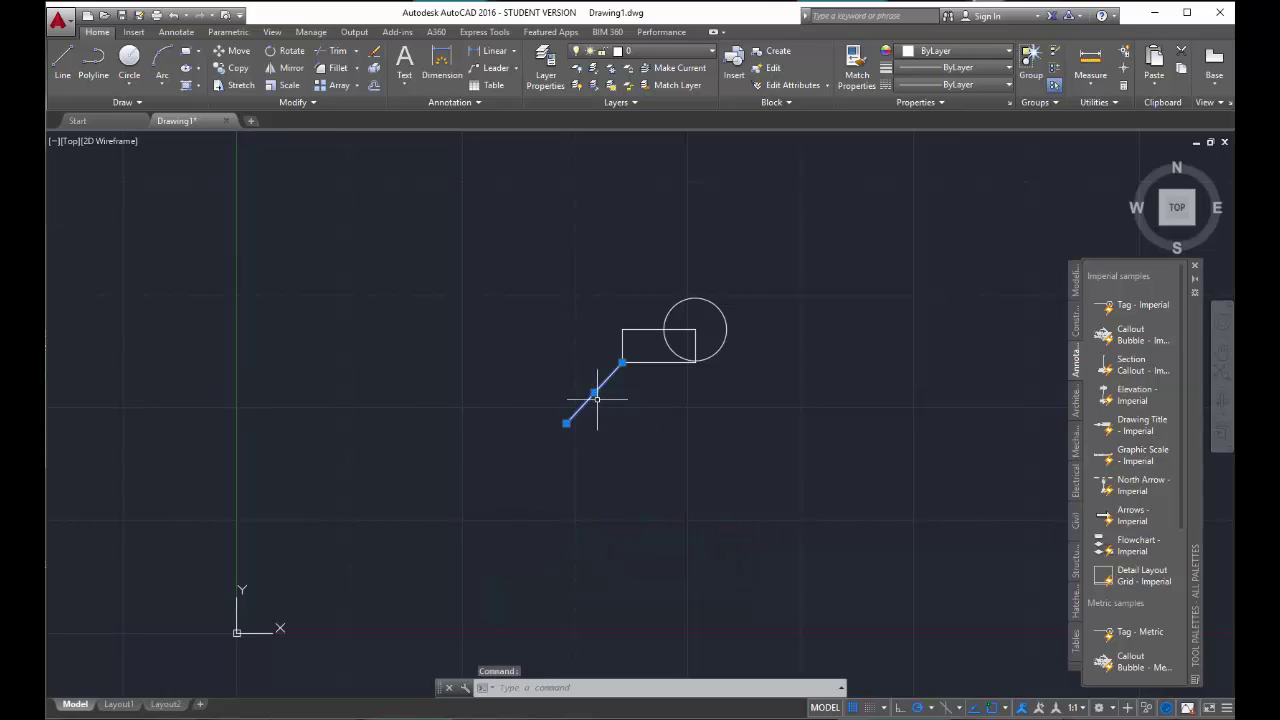
click(595, 392)
click(446, 370)
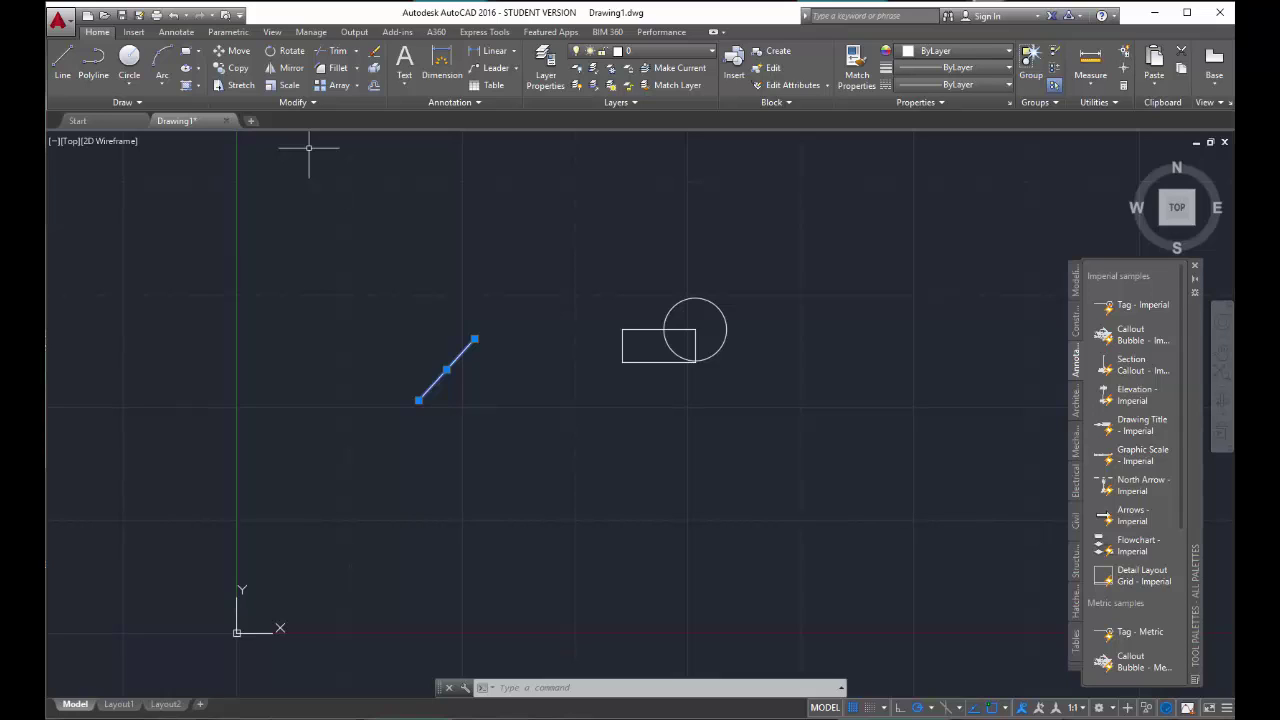
right_click(459, 358)
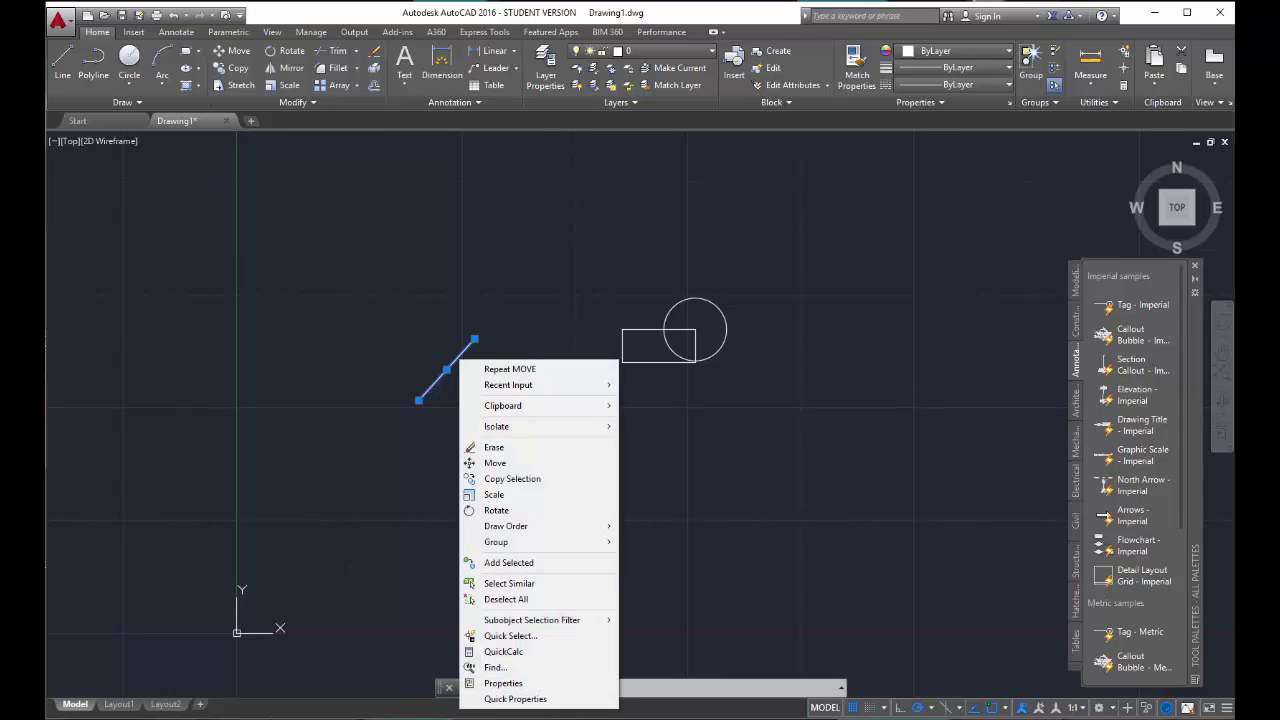
click(445, 344)
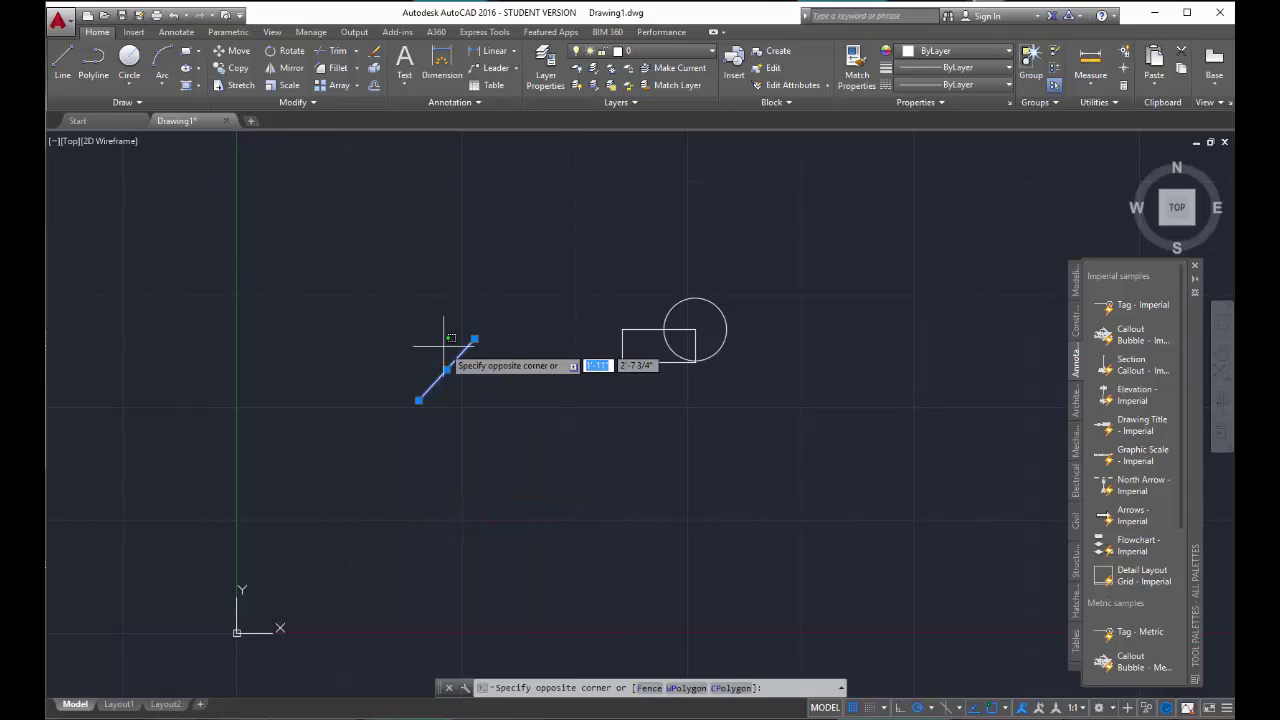
key(Escape)
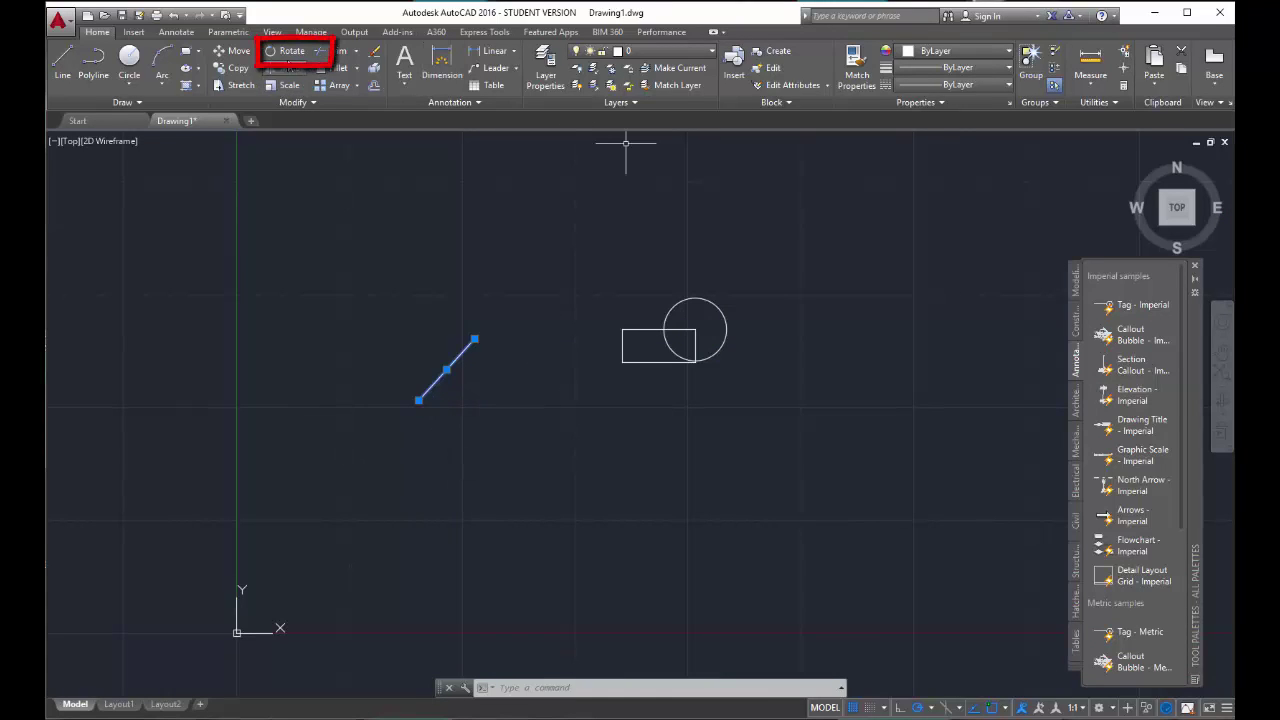
Rotate the diagonal line about its upper endpoint by about 326°, bringing it closer to horizontal.
click(287, 55)
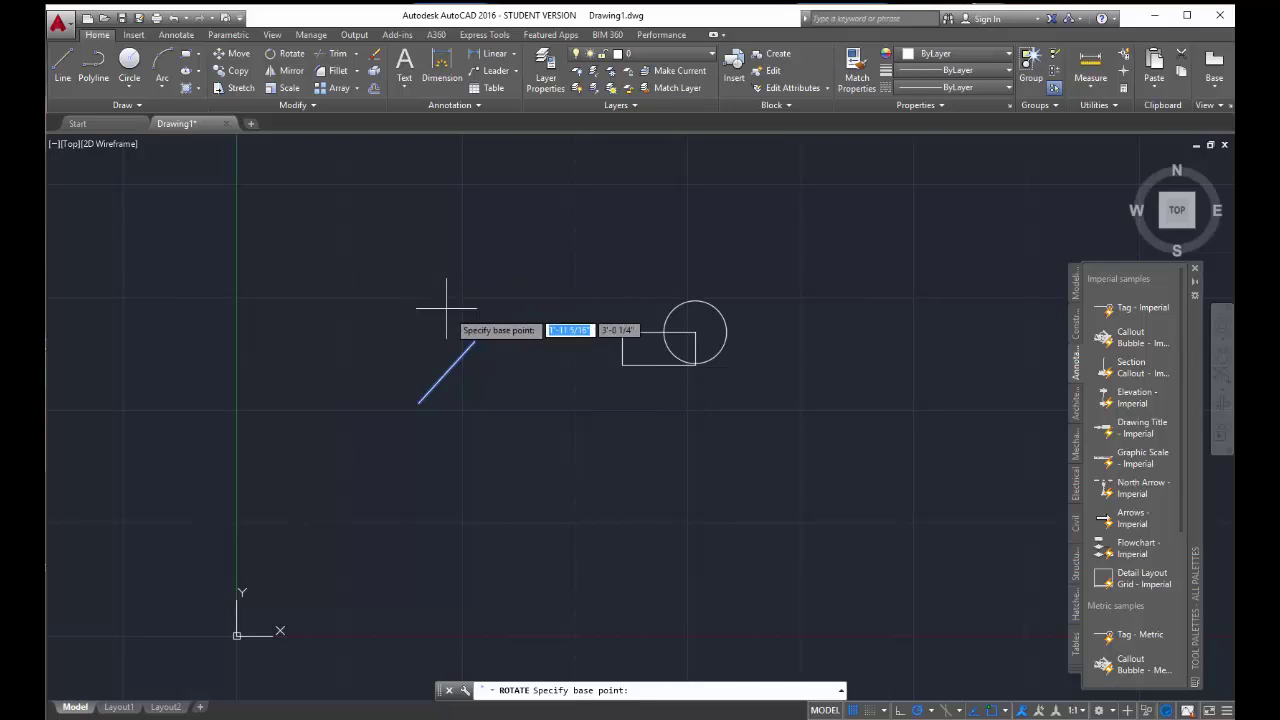
click(475, 341)
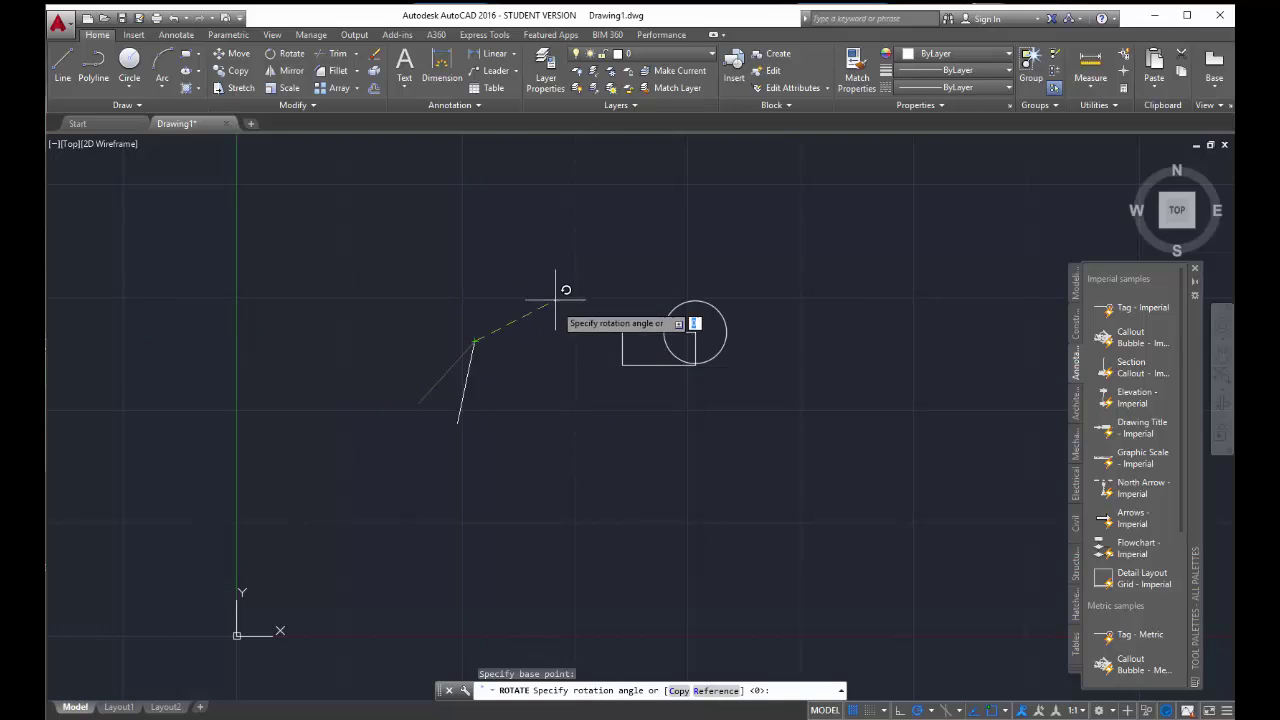
key(Return)
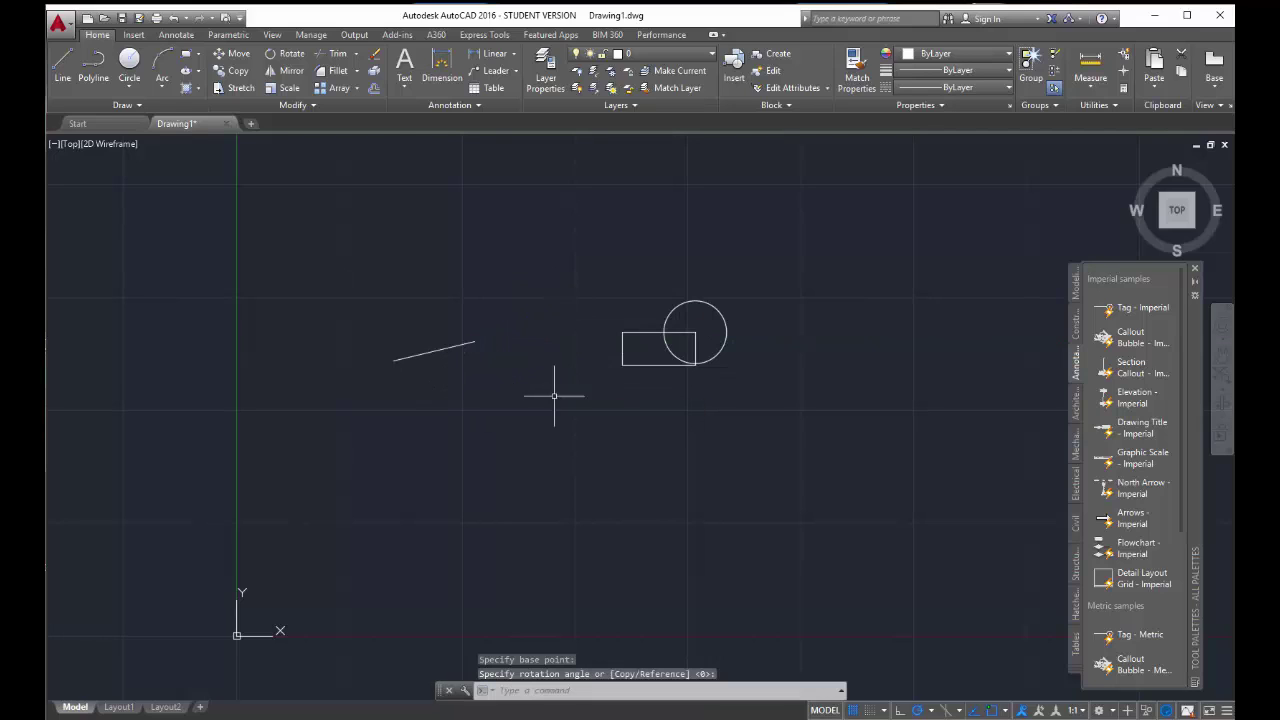
click(436, 349)
right_click(453, 344)
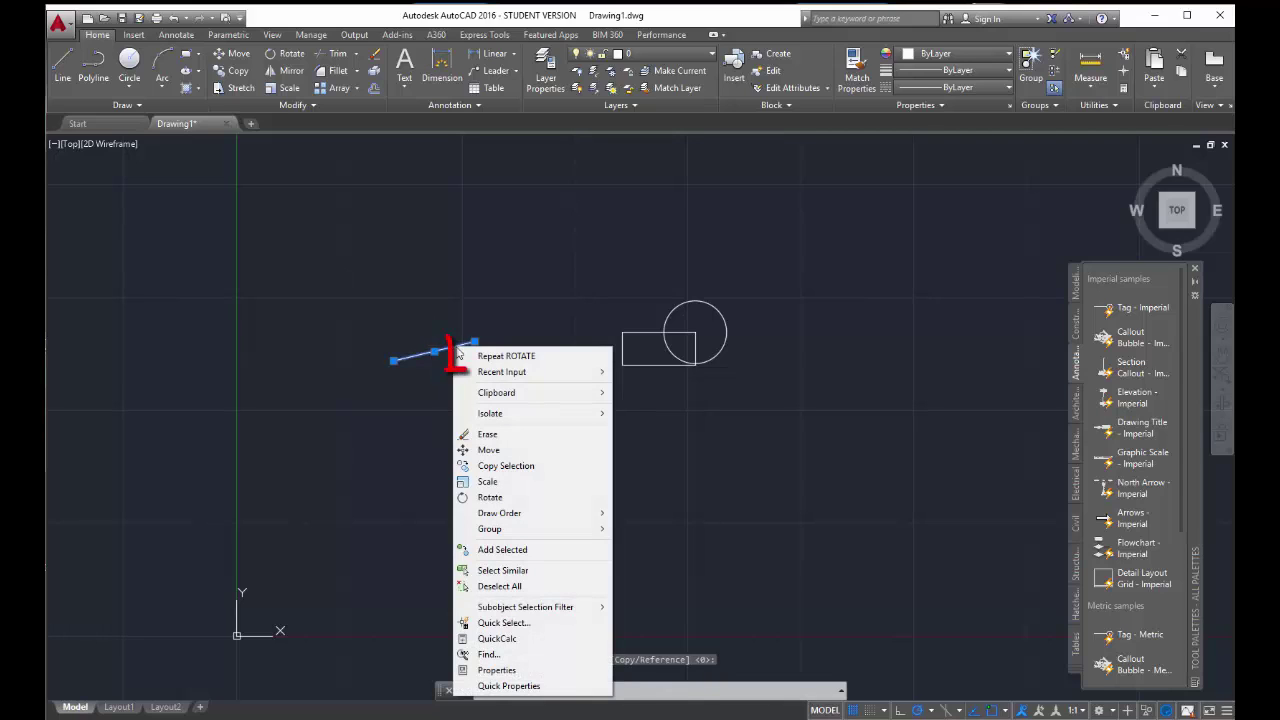
click(551, 359)
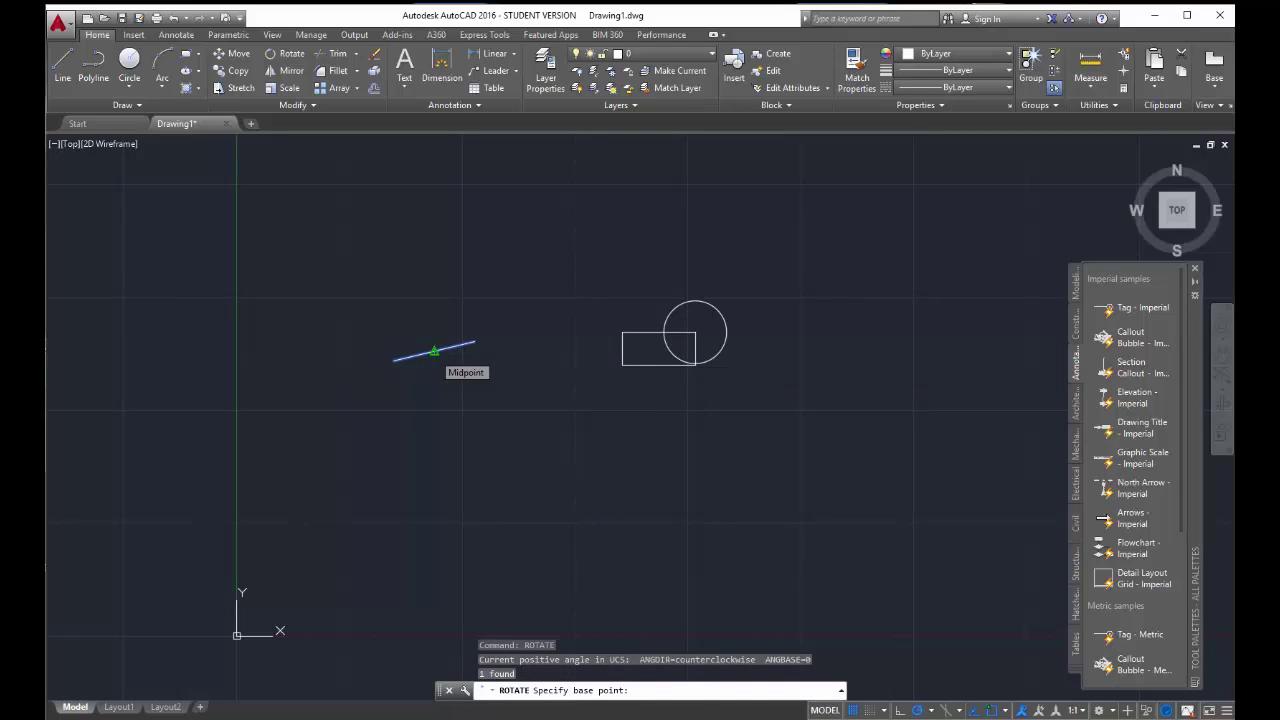
click(434, 352)
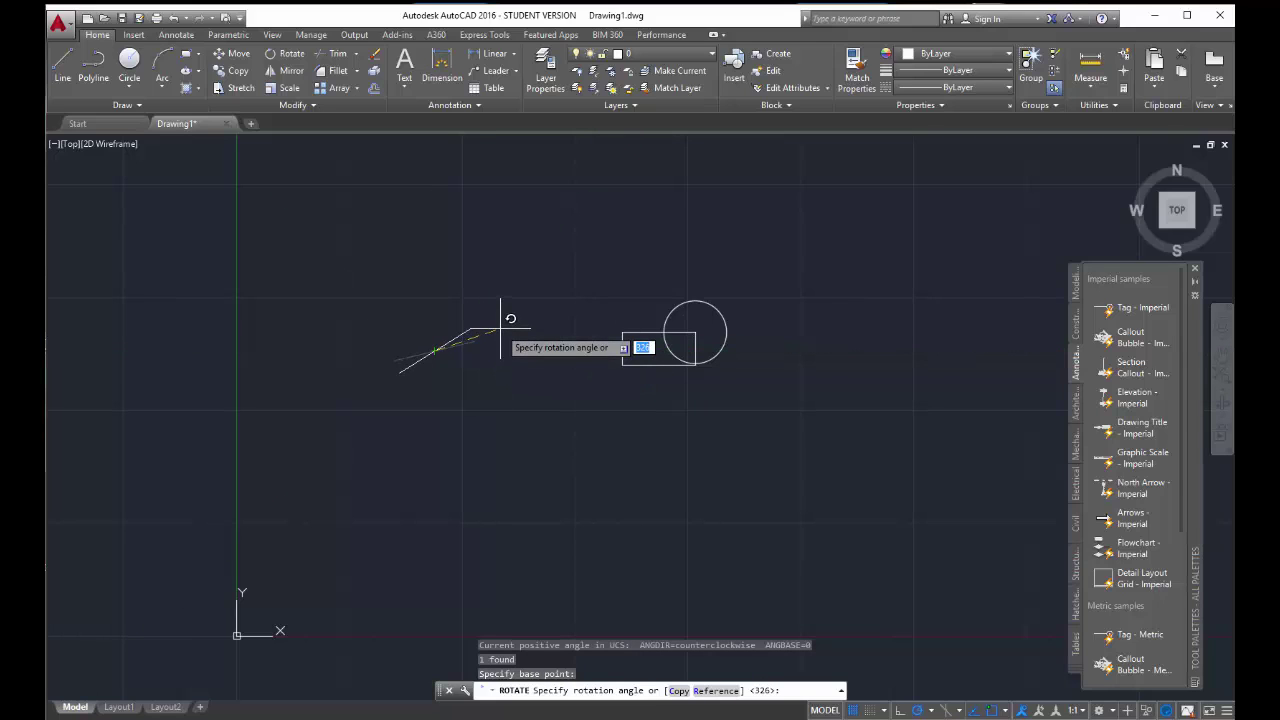
key(Escape)
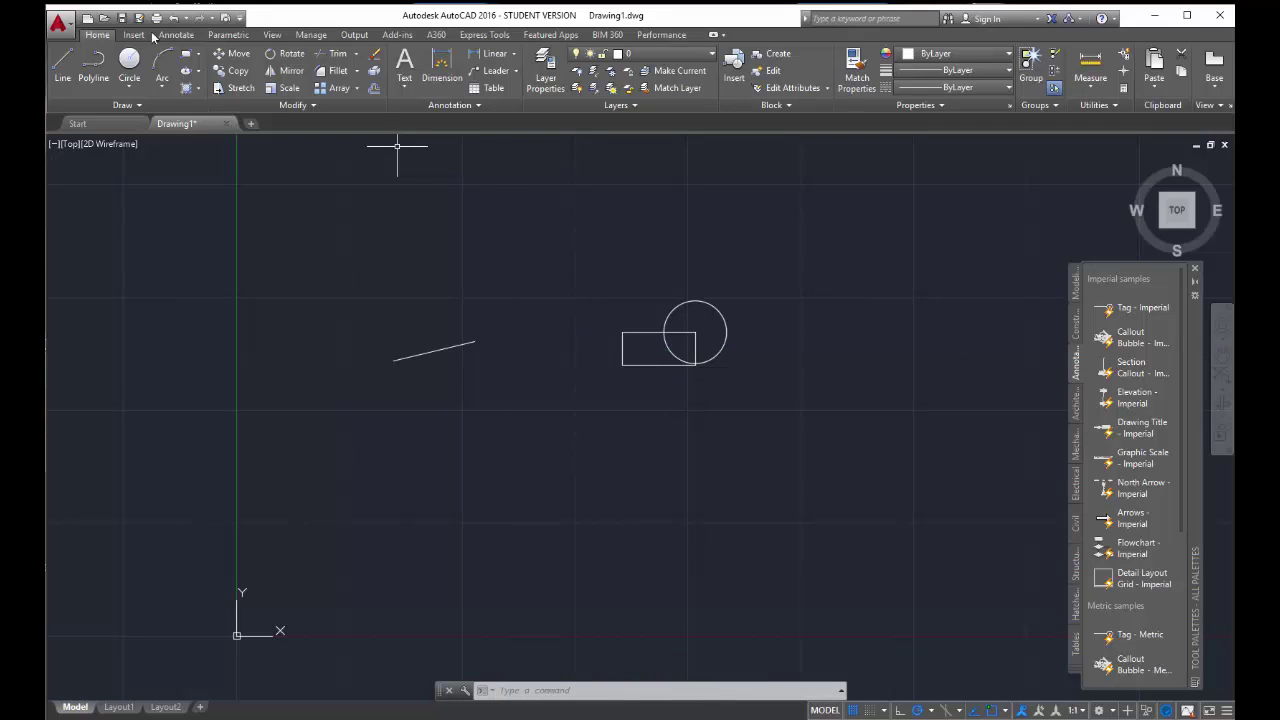
click(421, 351)
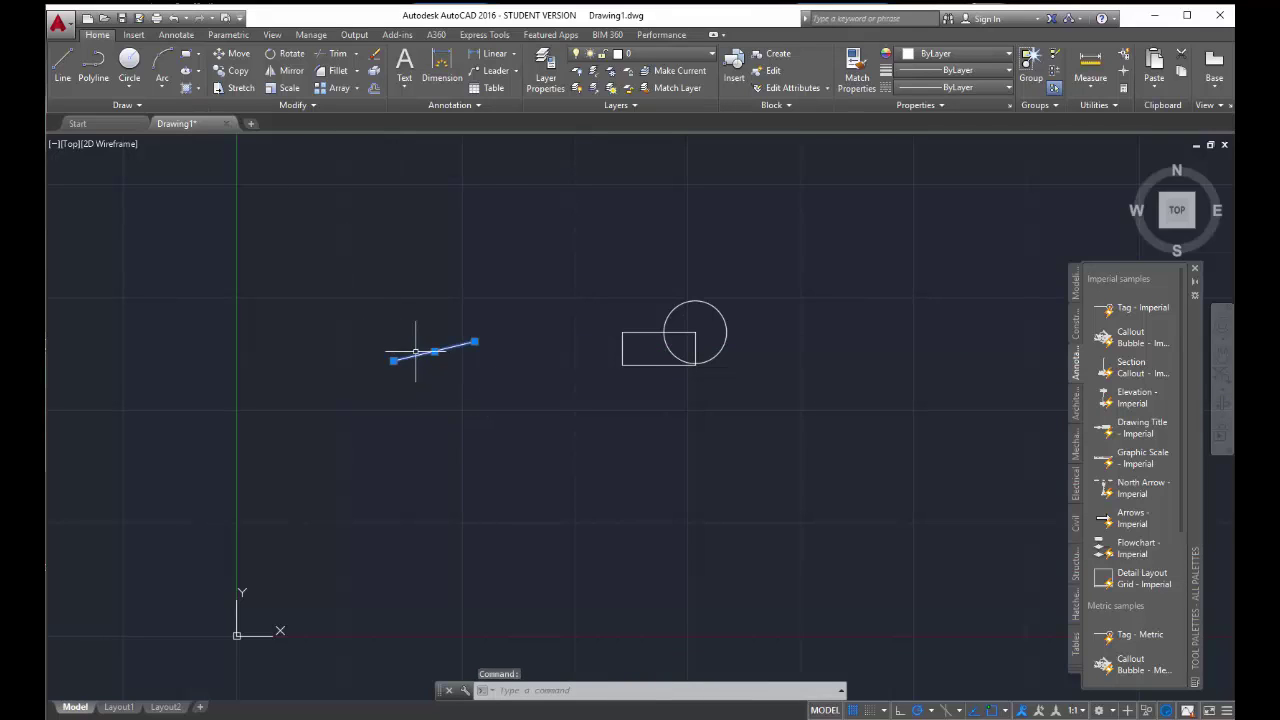
click(283, 57)
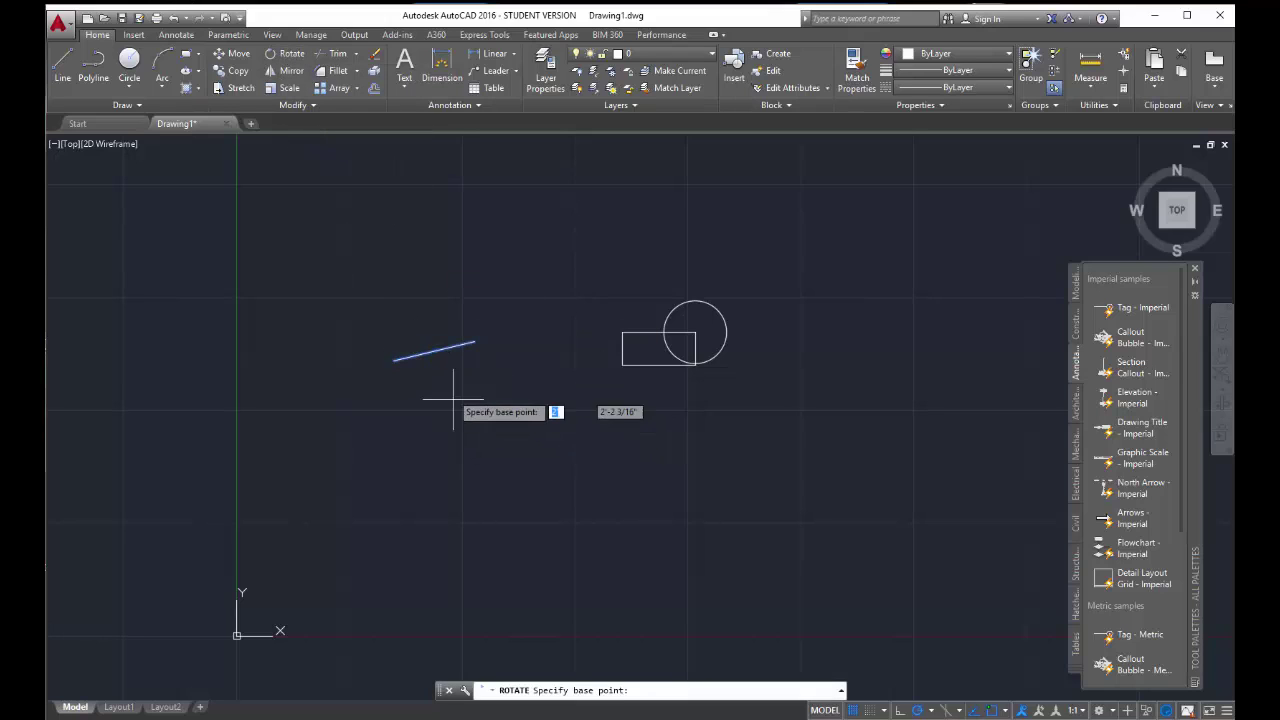
click(452, 450)
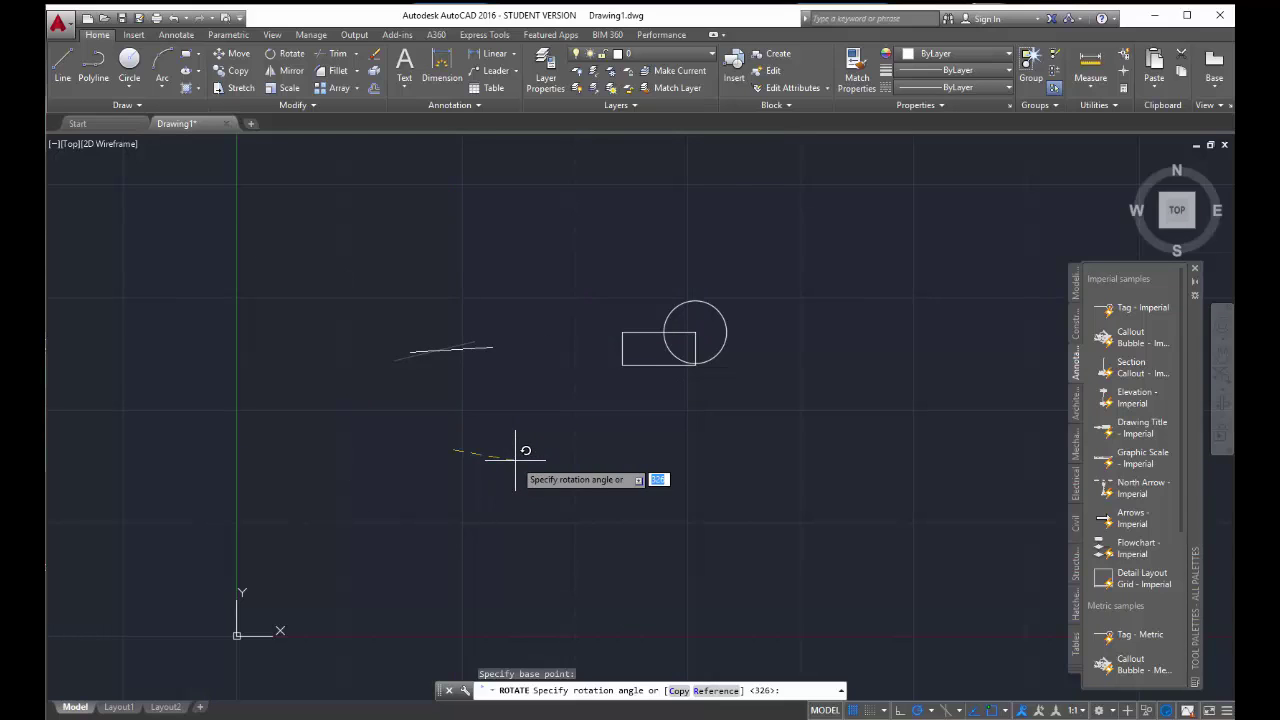
key(Escape)
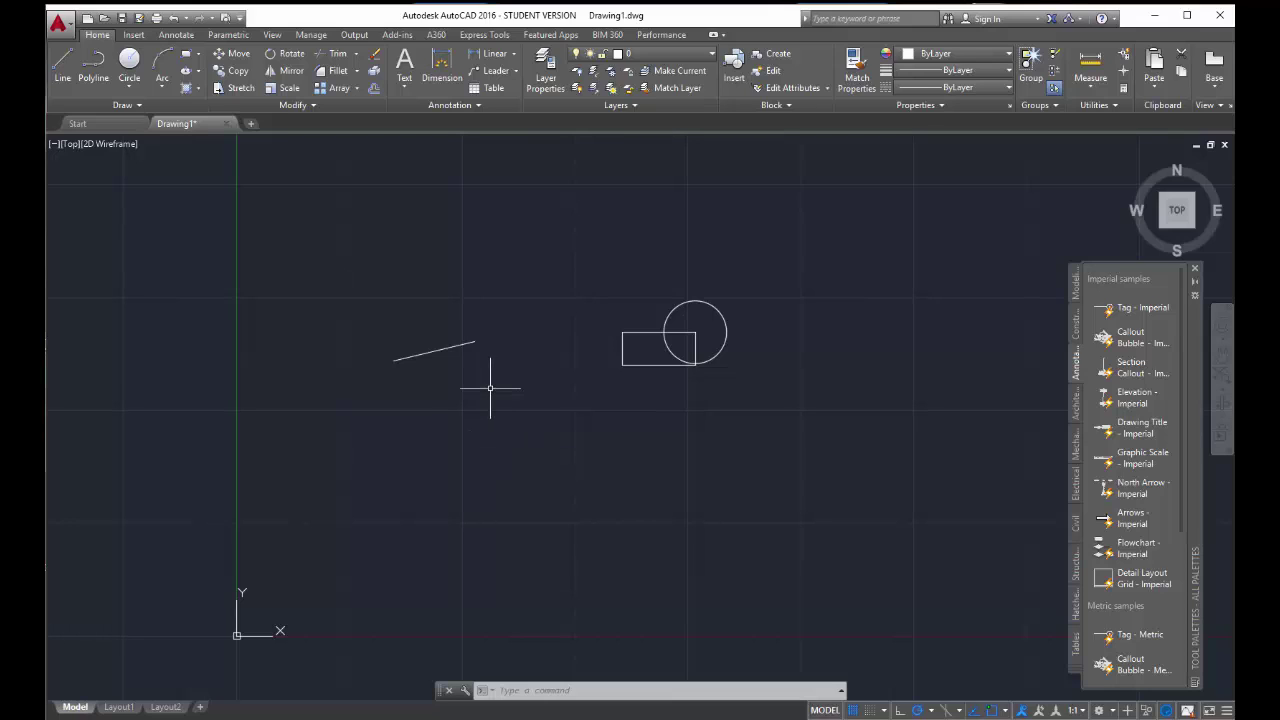
Rotate the diagonal line by 45° about its midpoint.
click(449, 347)
click(290, 55)
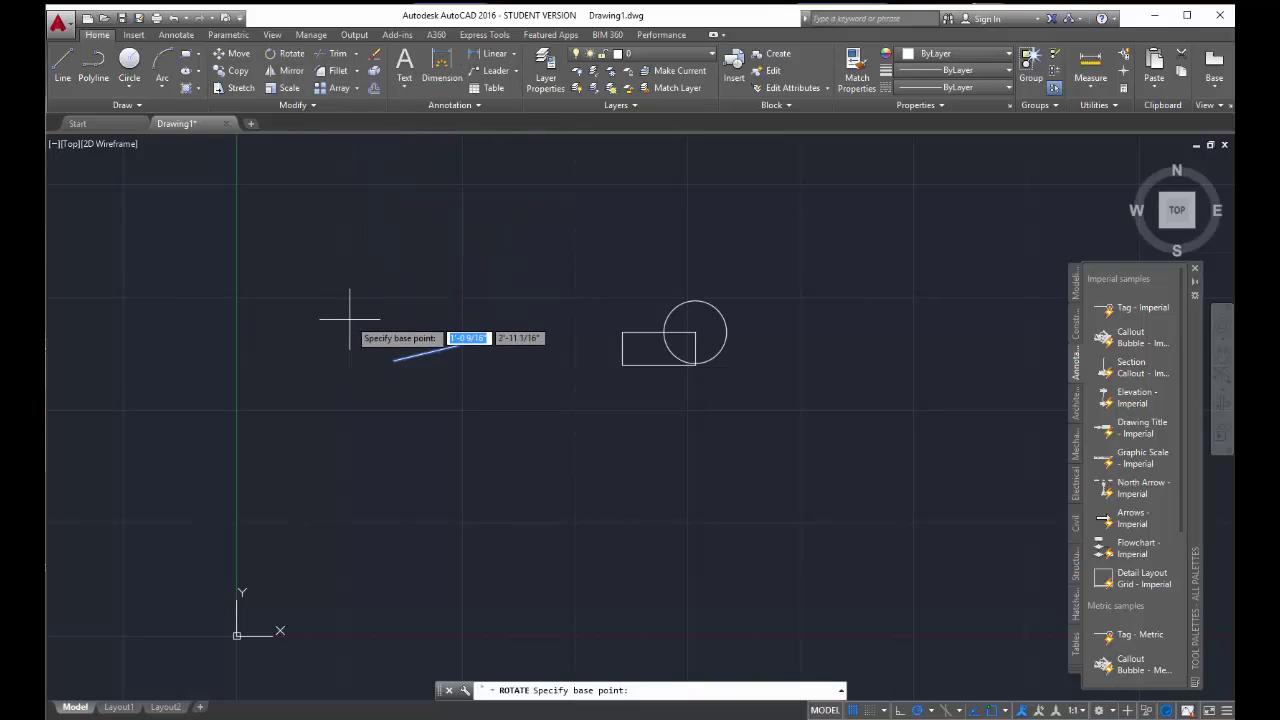
click(434, 351)
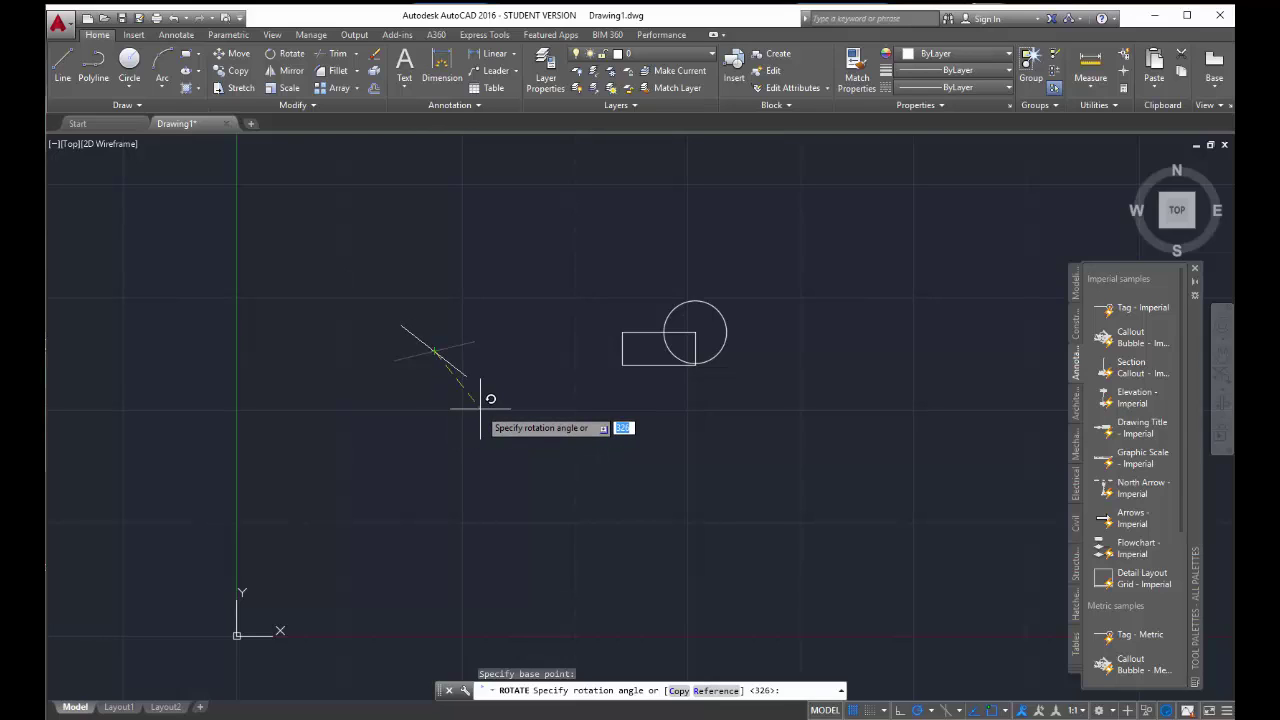
text(45)
key(Return)
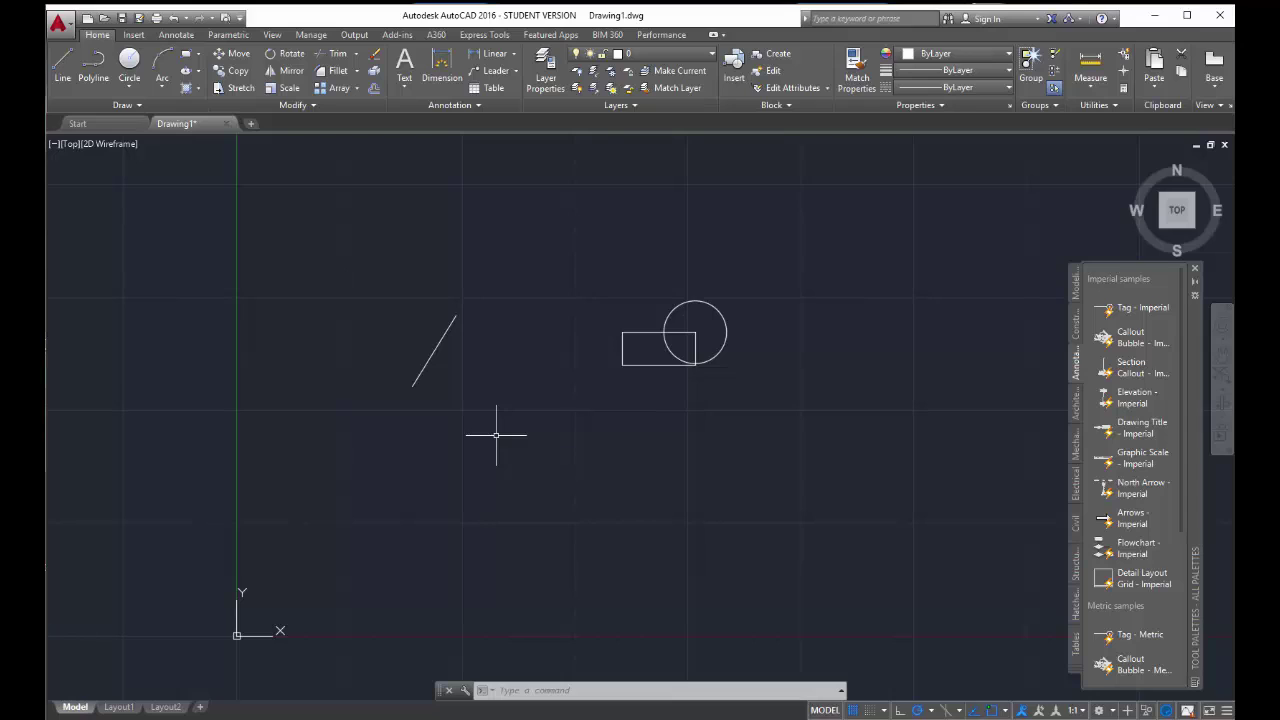
click(445, 332)
key(Escape)
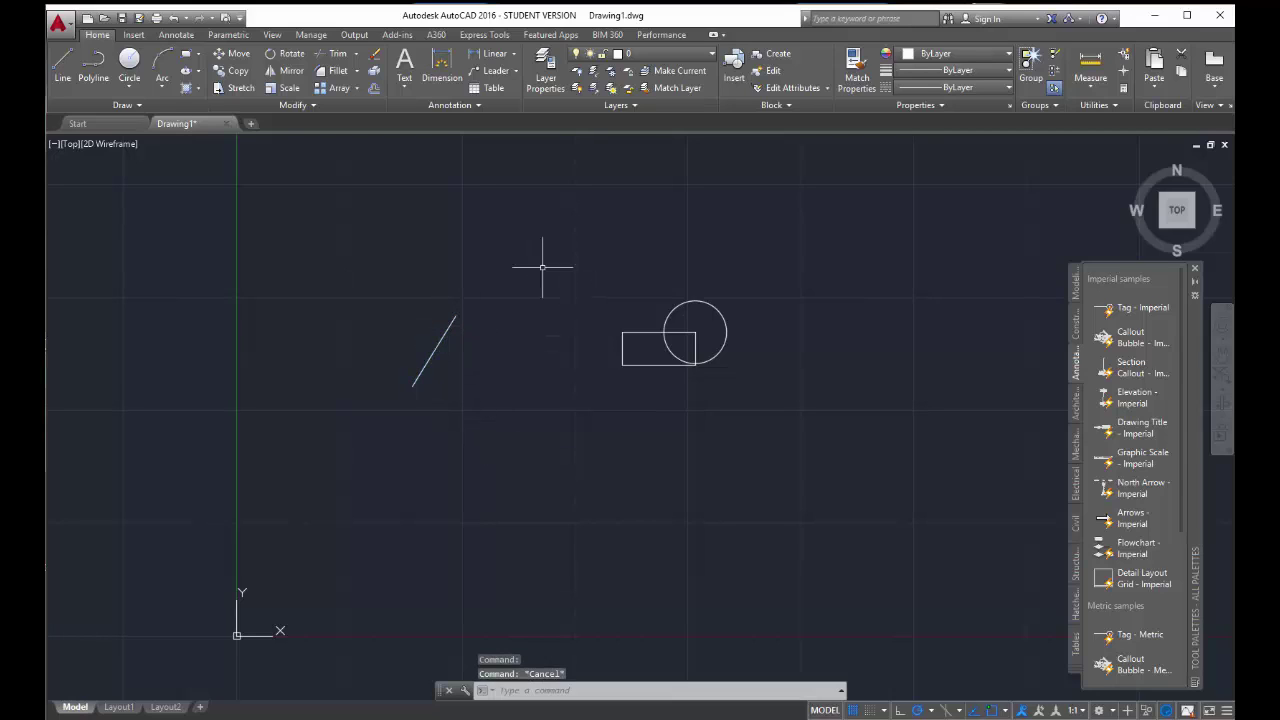
Scale the diagonal line about its midpoint with a scale factor of 1.
click(284, 88)
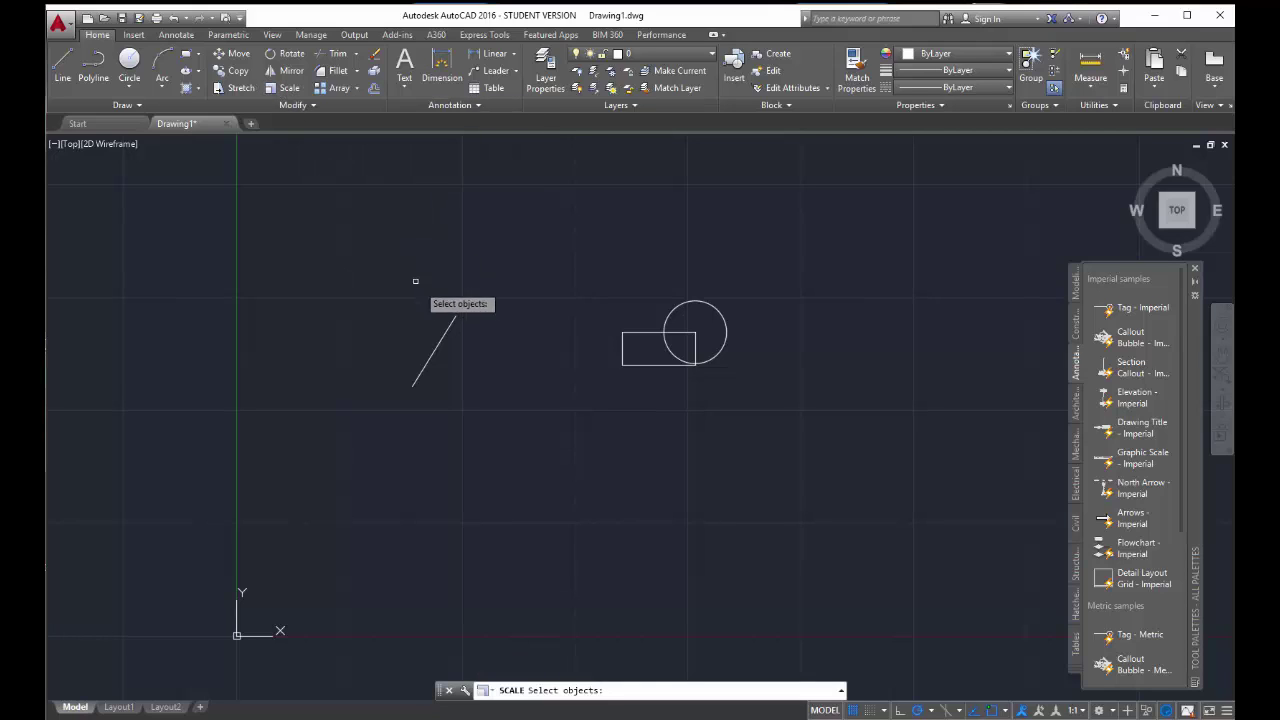
click(441, 330)
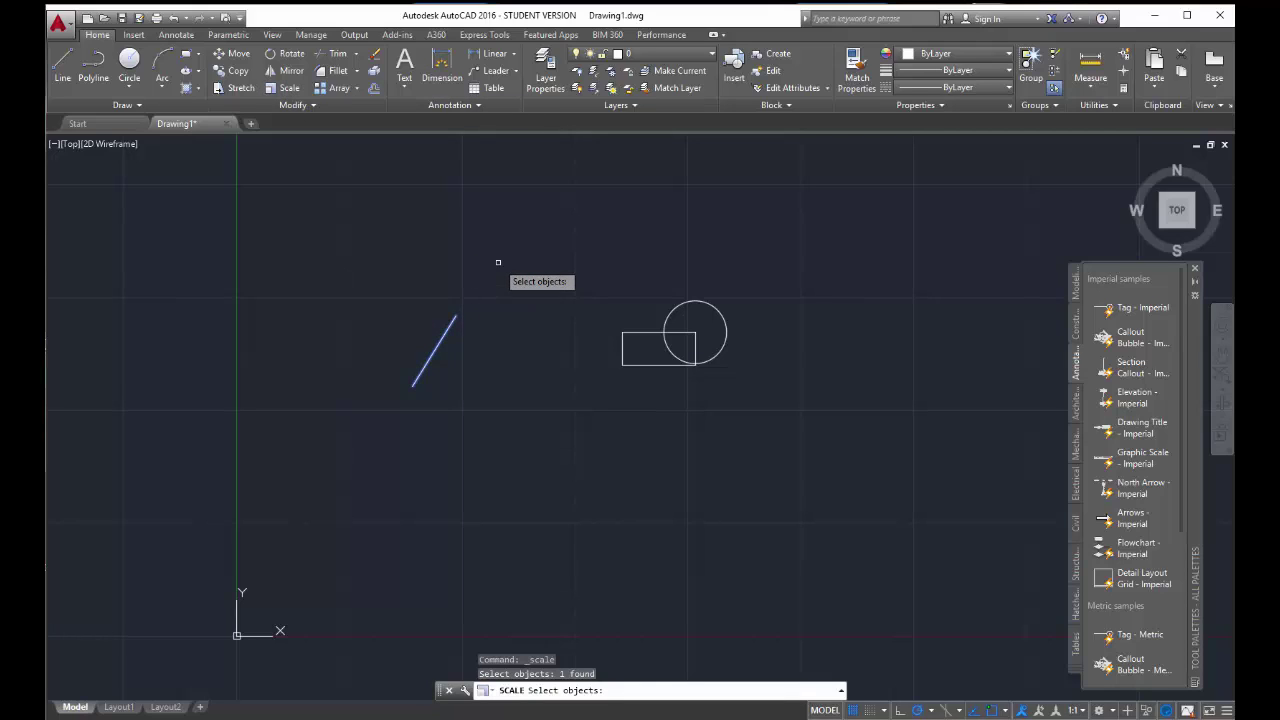
key(Return)
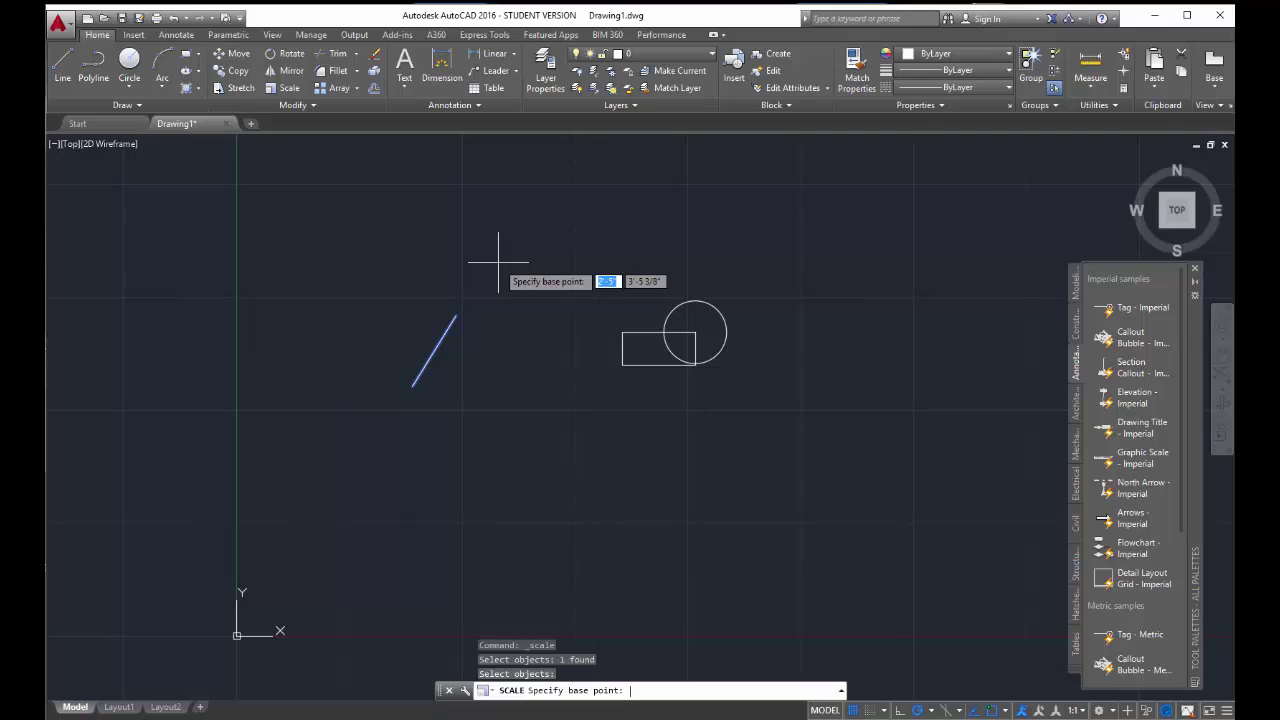
click(434, 351)
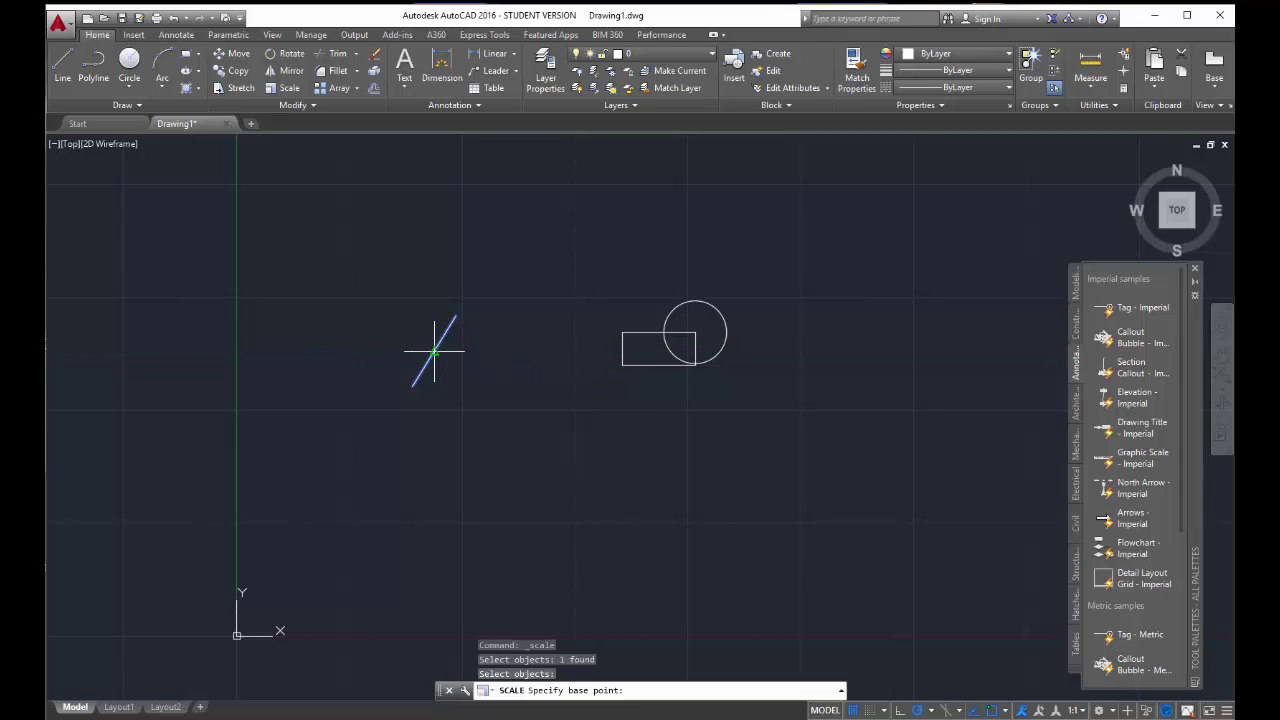
click(434, 351)
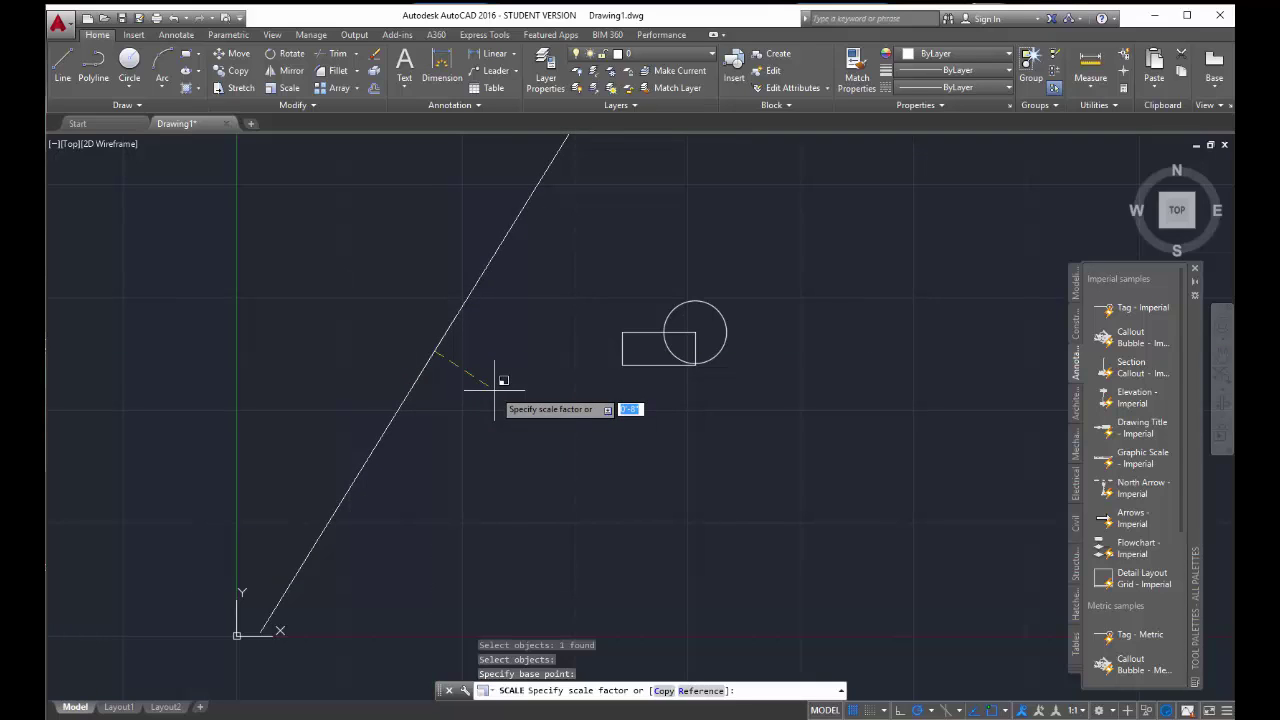
text(1)
key(Return)
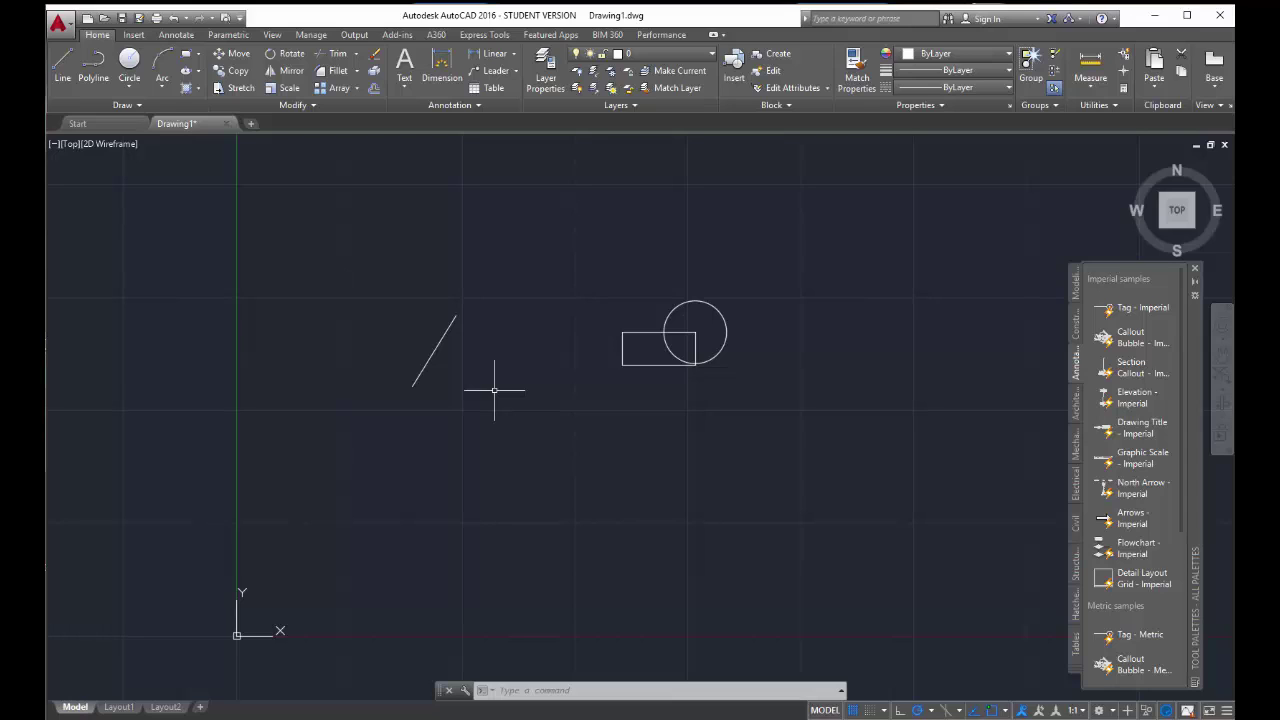
Scale the diagonal line about its lower endpoint with a scale factor of 0.7.
click(443, 337)
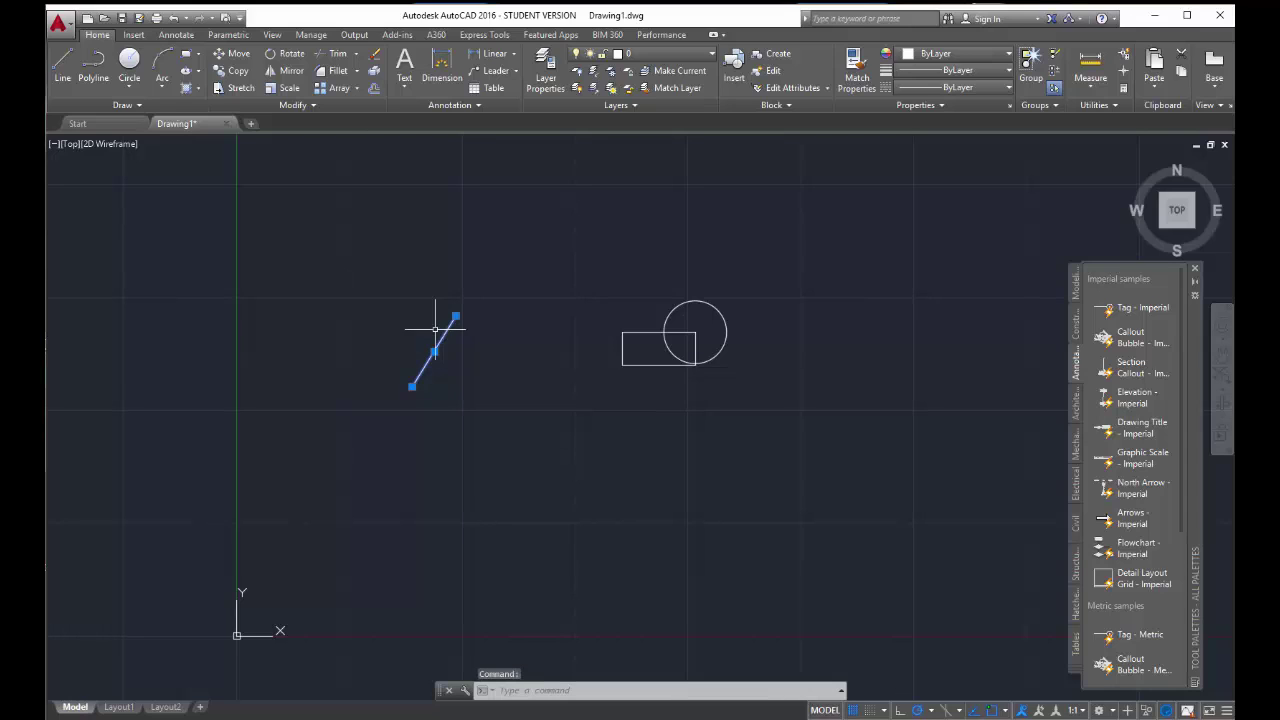
click(283, 87)
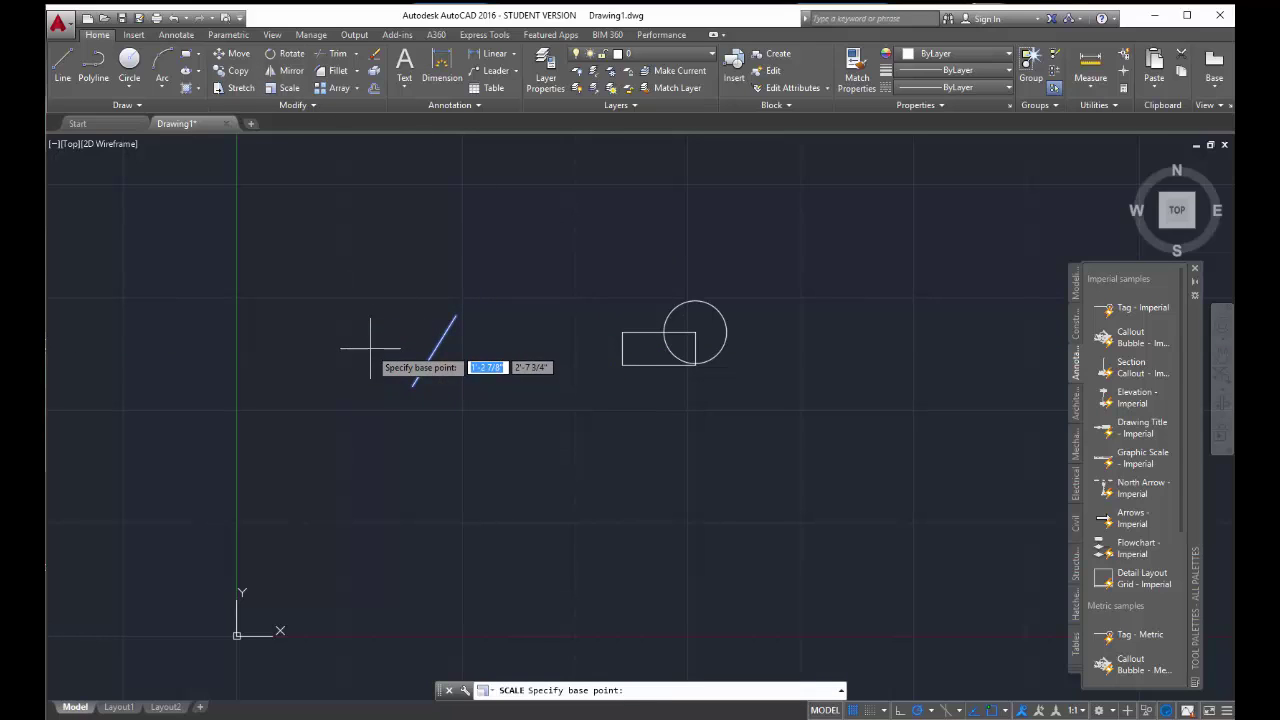
click(411, 385)
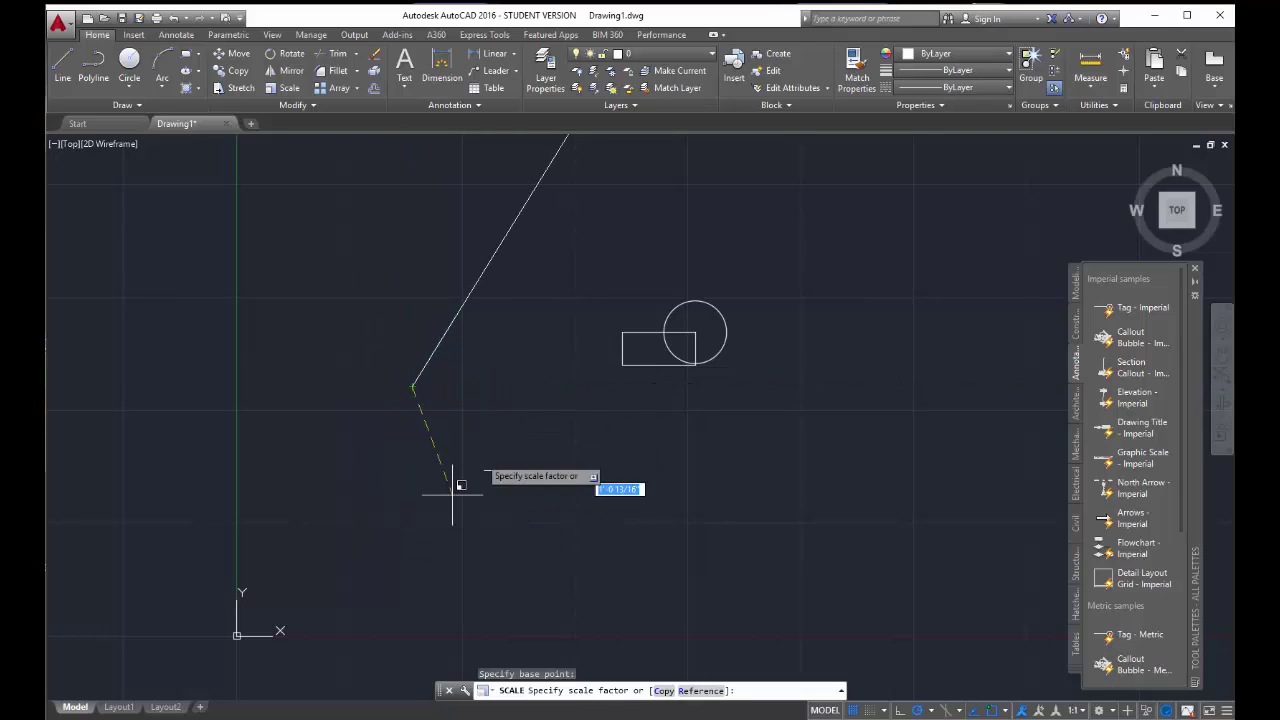
scroll(558, 397, down, 2)
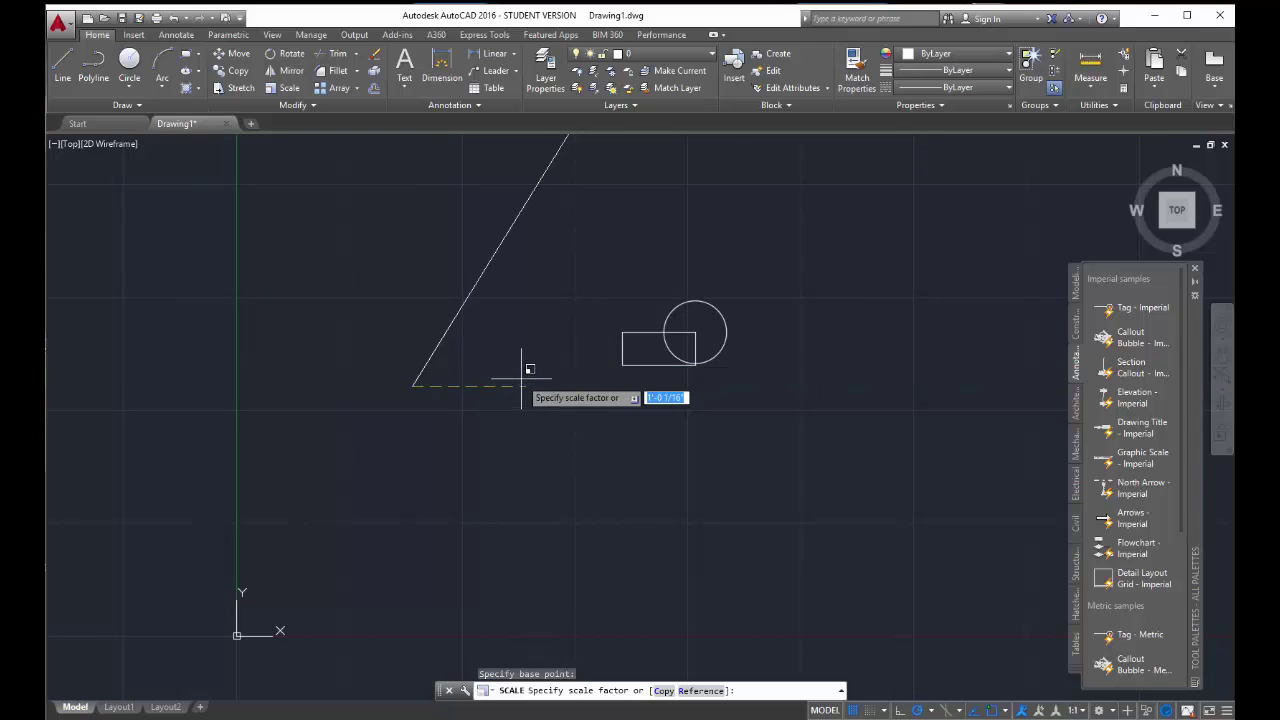
text(.7)
key(Return)
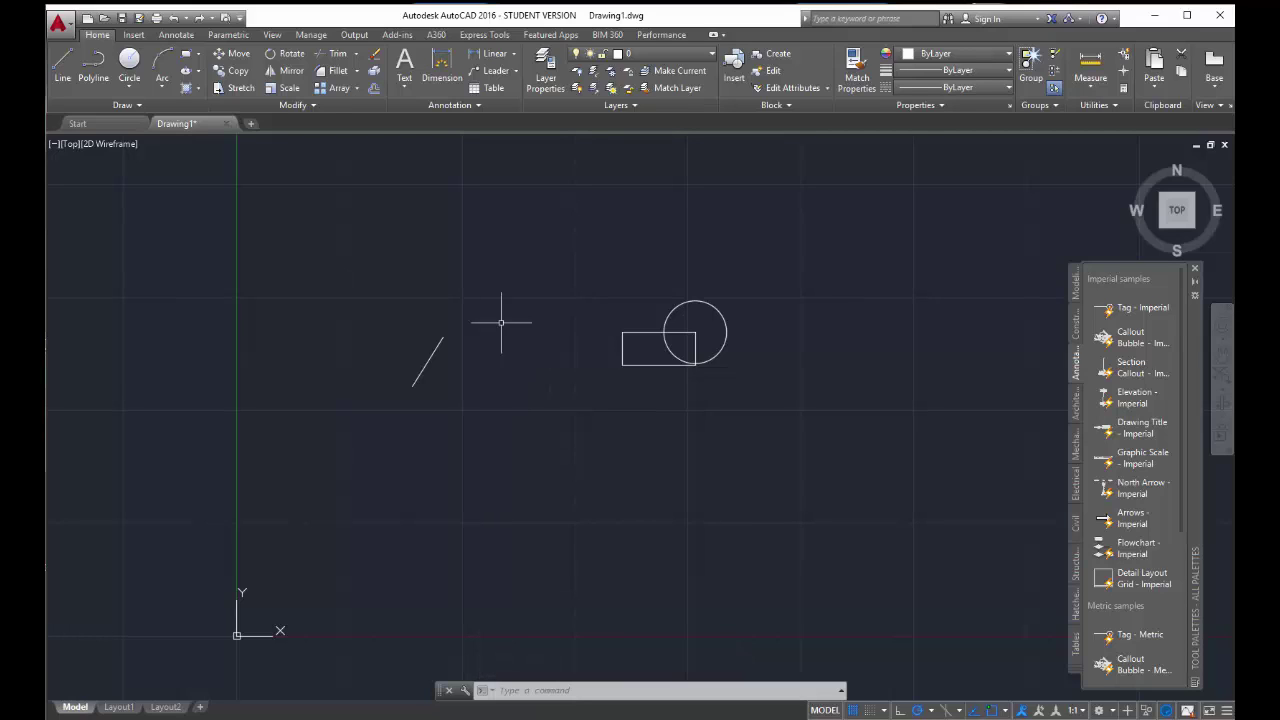
Scale the shortened diagonal line about its midpoint with a scale factor of 1.
click(289, 88)
click(419, 375)
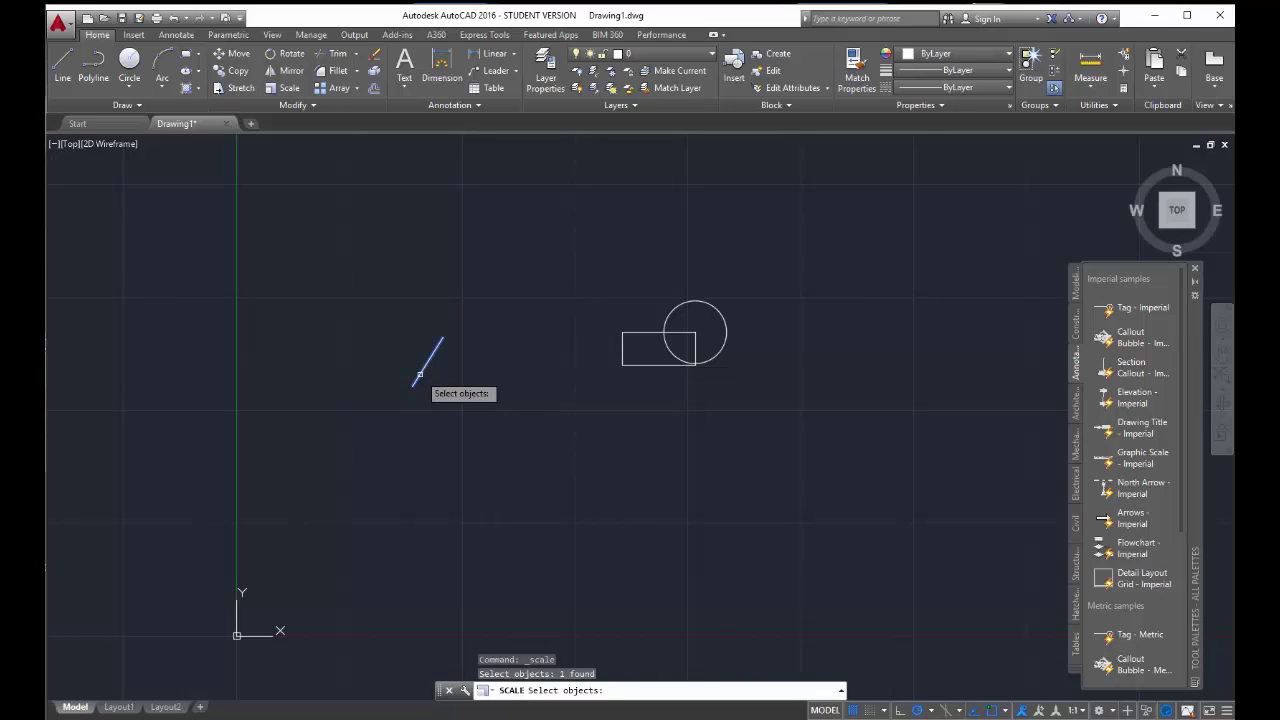
key(Return)
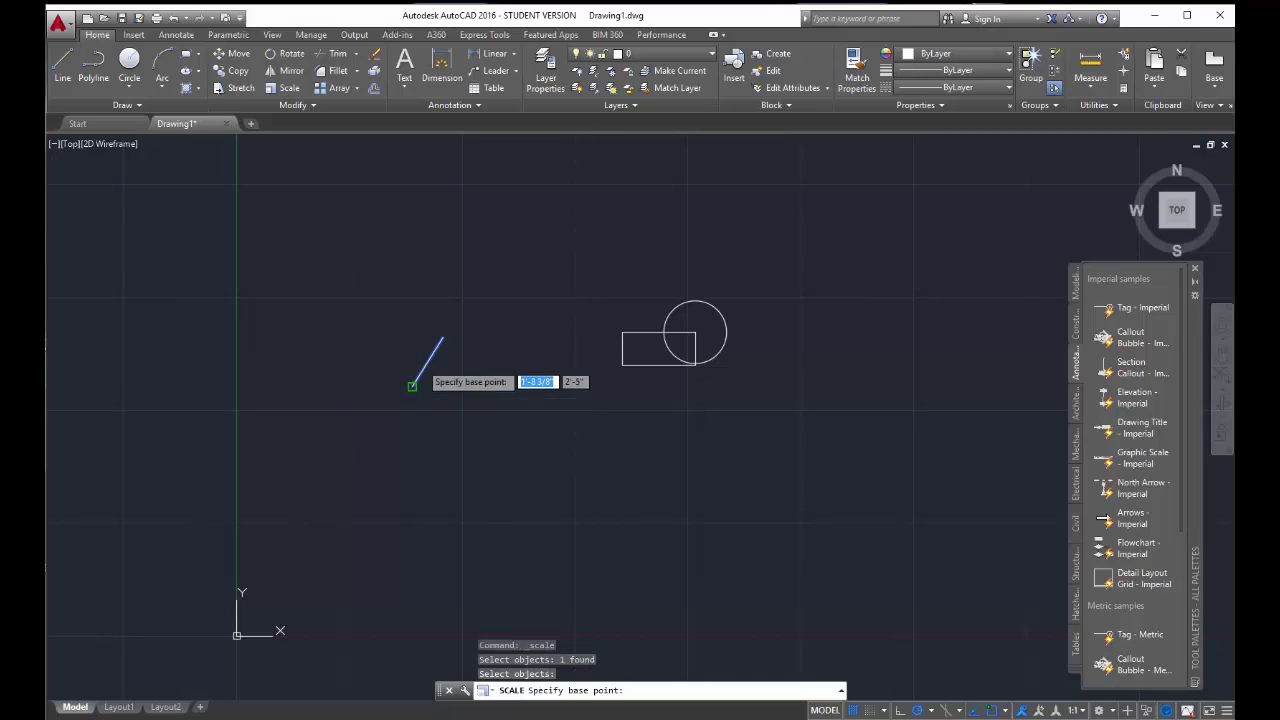
click(427, 361)
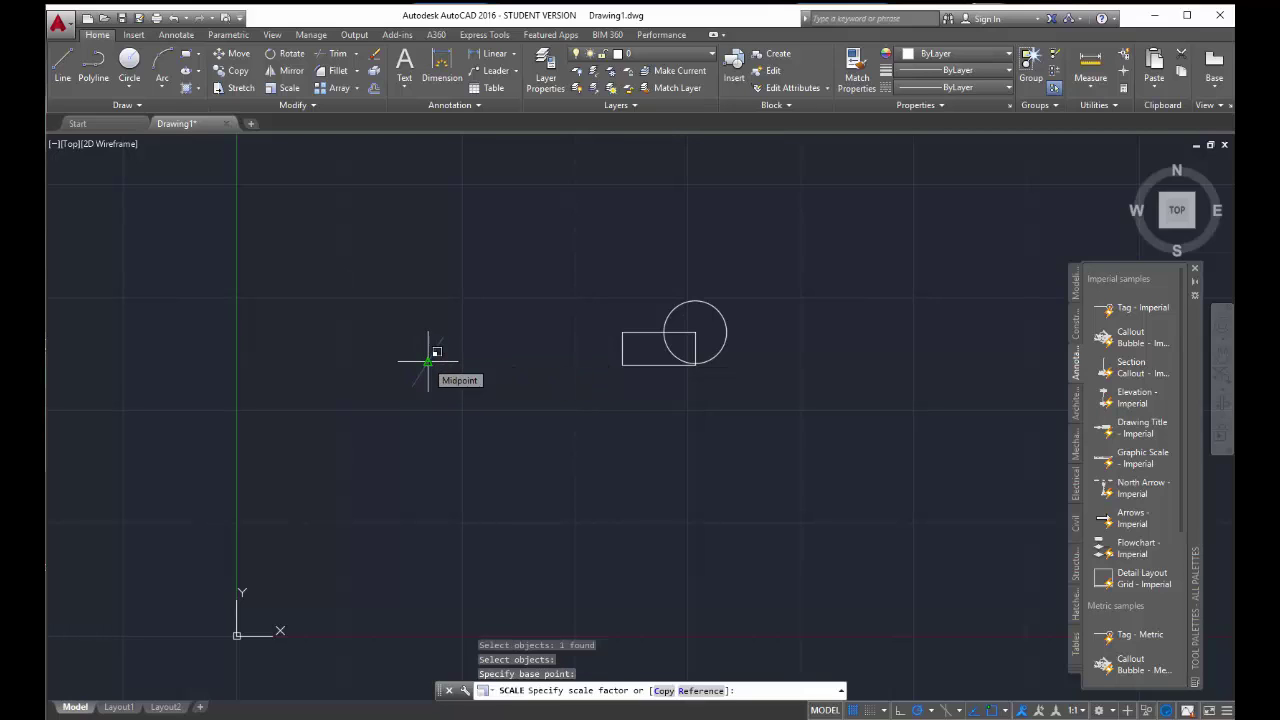
text(1)
key(Return)
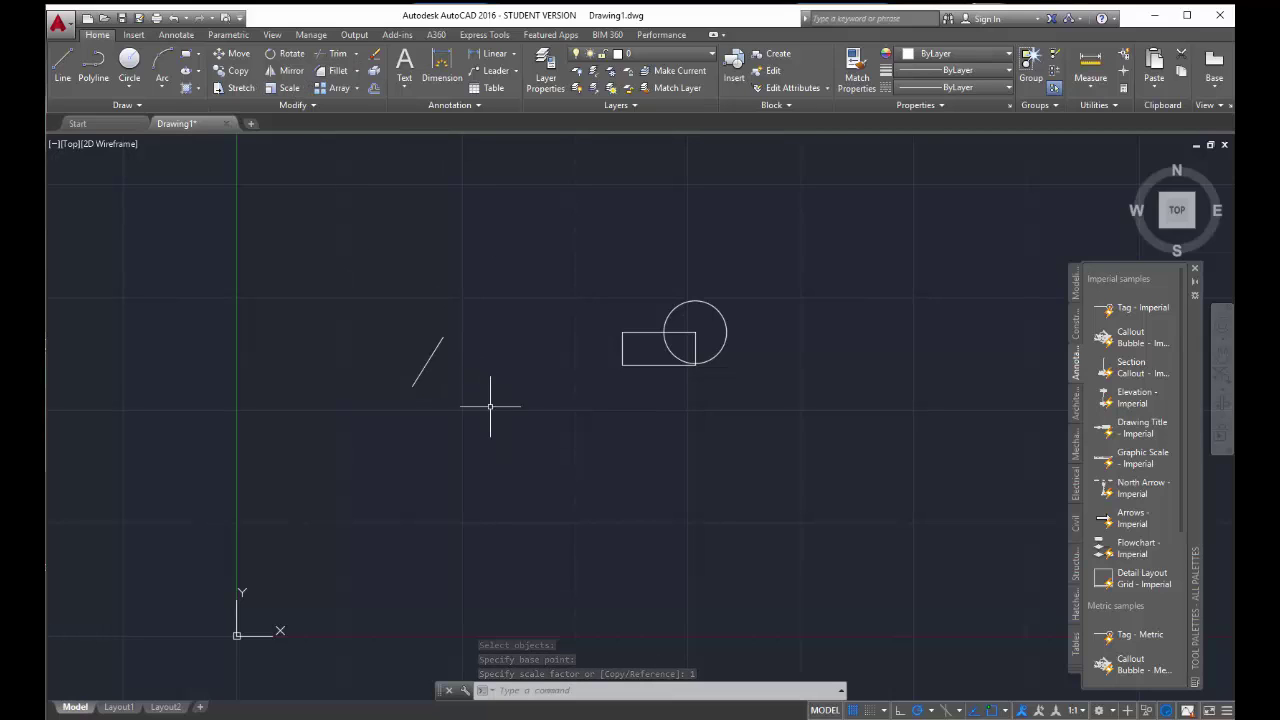
Scale the diagonal line about its midpoint with a scale factor of 2.
click(427, 360)
click(285, 88)
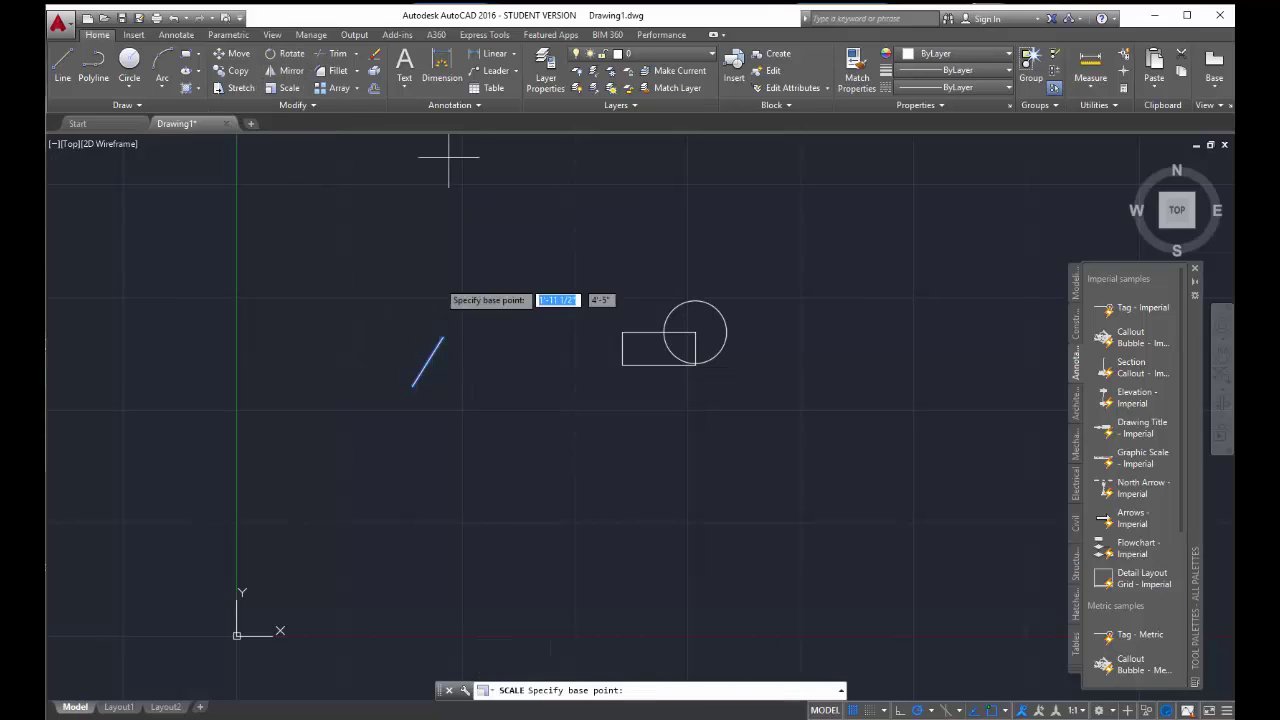
click(427, 361)
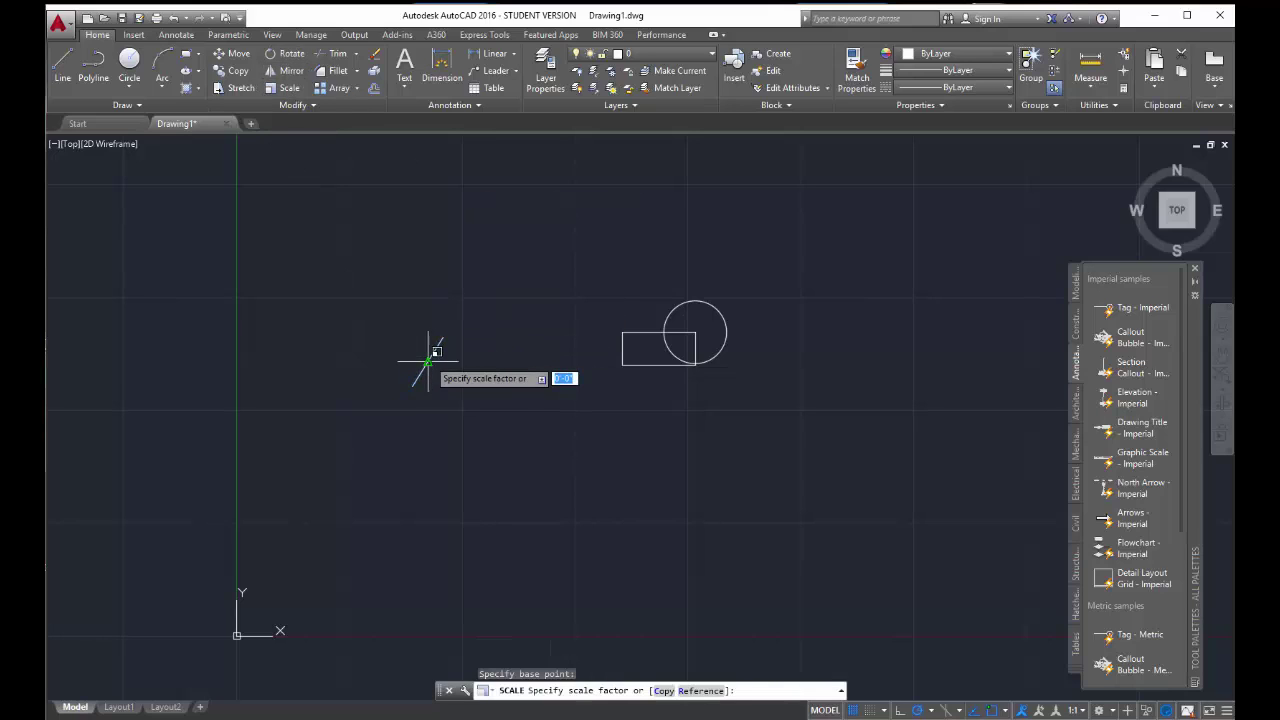
text(2)
key(Return)
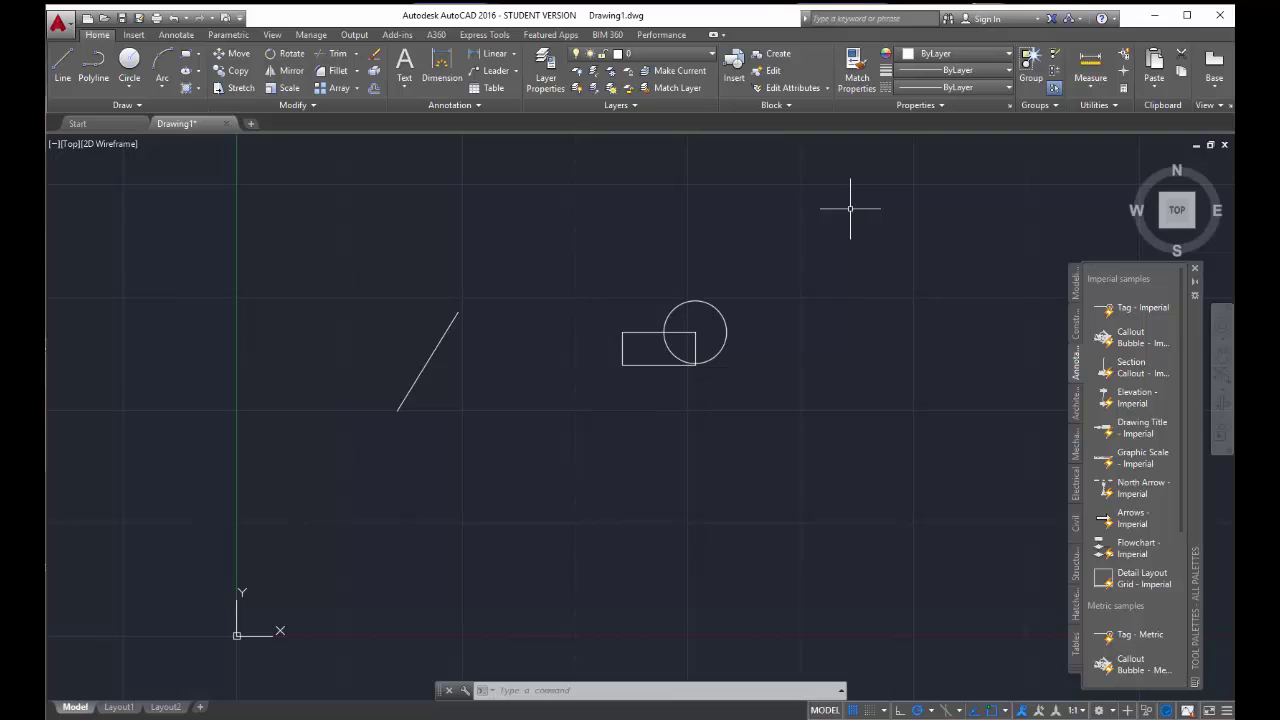
Draw a single 9-inch line rising to the right at about 20° in the empty area below the diagonal line.
click(57, 66)
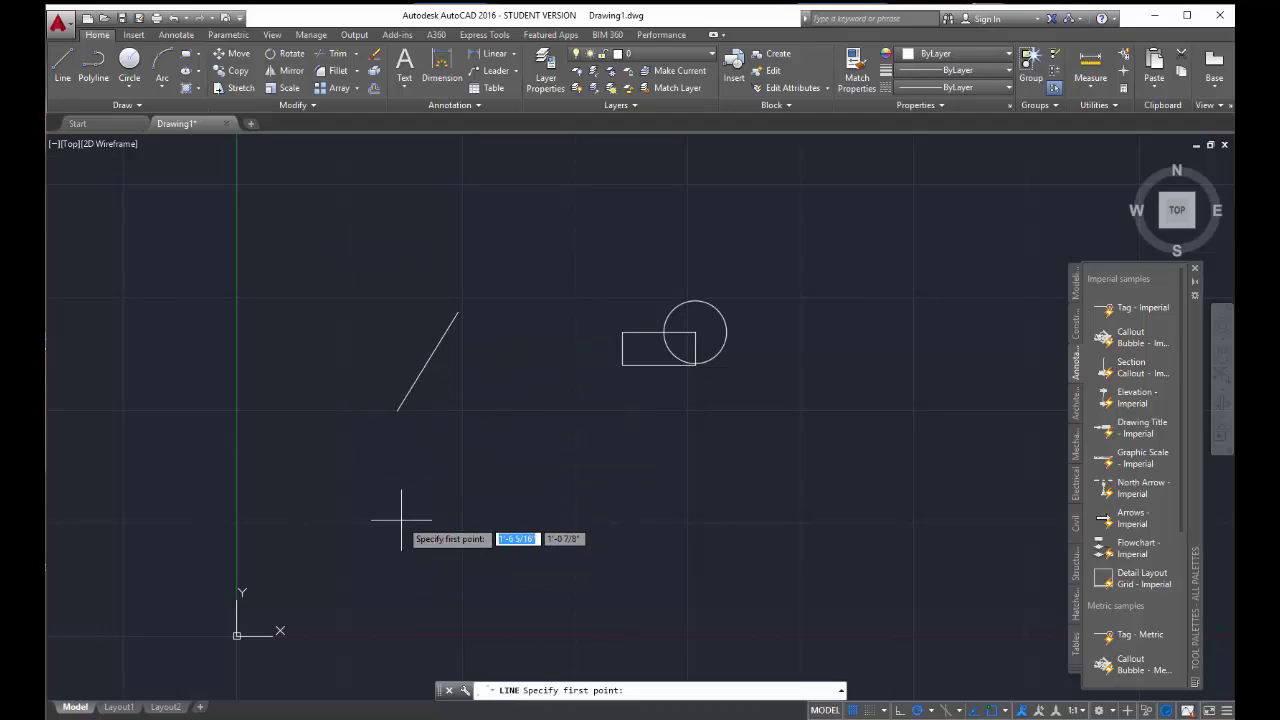
click(415, 587)
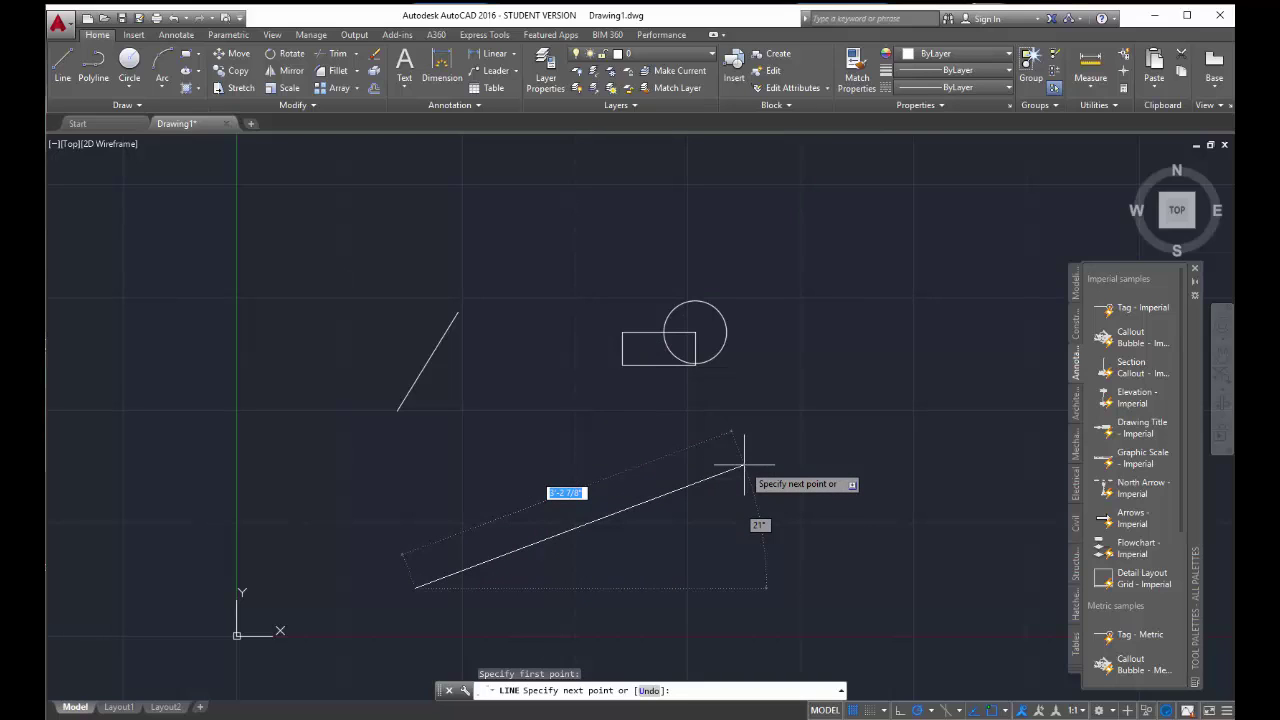
text(9)
key(Return)
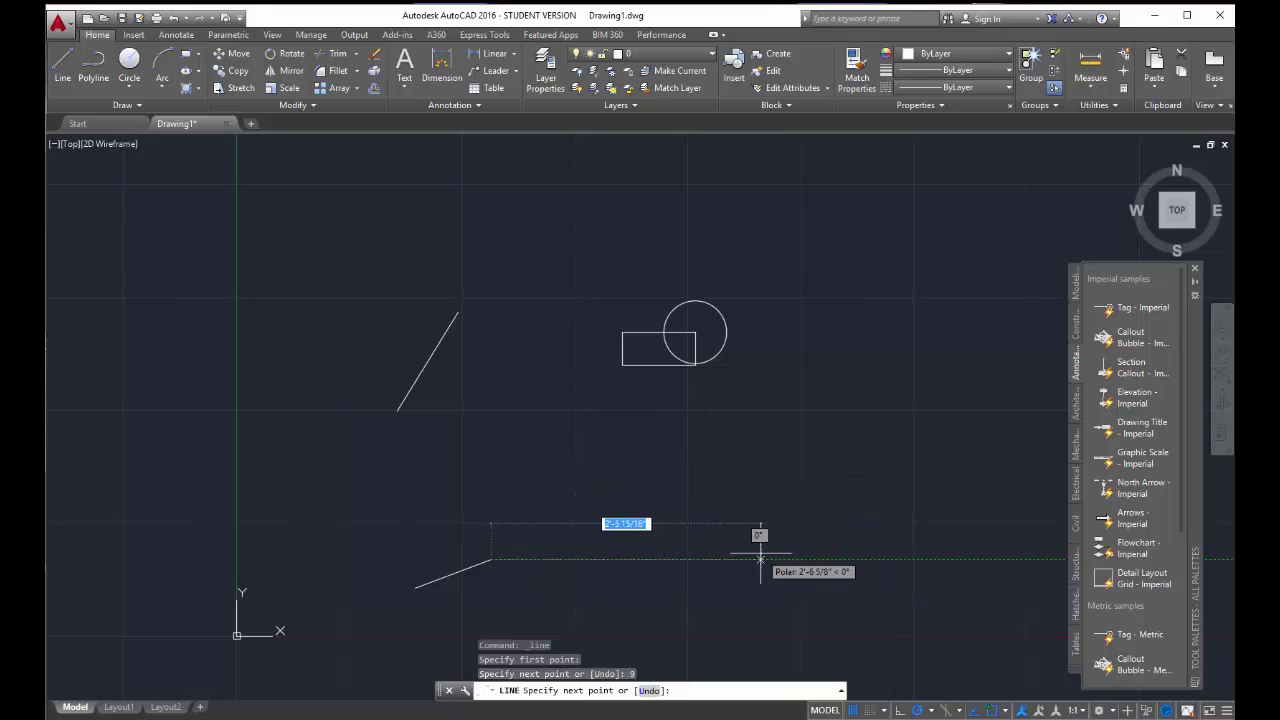
key(Escape)
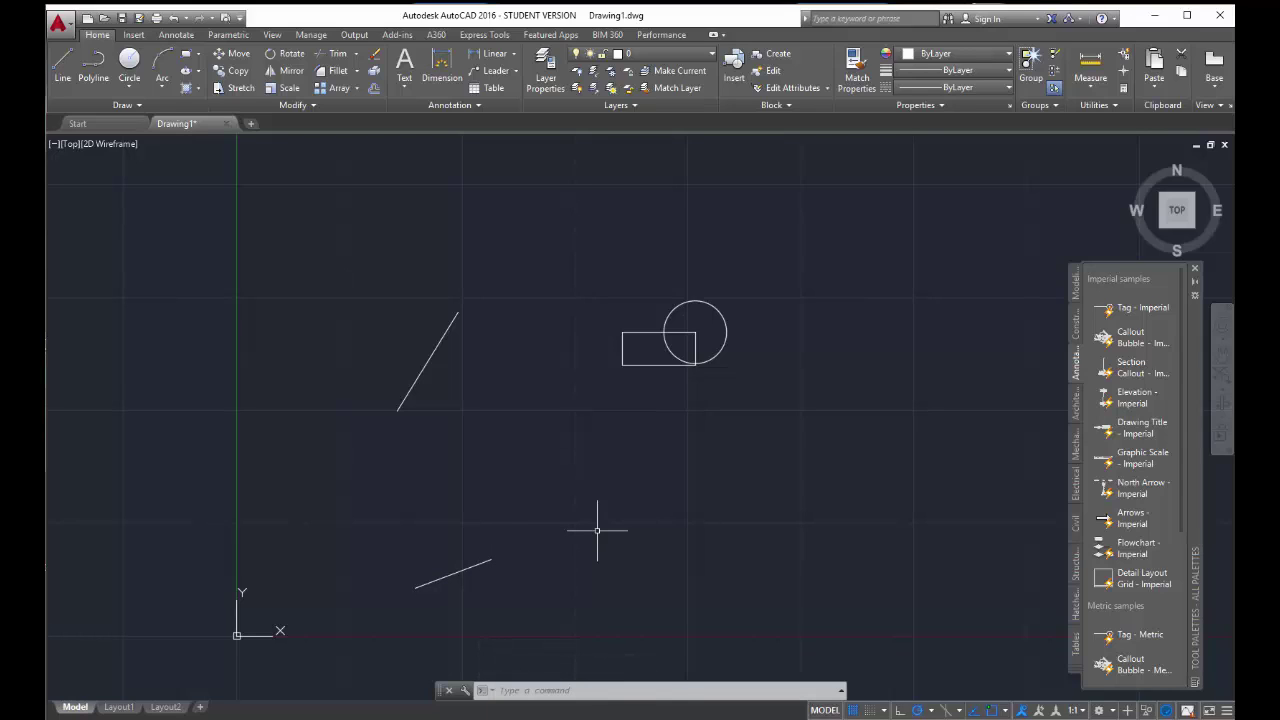
Draw a single 3' line sloping down to the right at about 11°, starting above the 9-inch line.
click(62, 65)
click(493, 490)
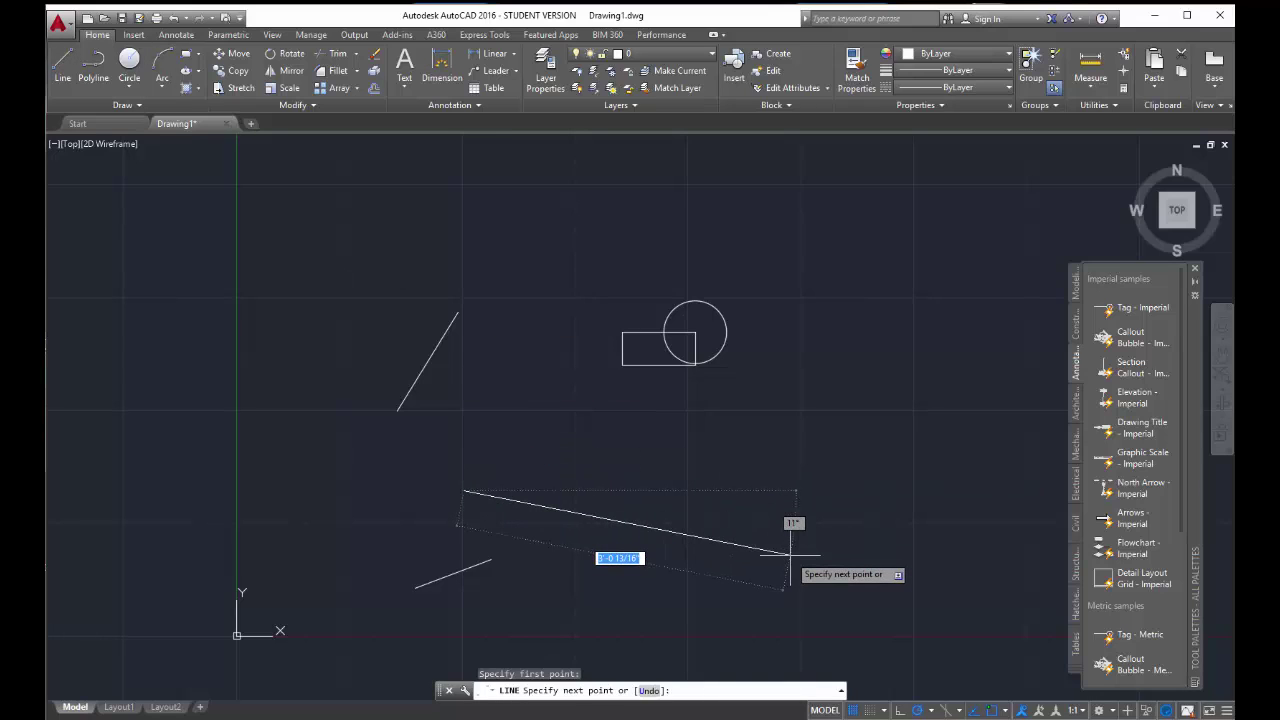
text(3')
key(Return)
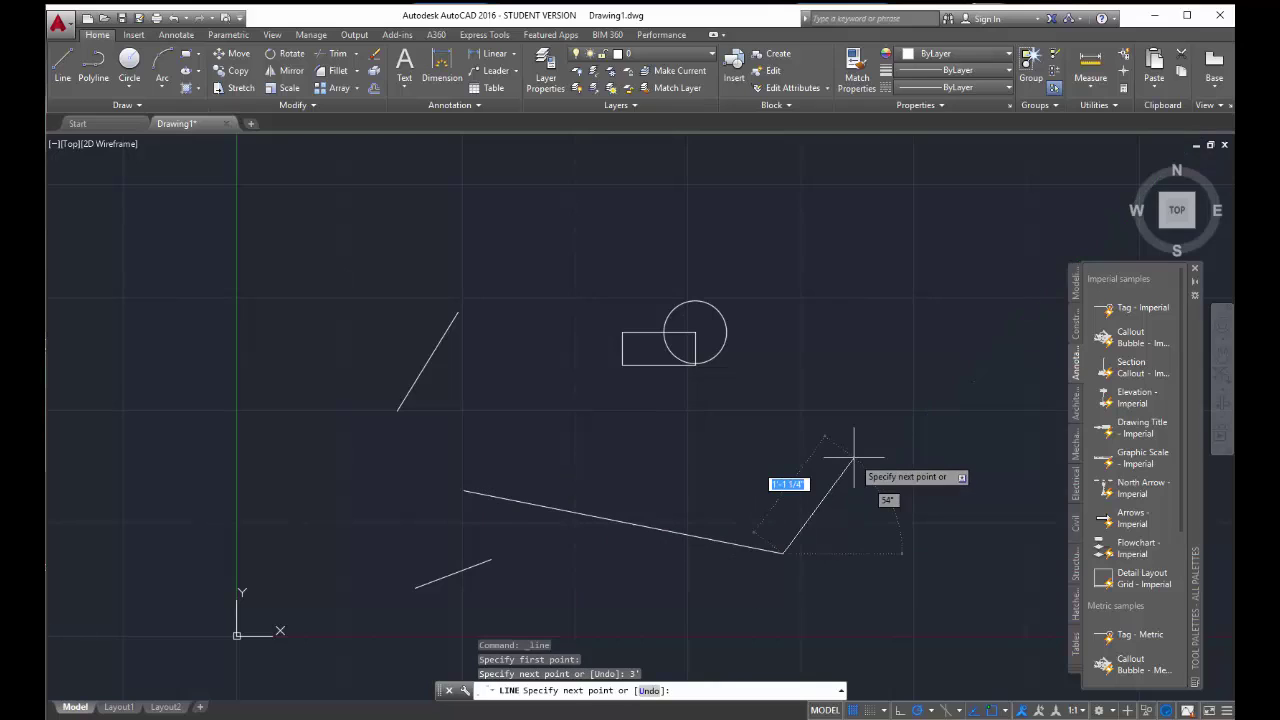
key(Escape)
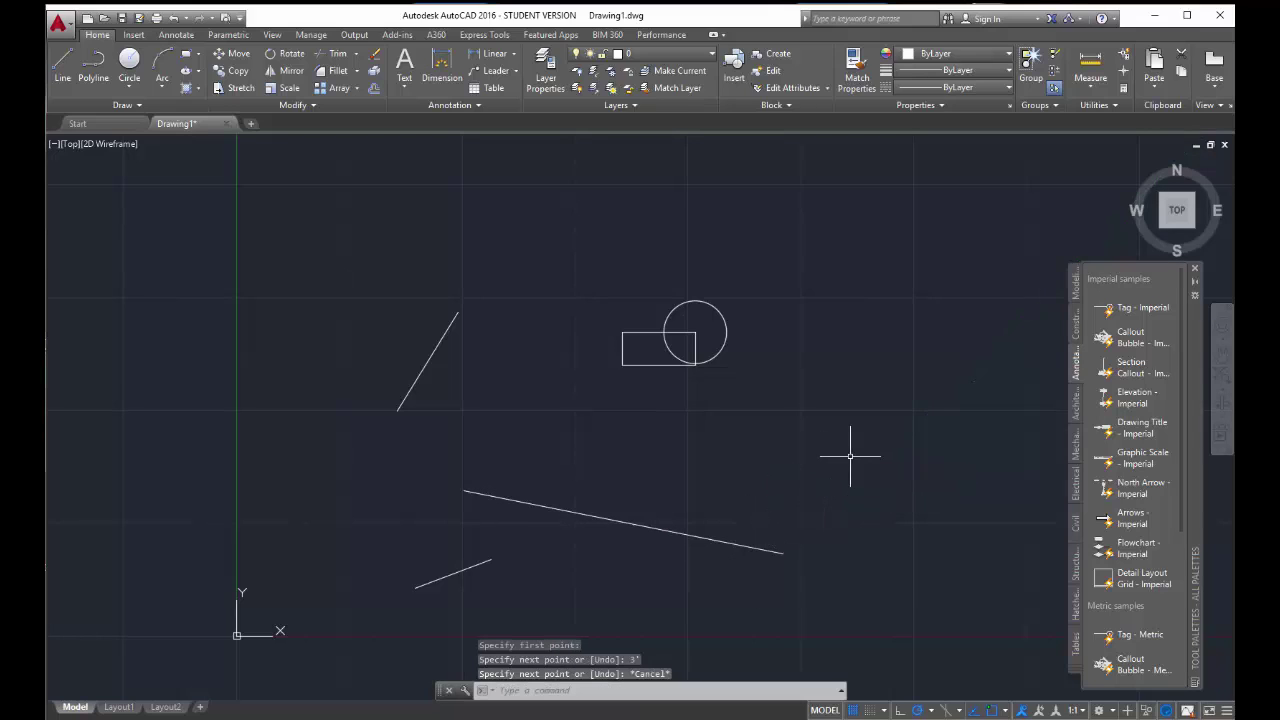
Scale the 3' line sloping down to the right about its midpoint with a scale factor of .5.
click(691, 537)
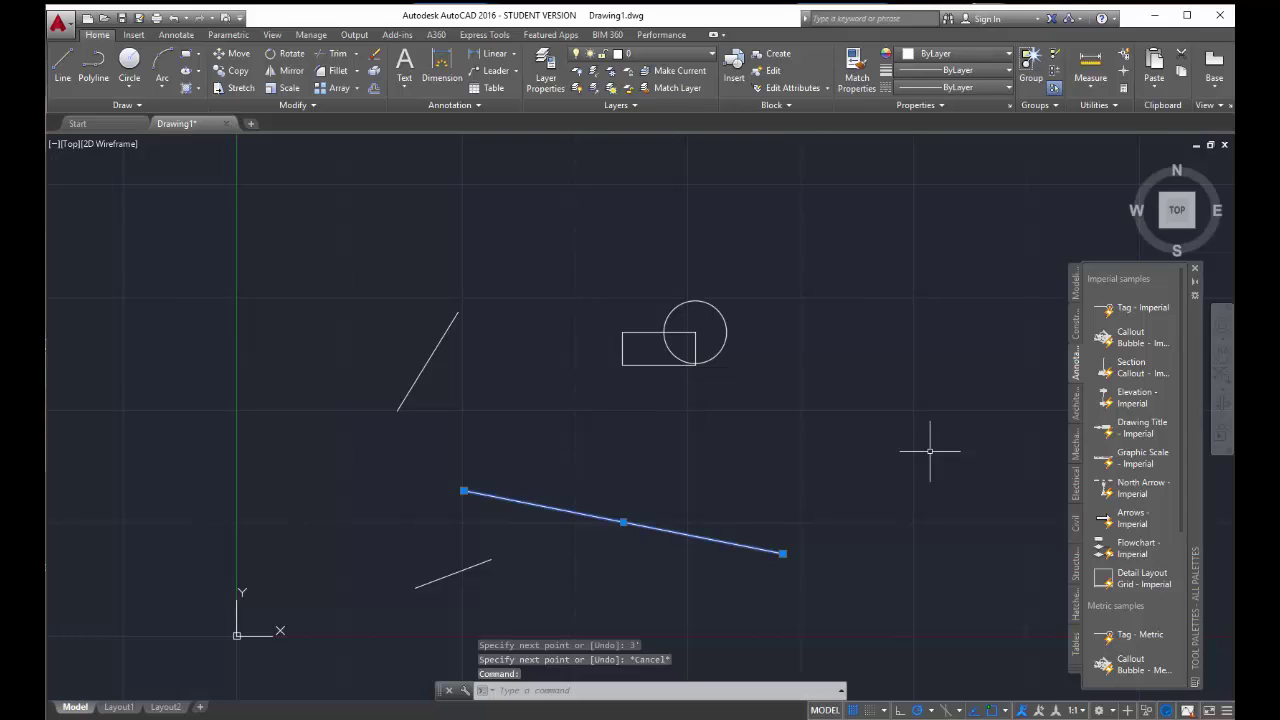
key(Escape)
click(668, 533)
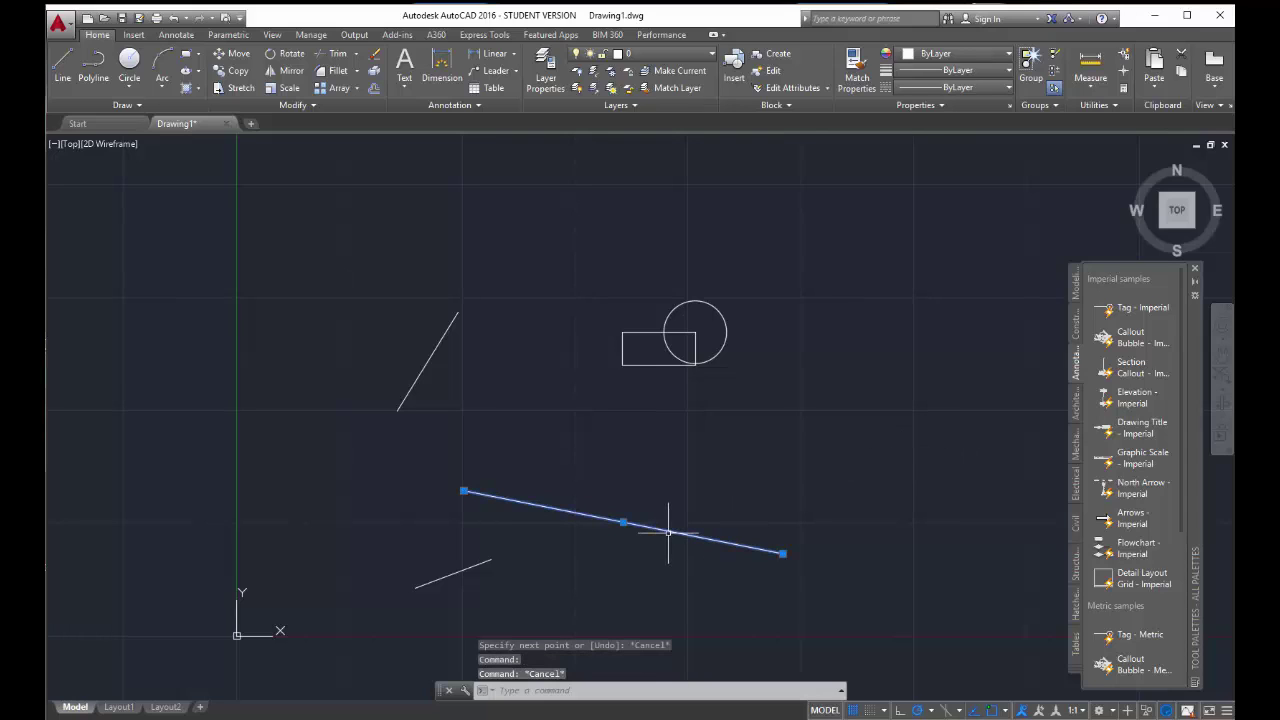
click(281, 88)
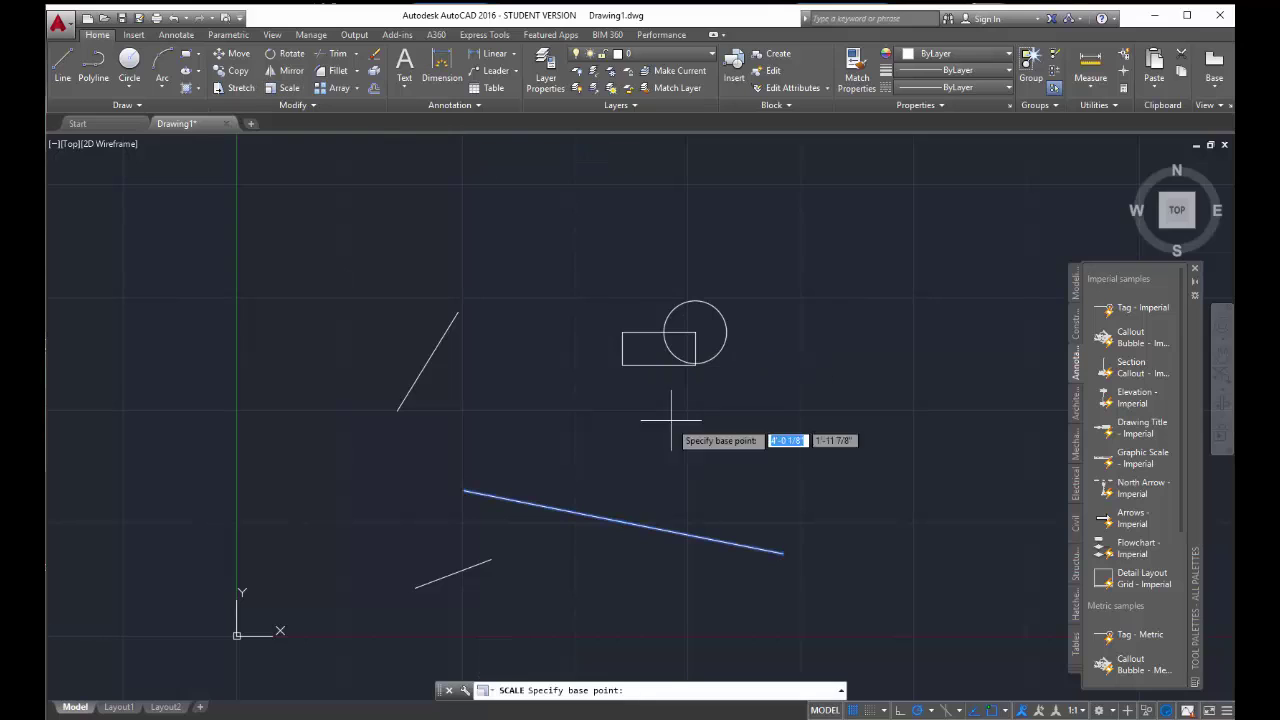
click(622, 522)
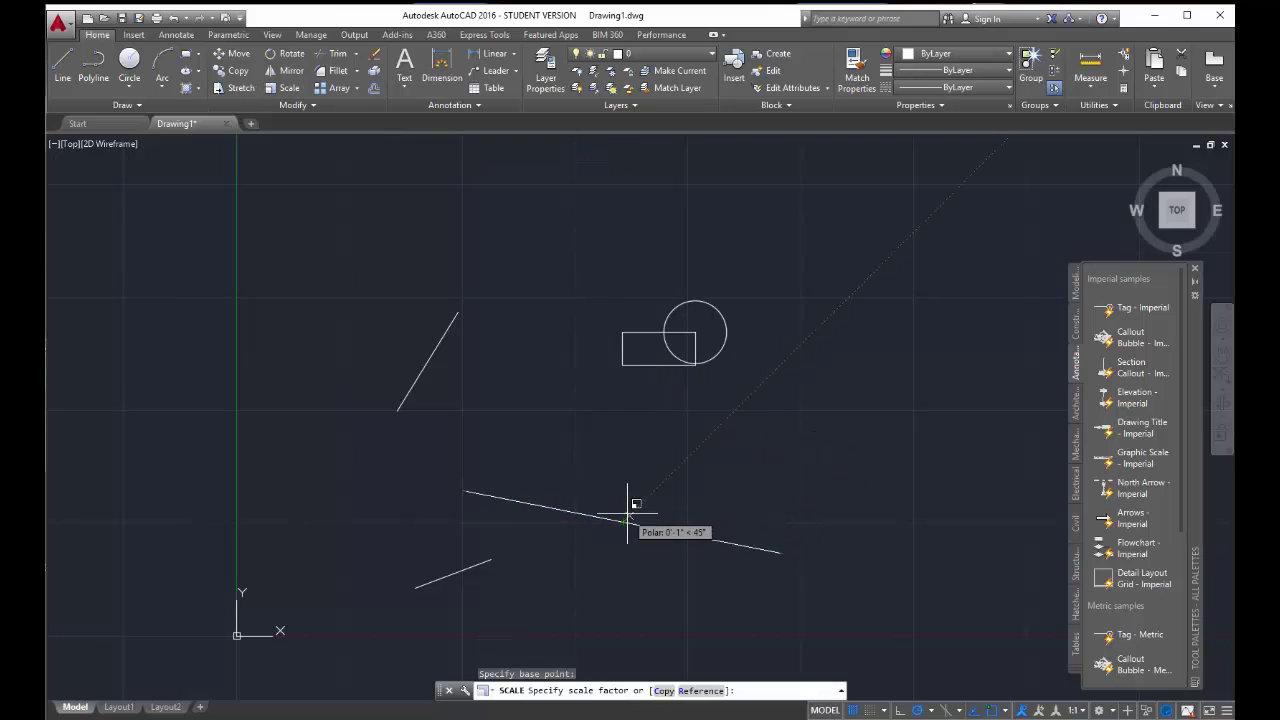
text(.5)
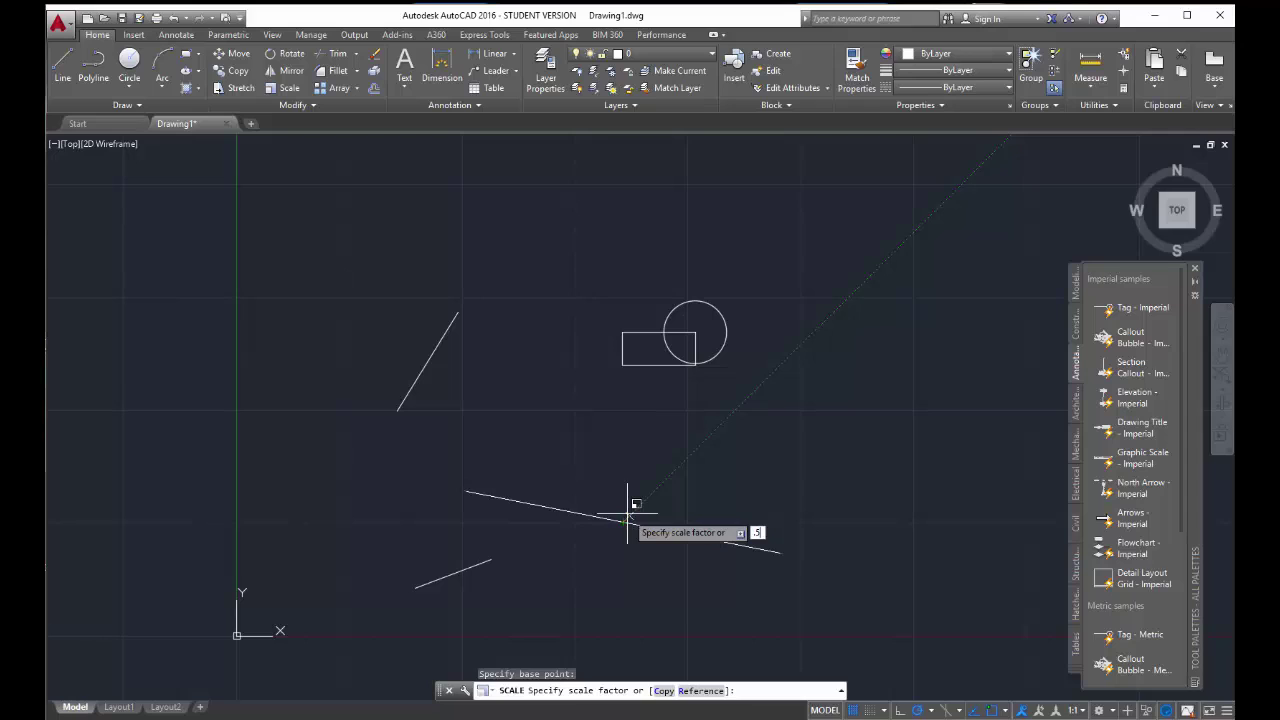
key(Return)
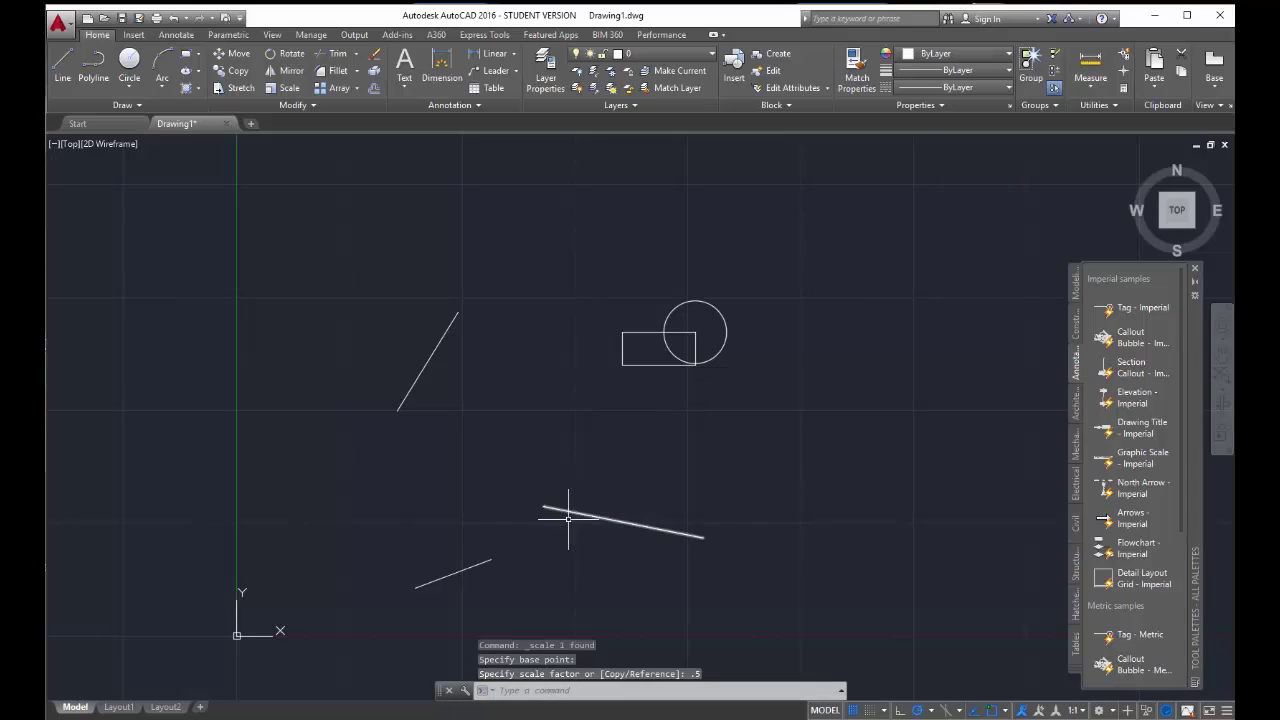
Scale the 9-inch line about its midpoint with a scale factor of 3.
click(482, 564)
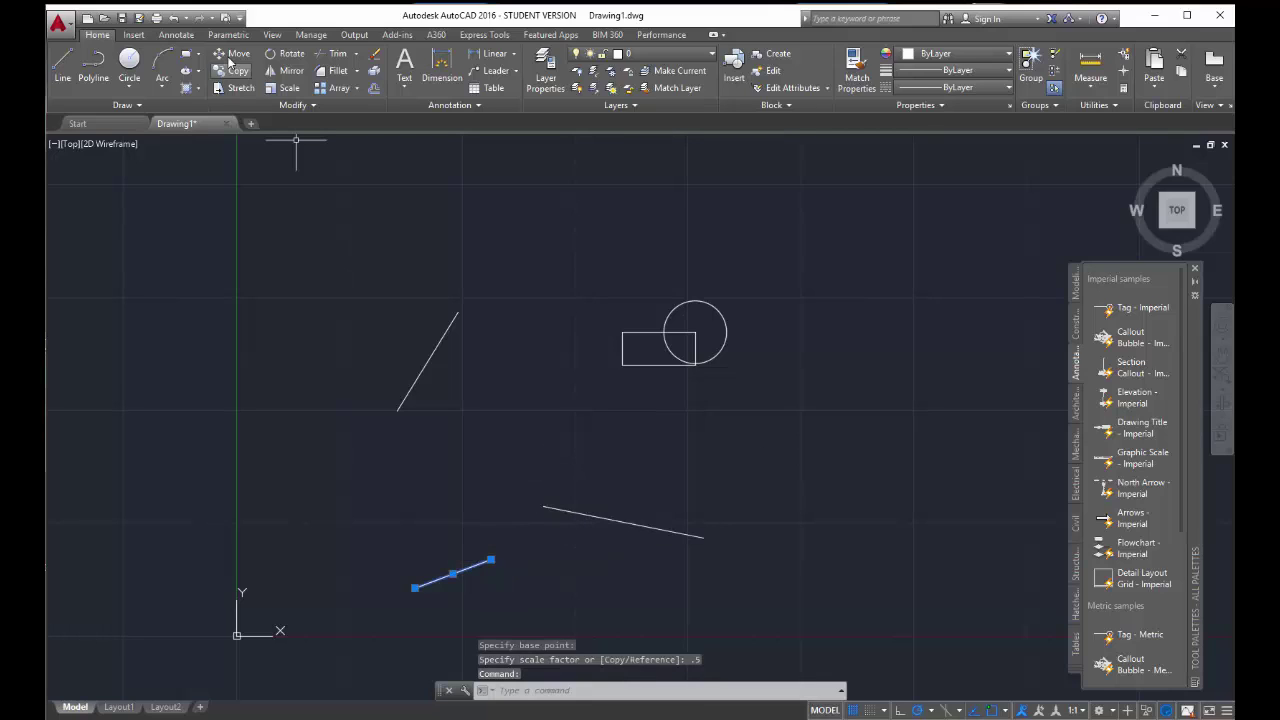
click(270, 91)
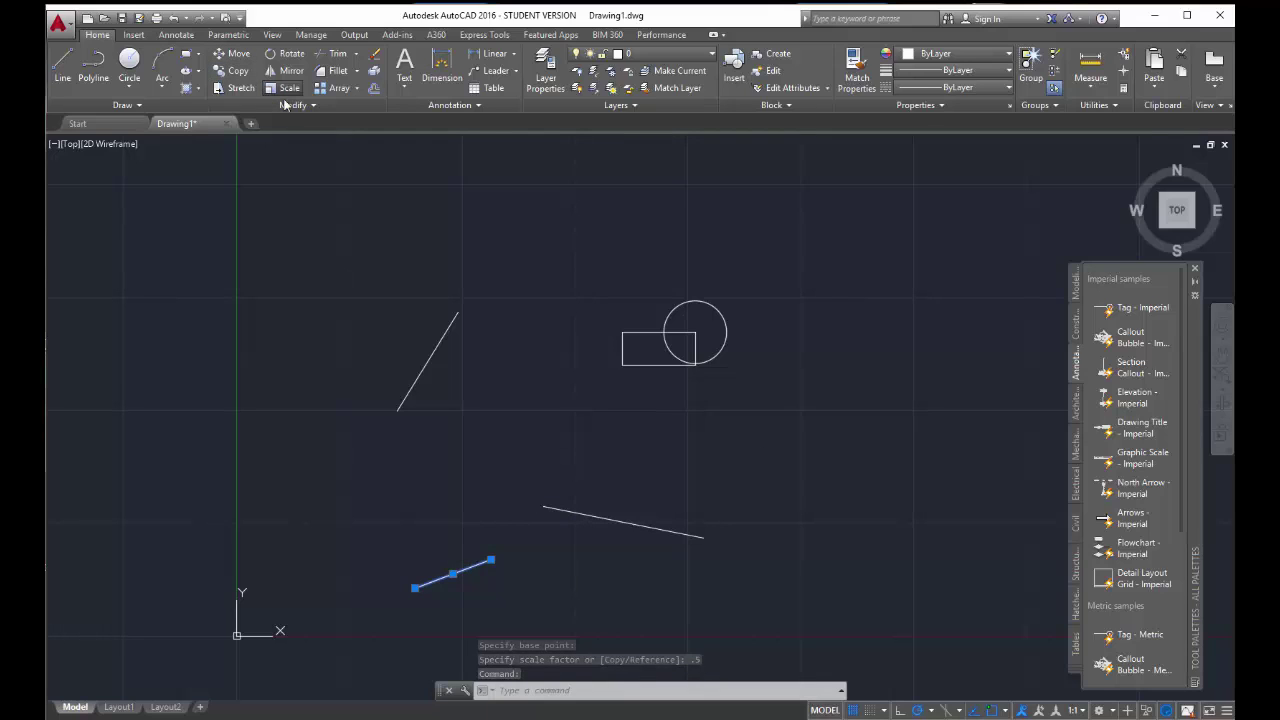
click(453, 574)
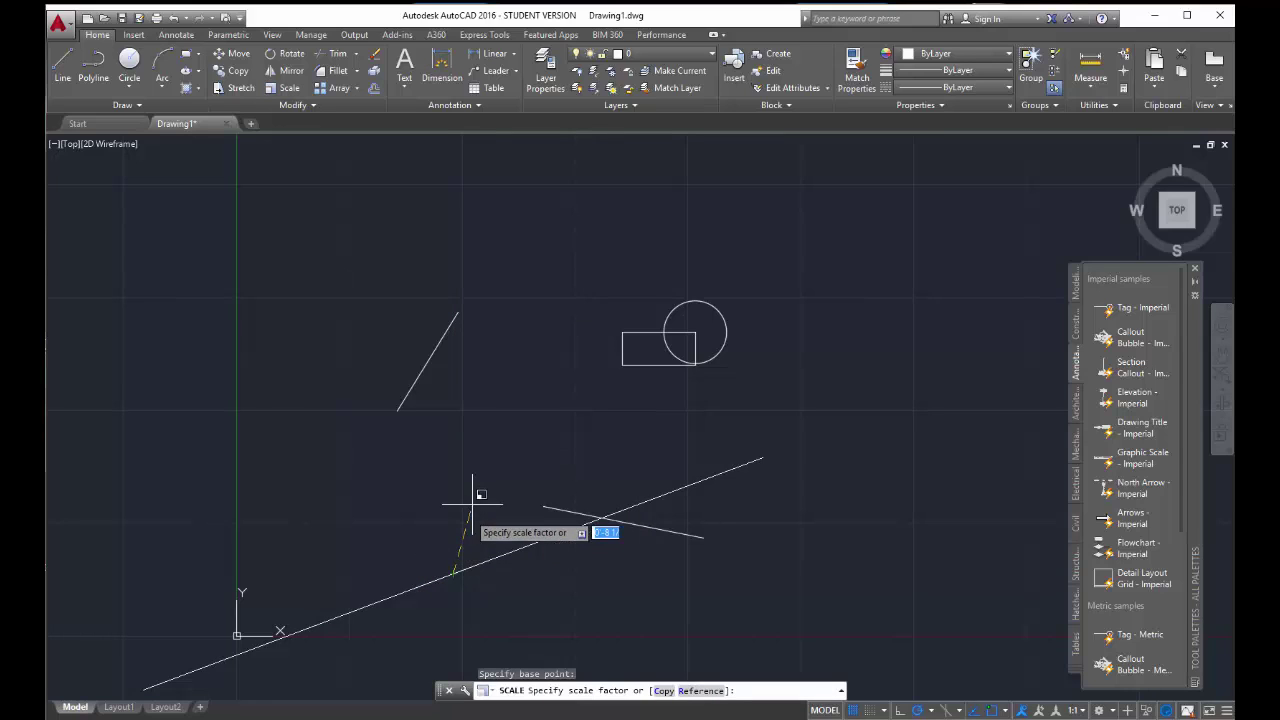
text(3)
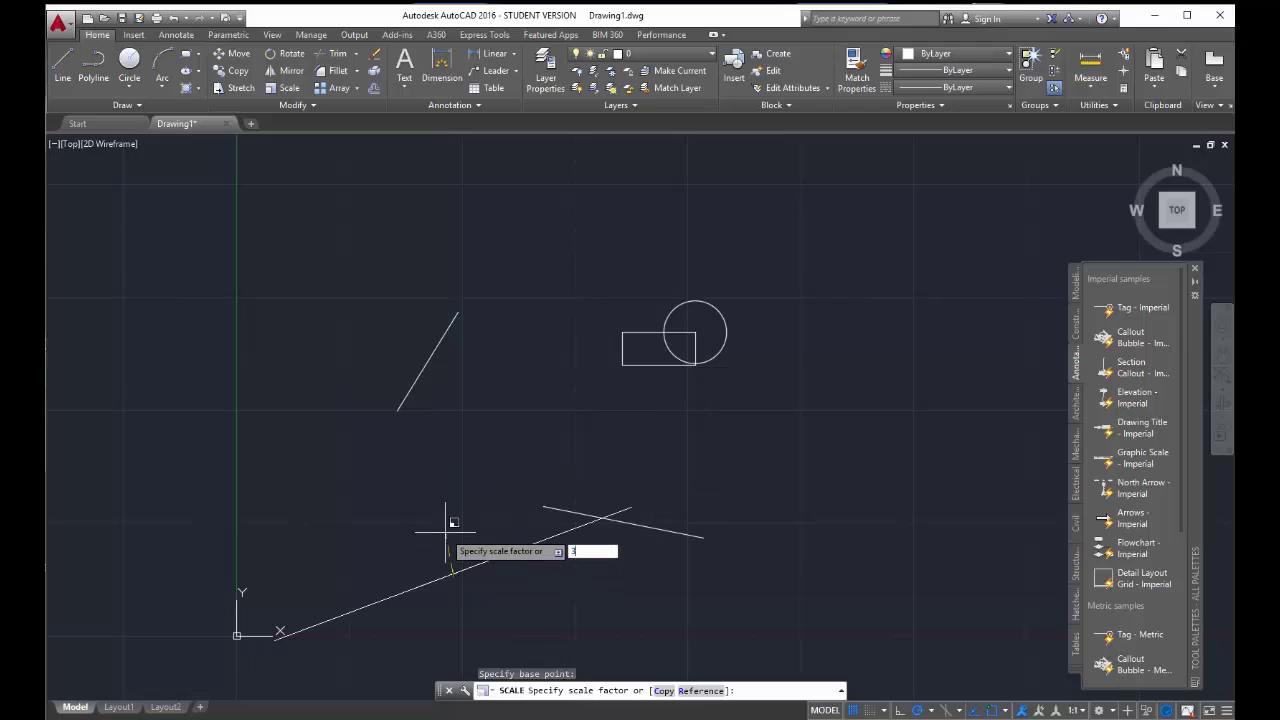
key(Return)
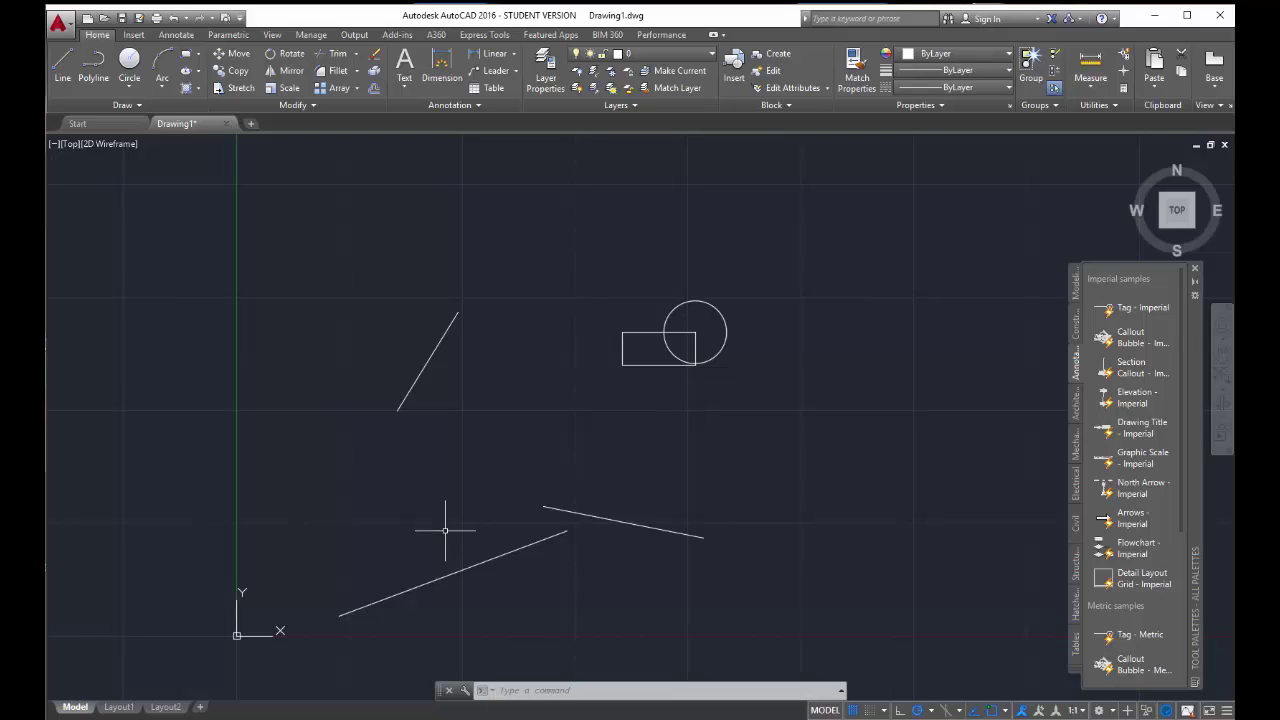
Measure the length of the enlarged rising line from its lower-left endpoint to its upper-right endpoint.
click(1090, 68)
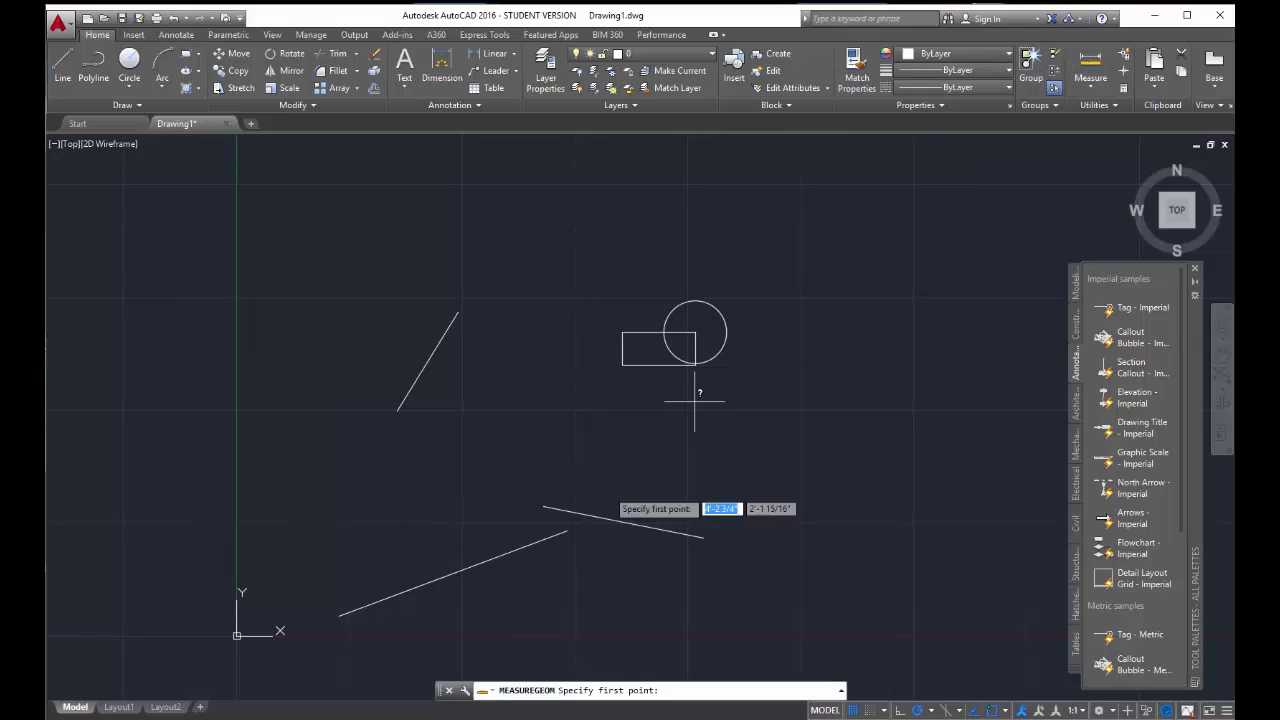
click(341, 613)
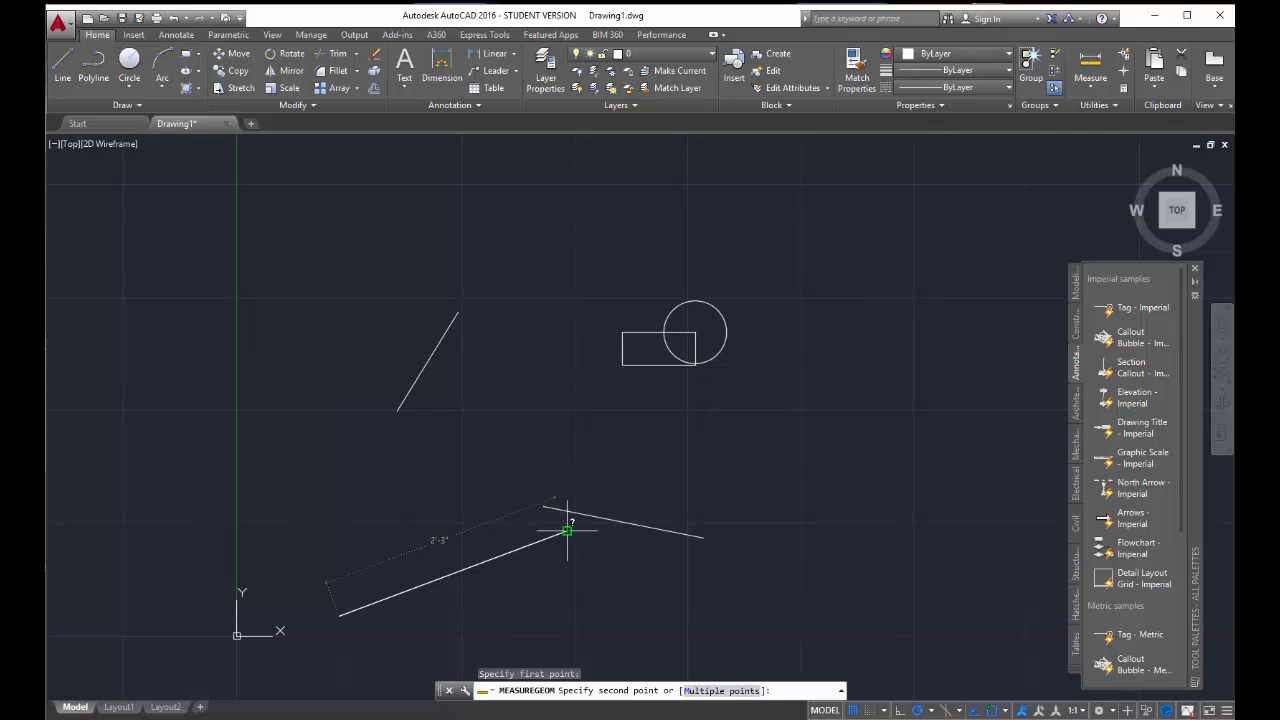
key(Escape)
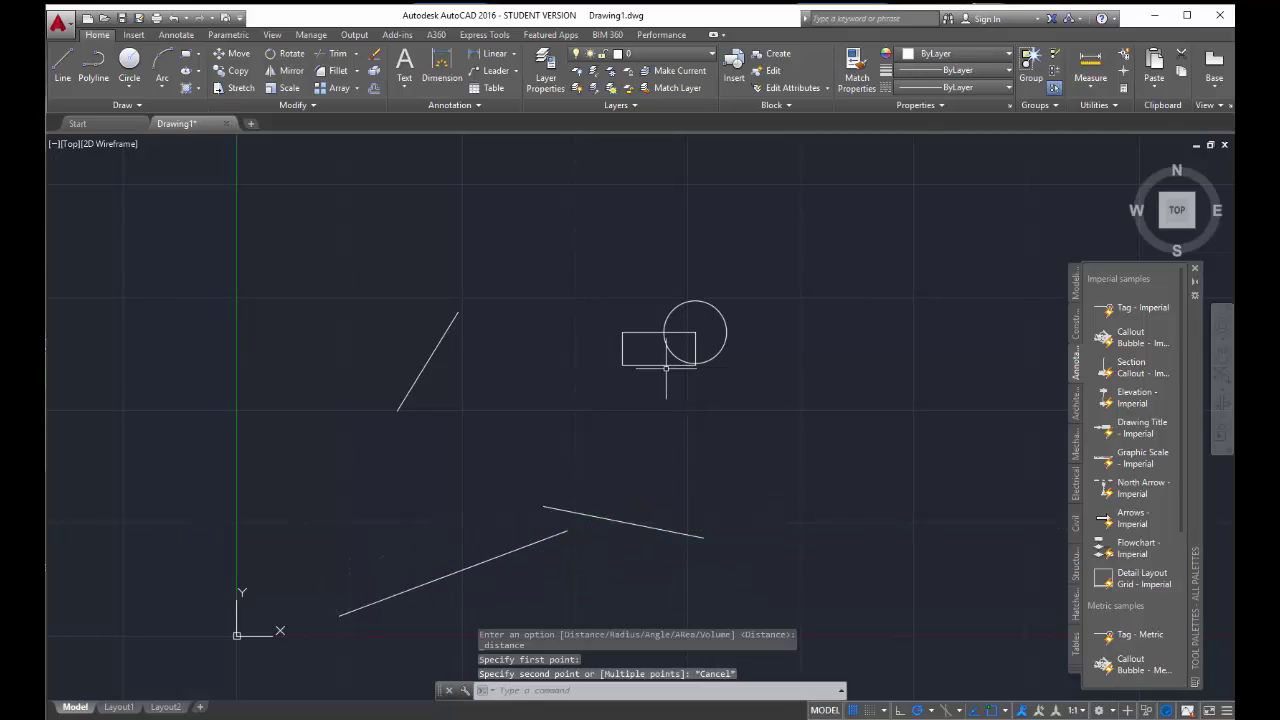
Scale the rectangle about its lower-left corner with a scale factor of .8.
click(674, 377)
click(640, 350)
click(288, 89)
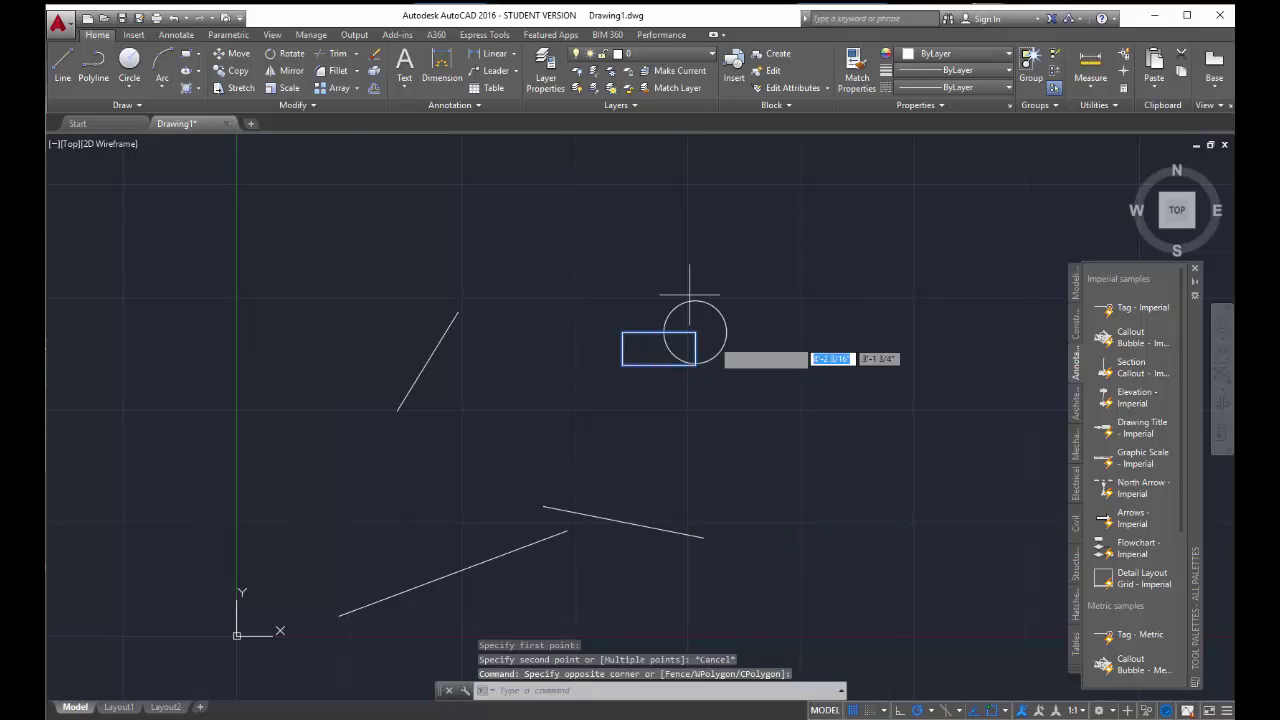
click(622, 364)
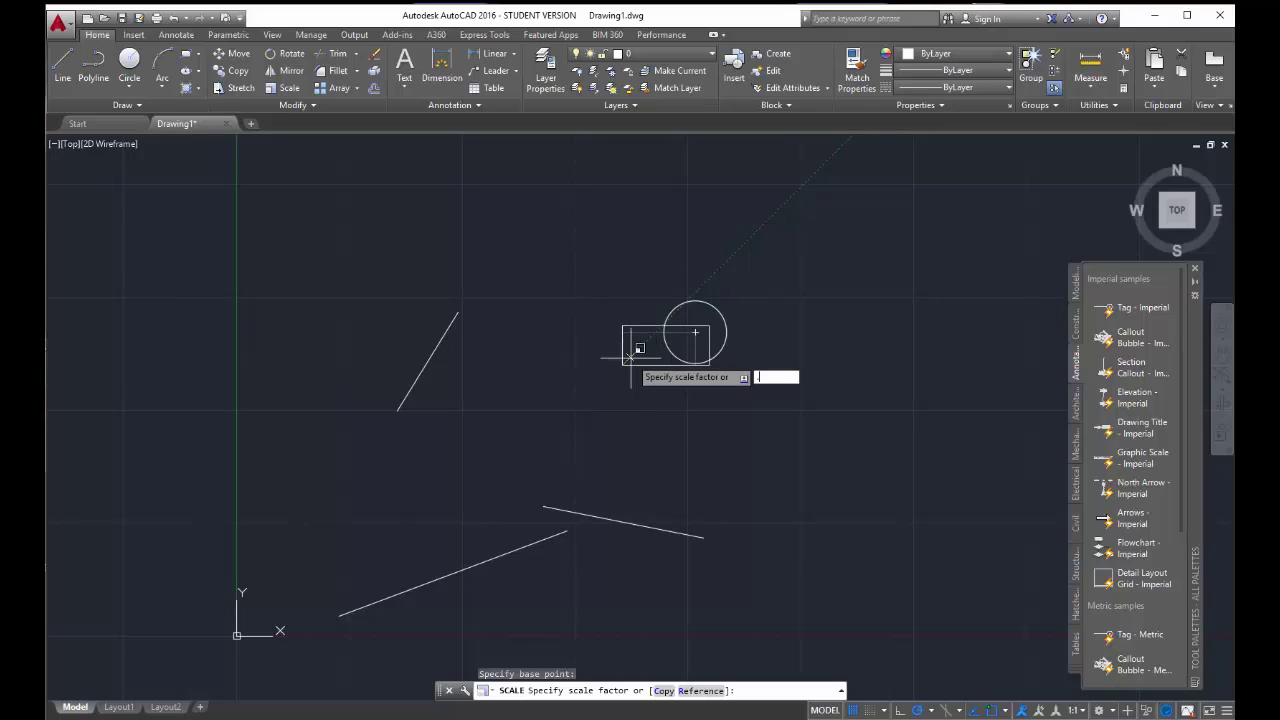
text(2)
key(Return)
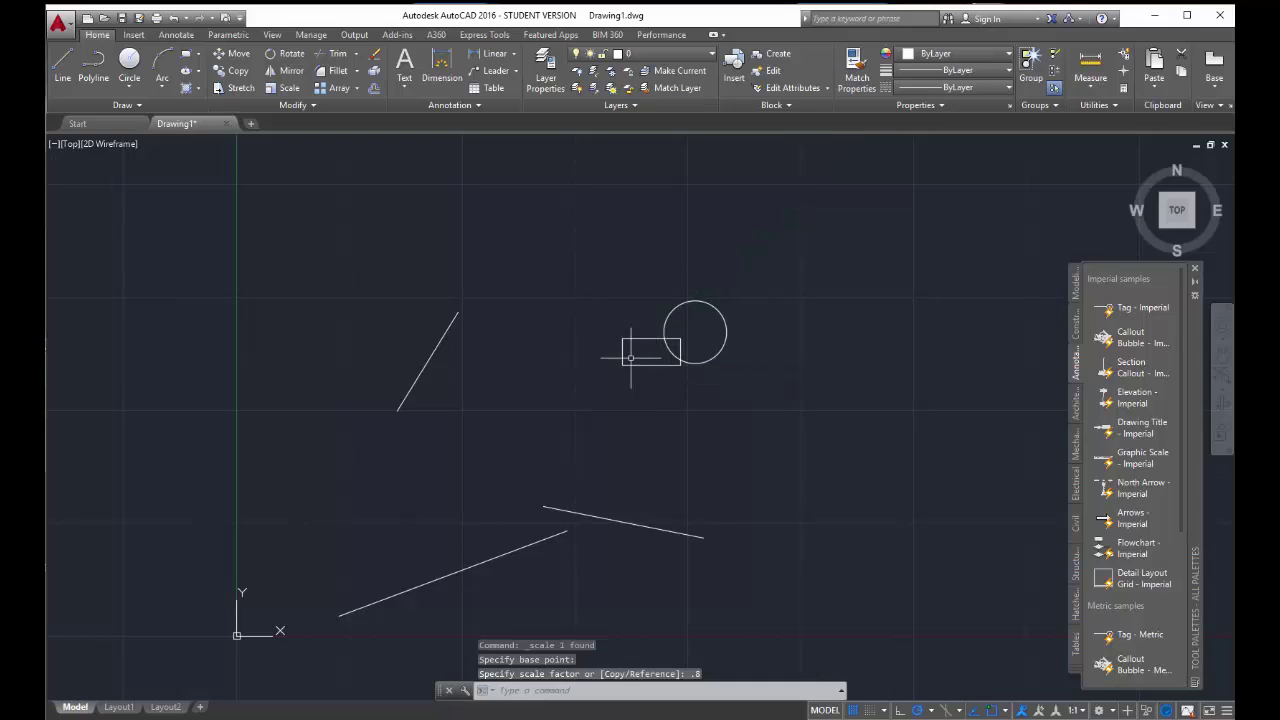